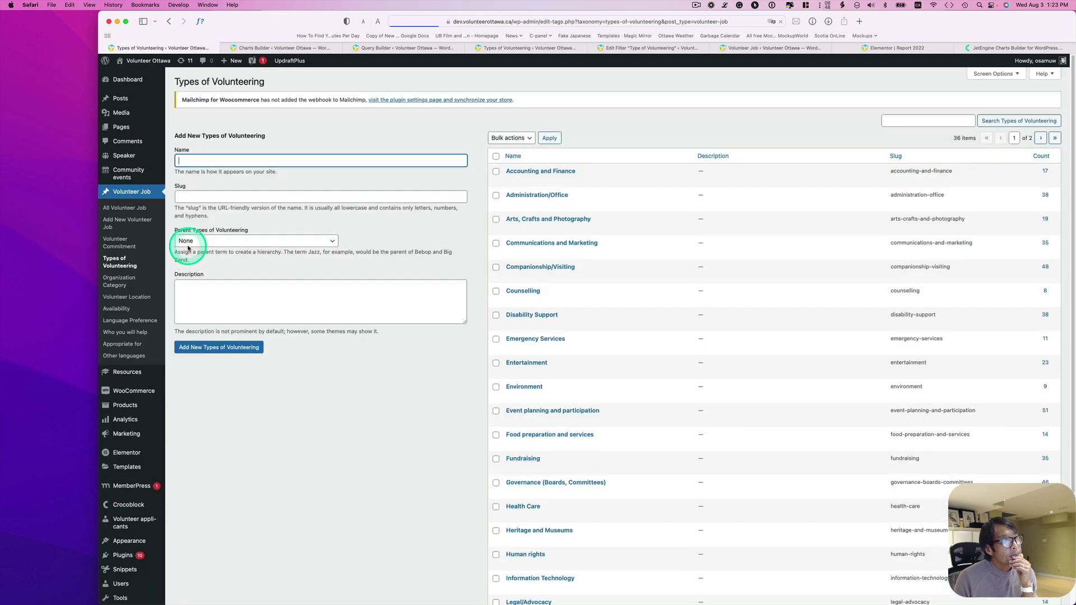
Look through the Types of Volunteering terms and open the "Types of volunteer opportunities" query for editing in the Query Builder.
scroll(729, 264, down, 3)
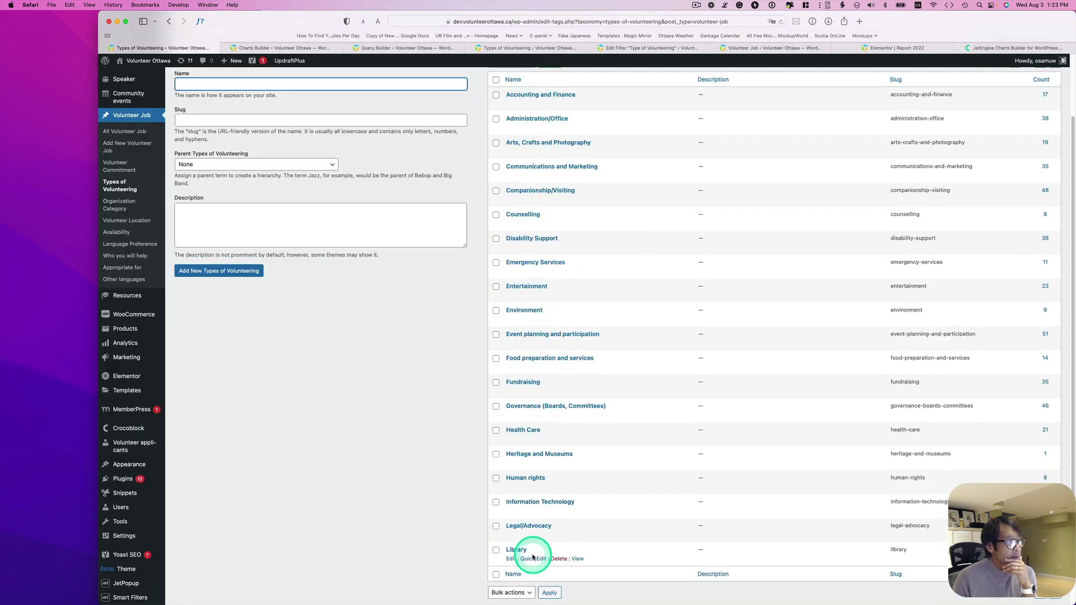
scroll(633, 512, up, 2)
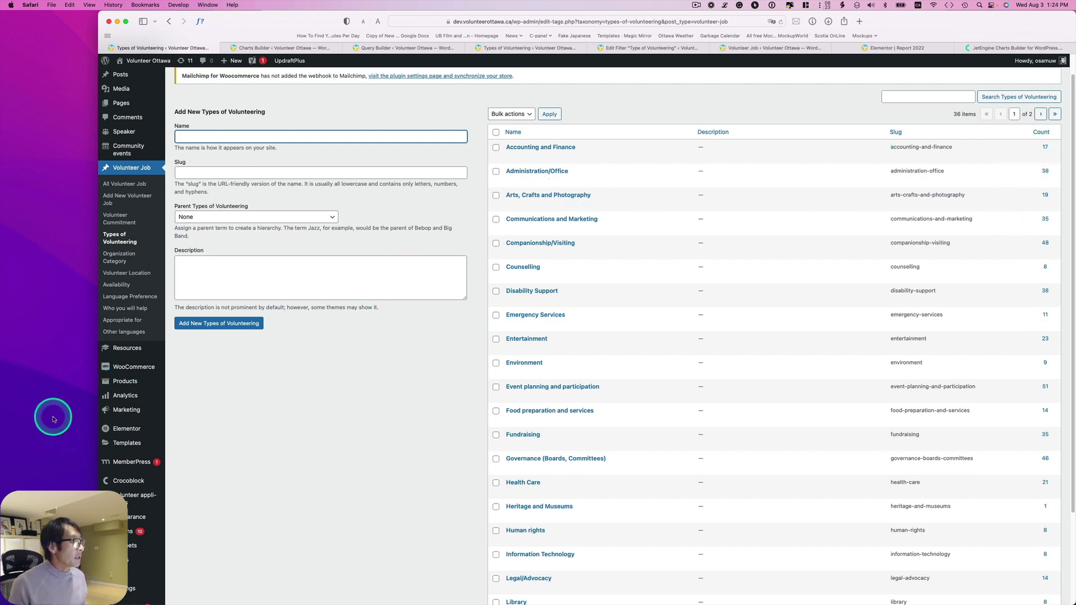
scroll(138, 449, down, 2)
scroll(137, 450, down, 2)
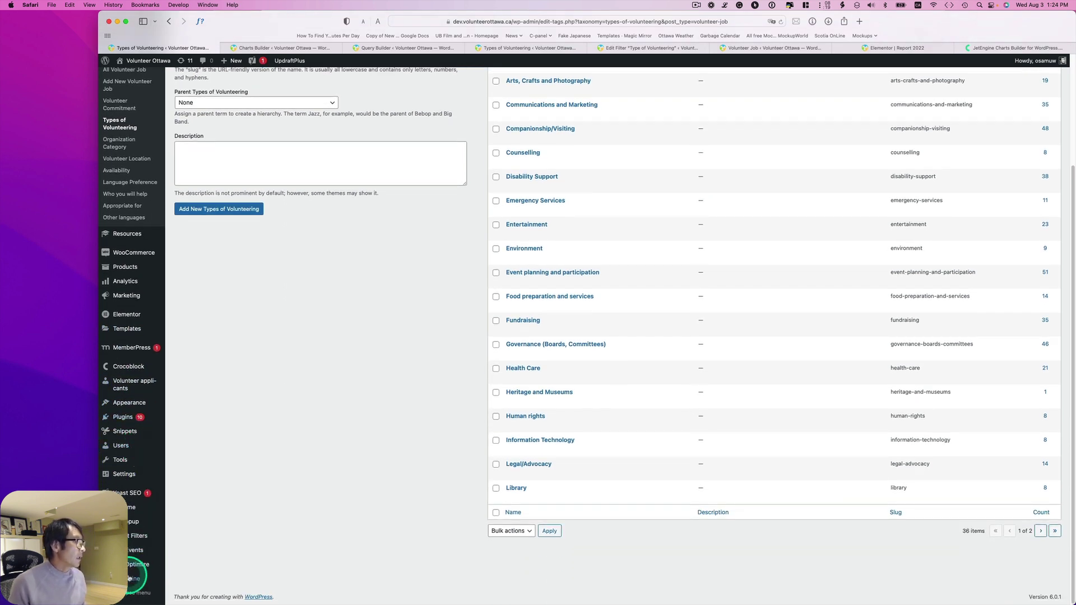
mouse_move(148, 578)
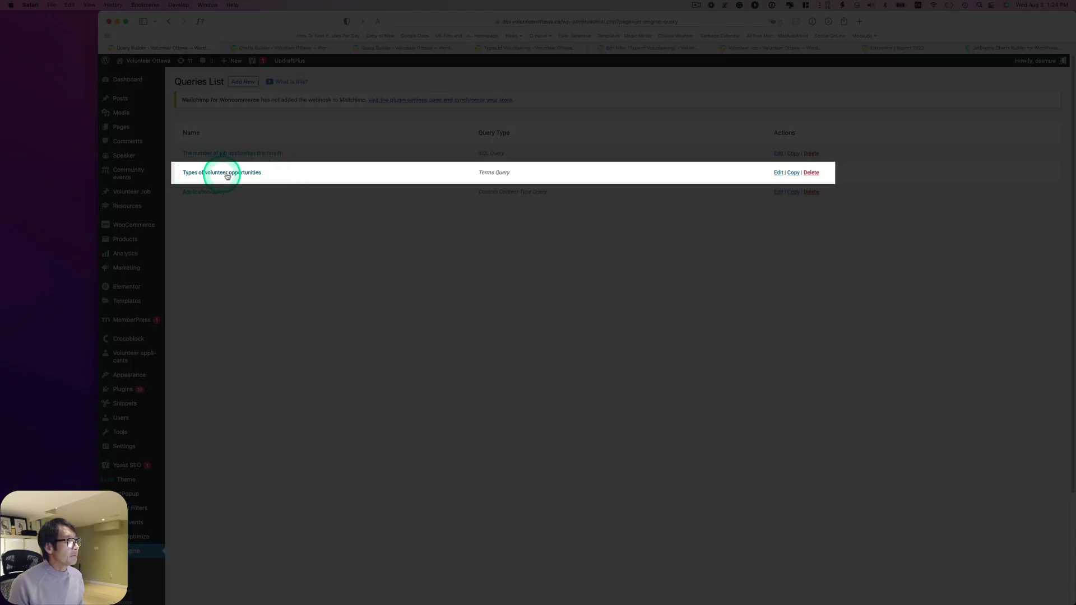
click(778, 173)
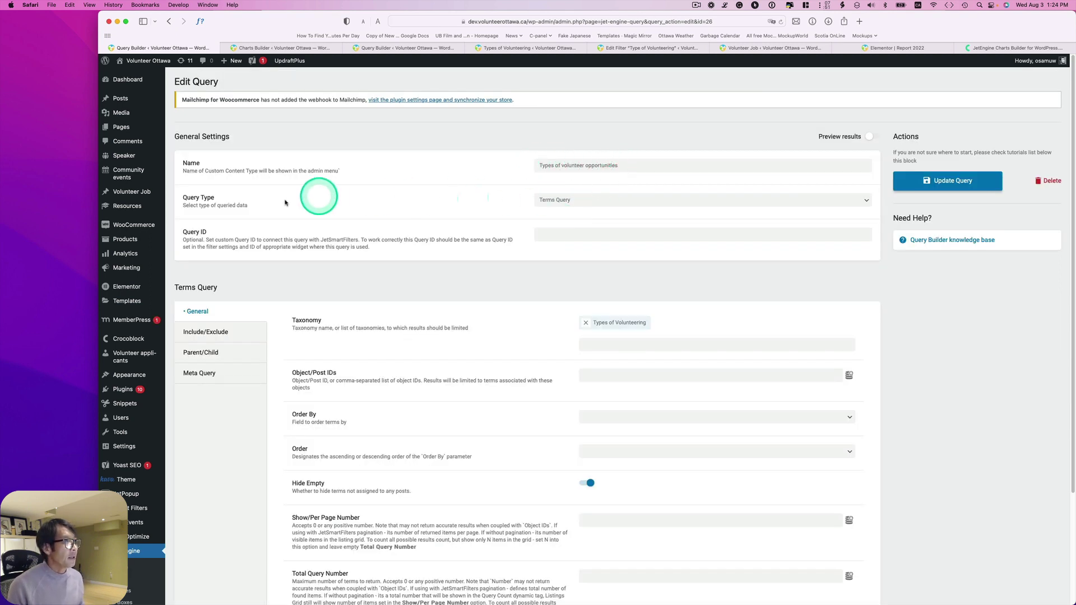
Keep the query type as Terms Query and reselect Types of Volunteering as the query's taxonomy.
click(561, 204)
click(564, 198)
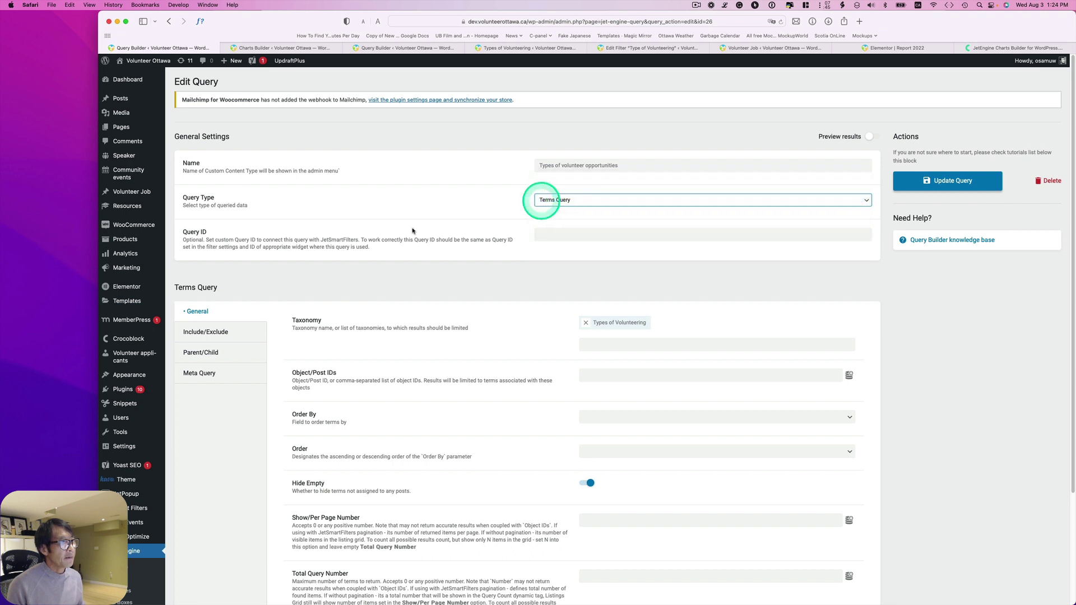
scroll(378, 305, down, 1)
scroll(379, 305, down, 1)
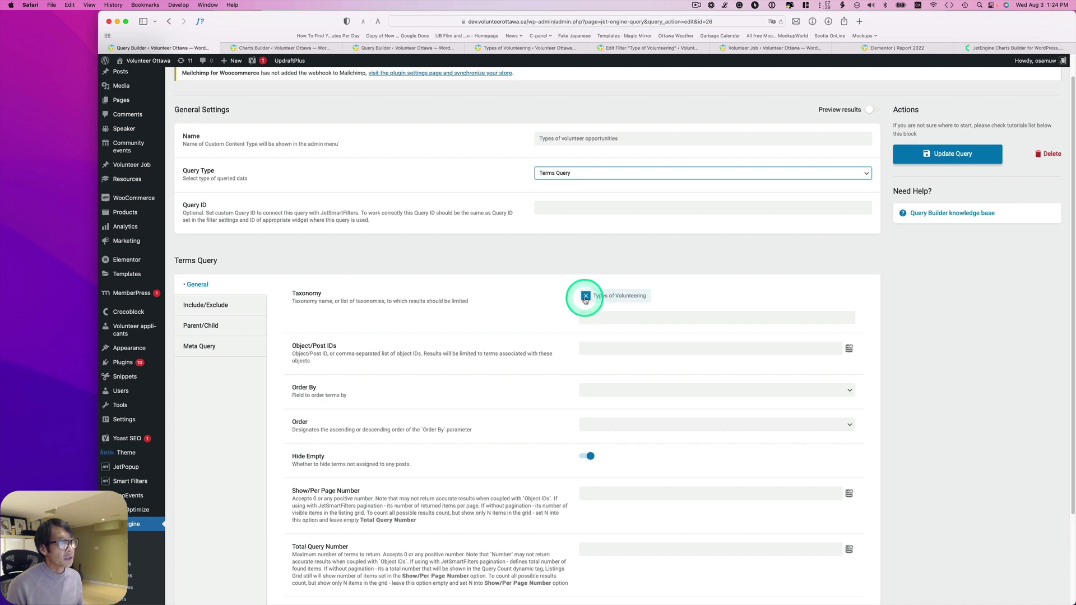
click(585, 296)
click(589, 295)
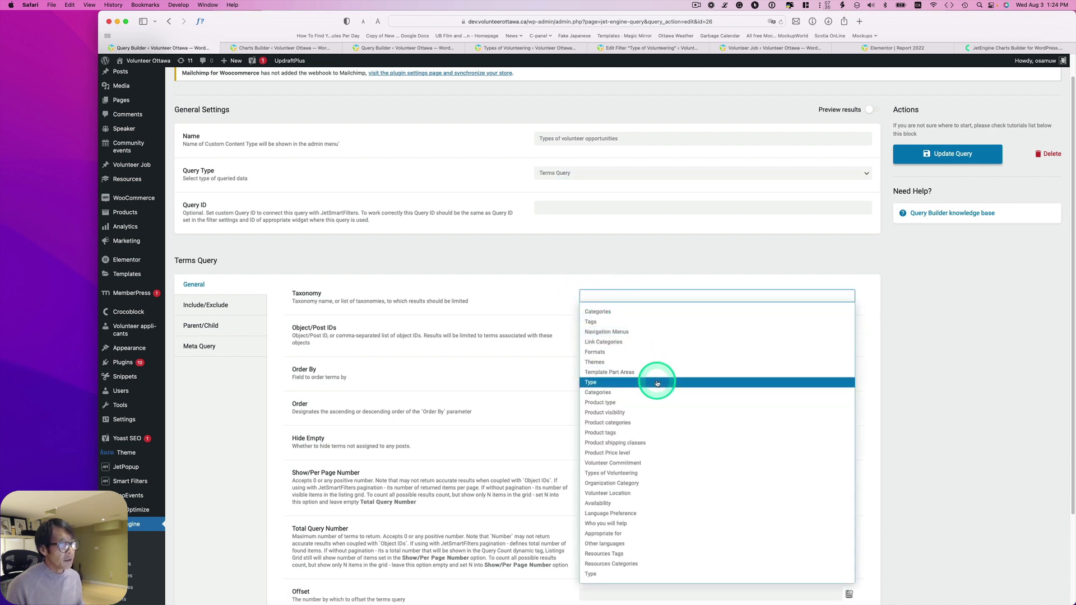
click(619, 475)
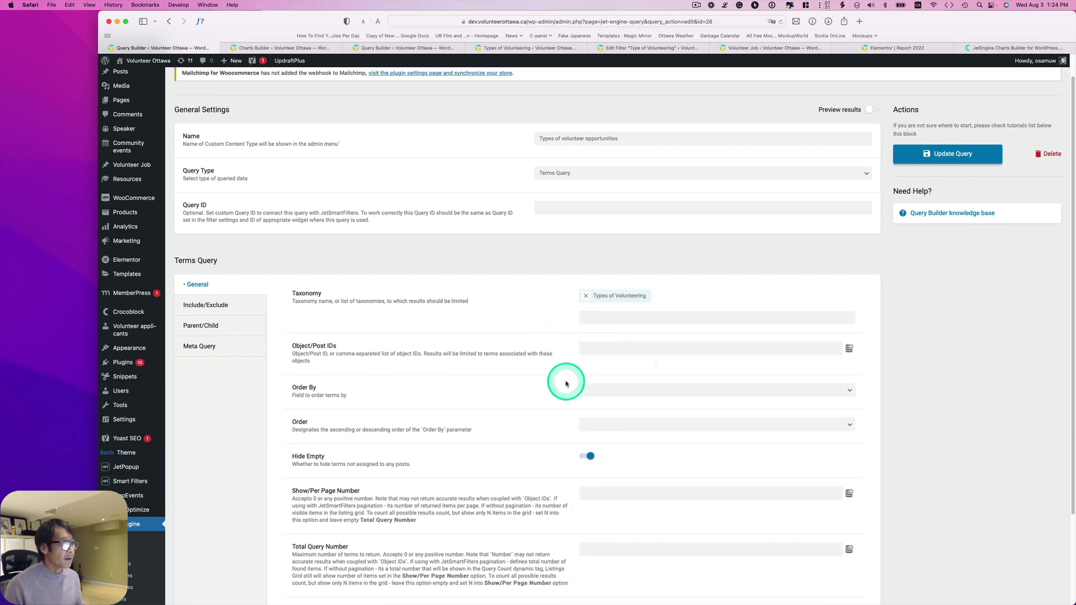
Enable the query's results preview to check the returned terms and their counts, and save the updated query.
scroll(515, 417, down, 3)
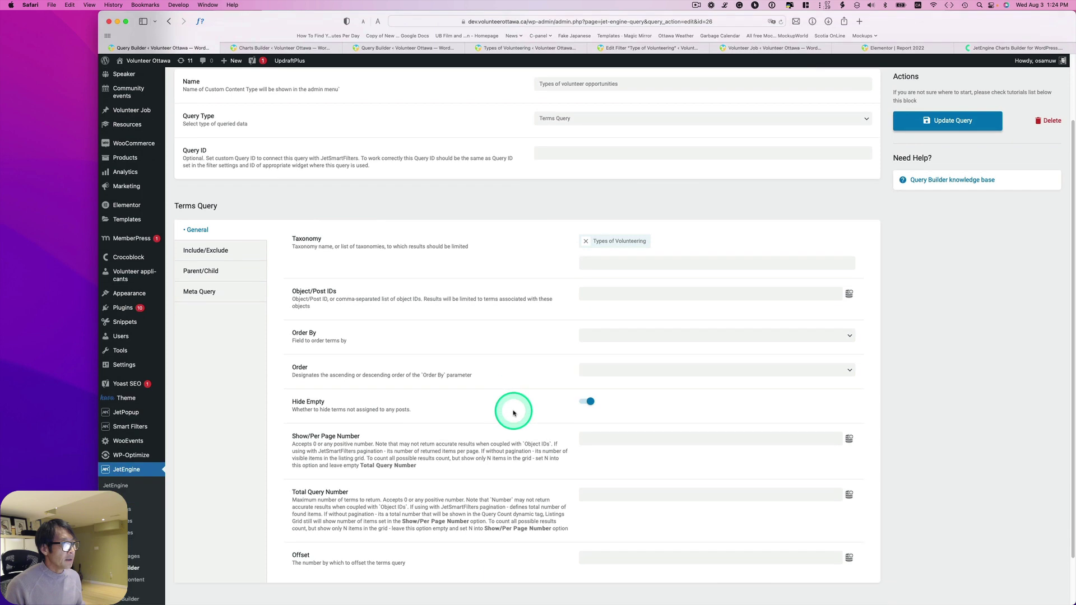
scroll(617, 389, down, 1)
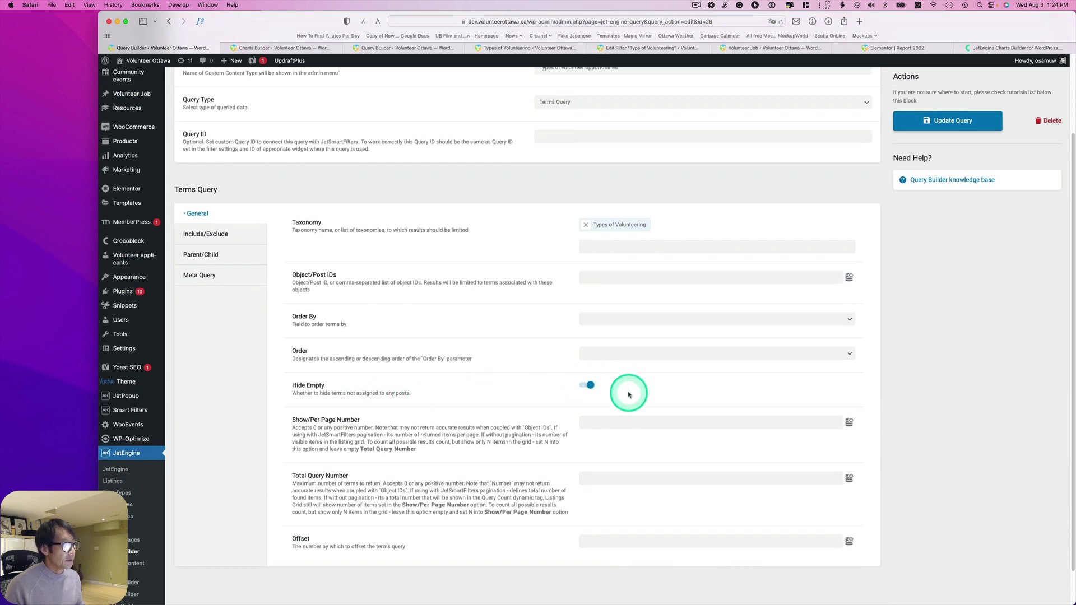
scroll(630, 386, up, 5)
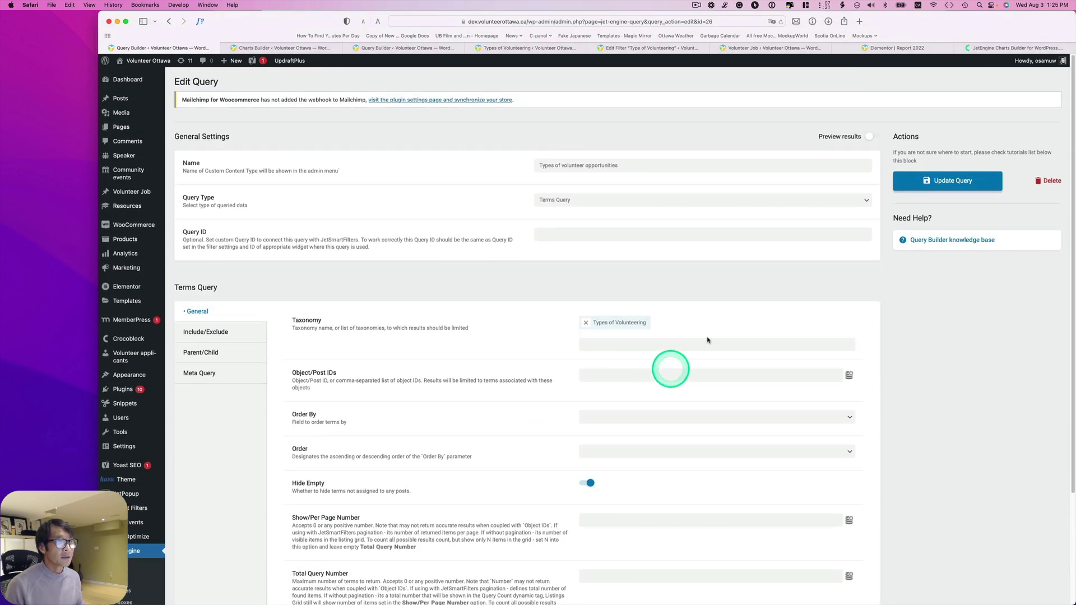
click(870, 138)
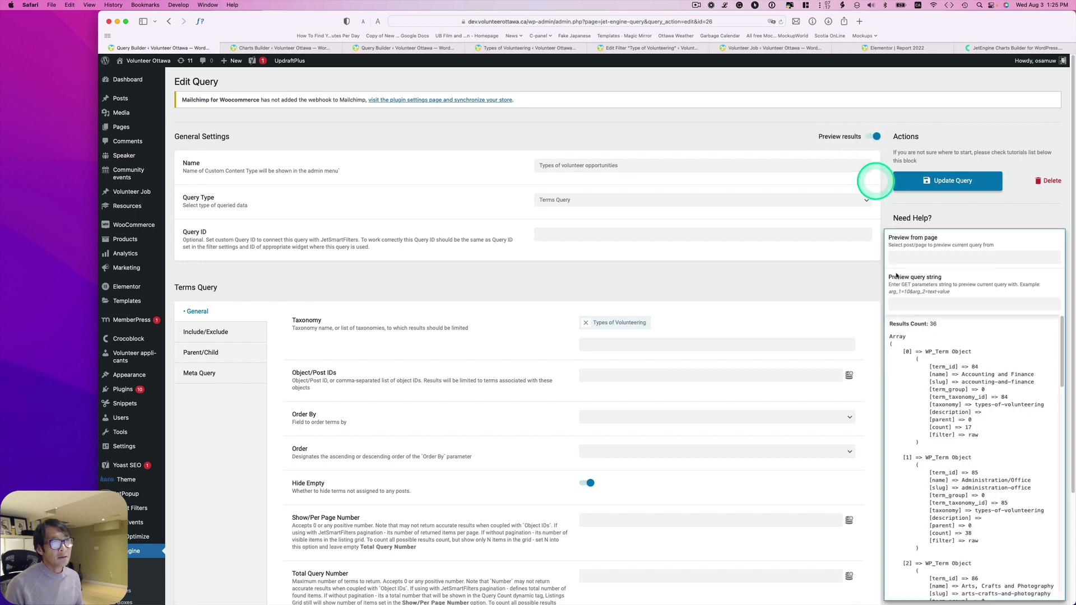
click(938, 395)
scroll(958, 389, down, 1)
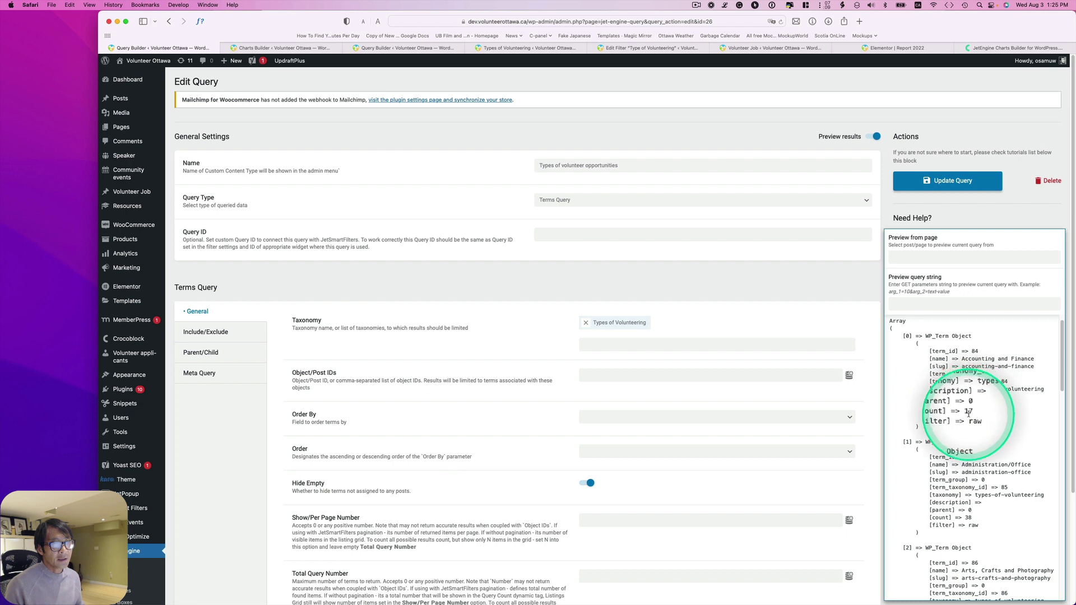
scroll(972, 415, down, 2)
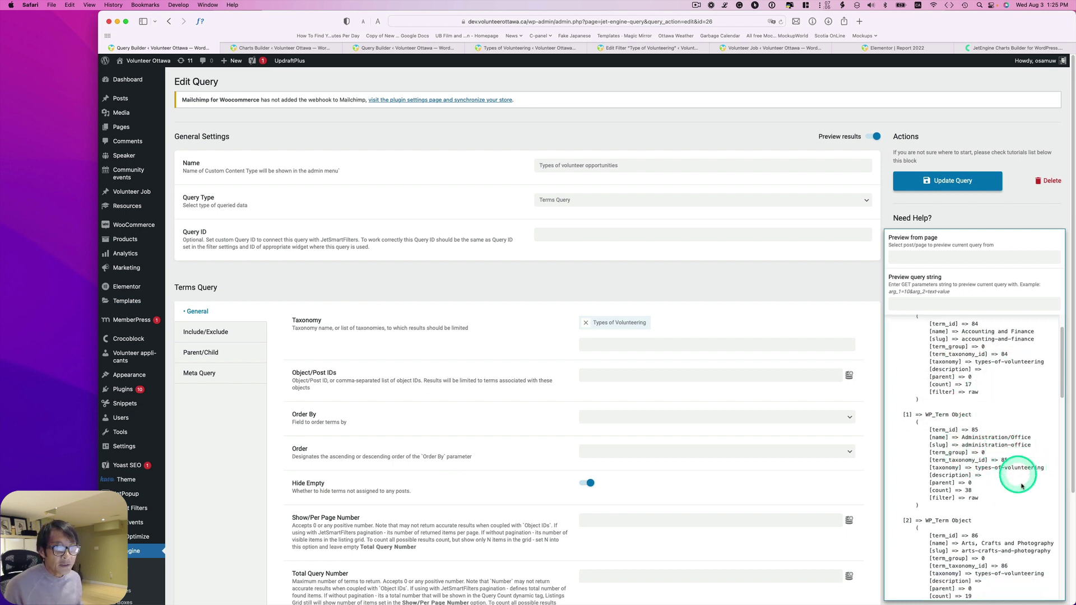
scroll(980, 490, down, 1)
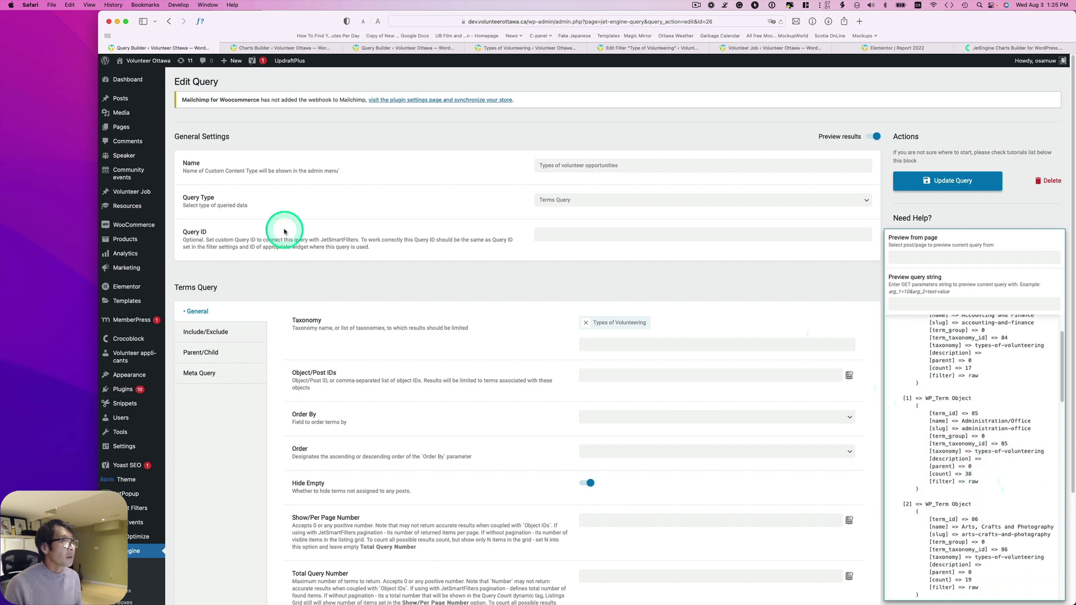
click(907, 182)
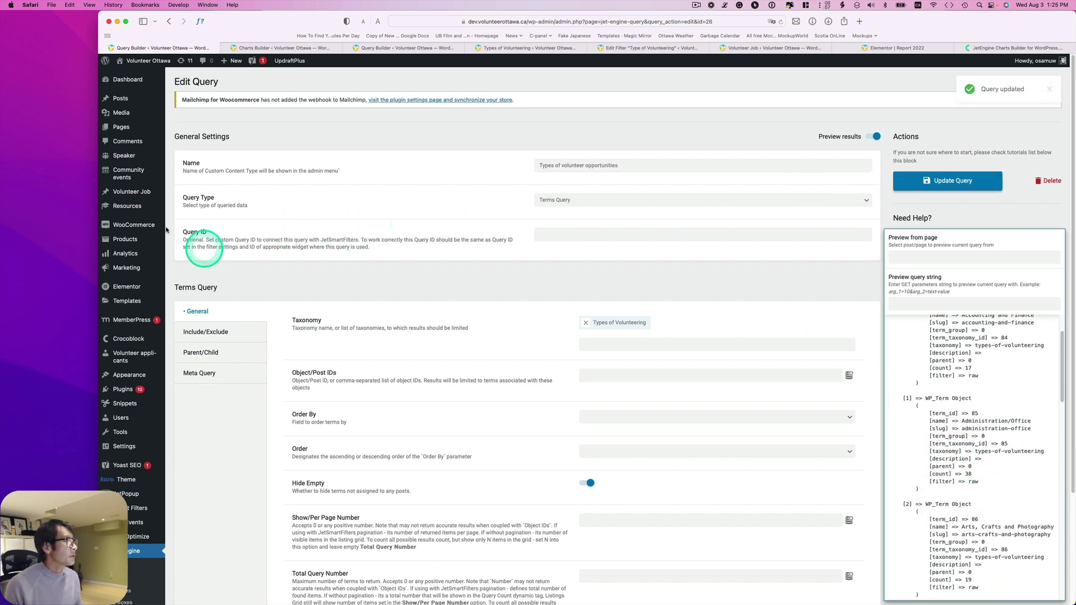
Open the "Types of volunteering" chart for editing in the JetEngine Charts Builder.
mouse_move(135, 191)
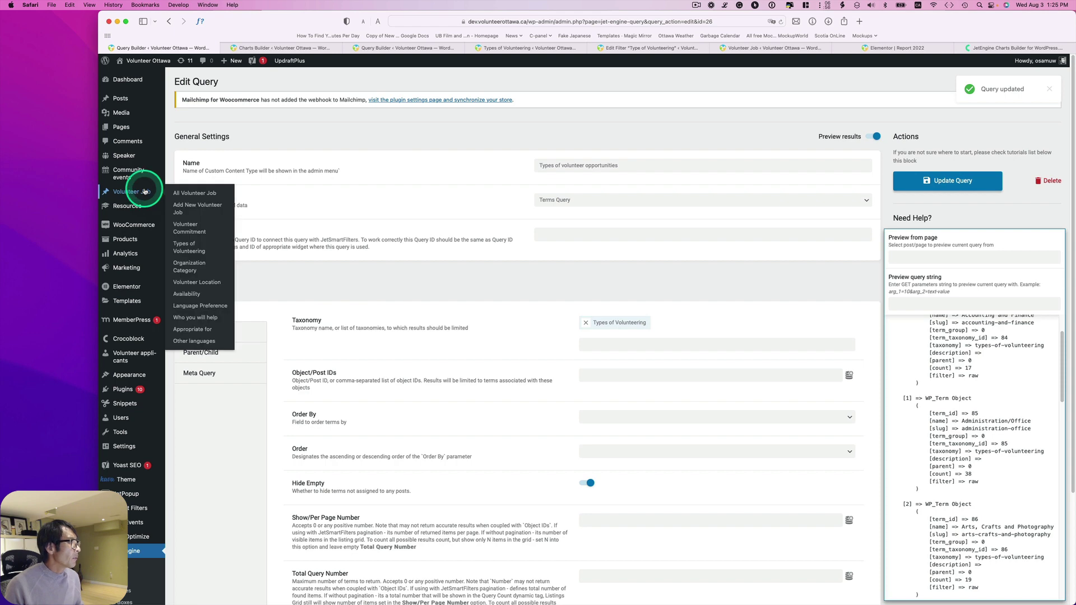
click(200, 255)
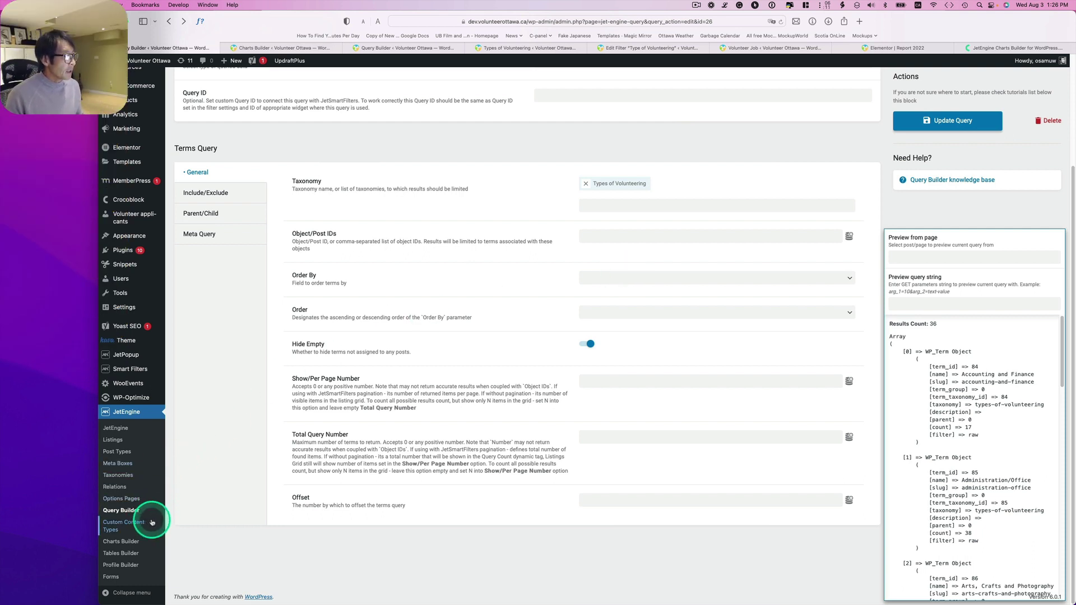
click(134, 543)
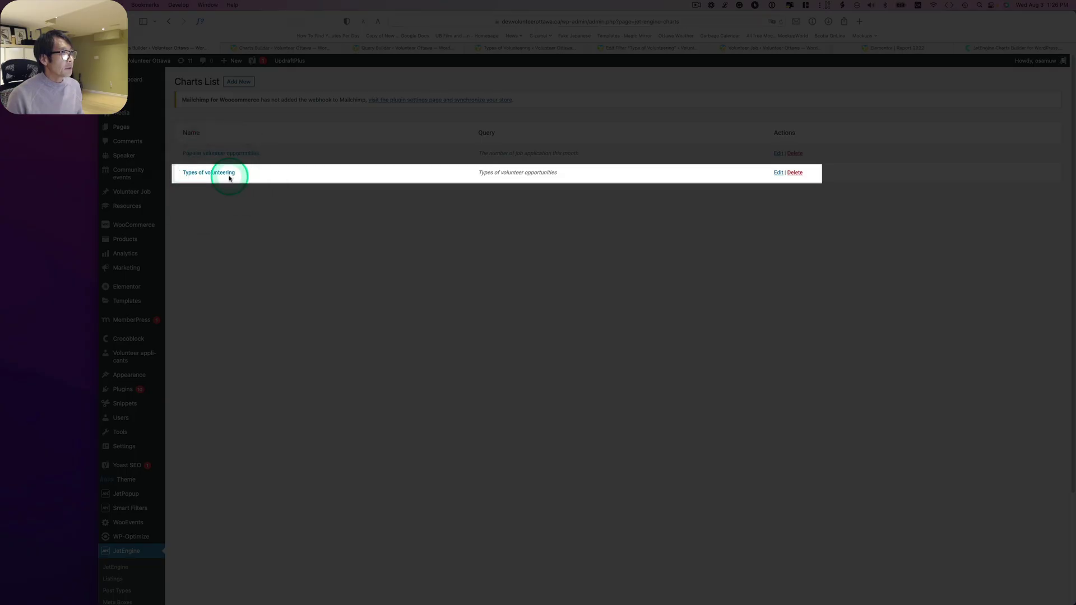
click(229, 174)
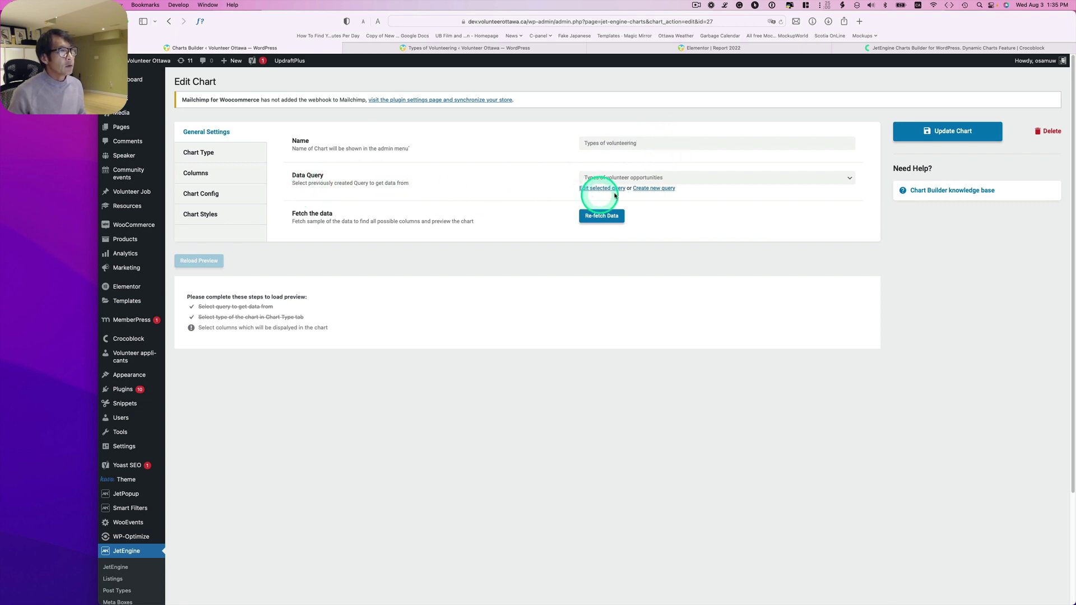
Set the chart's data query to "Types of volunteer opportunities" and view the available chart types.
click(593, 179)
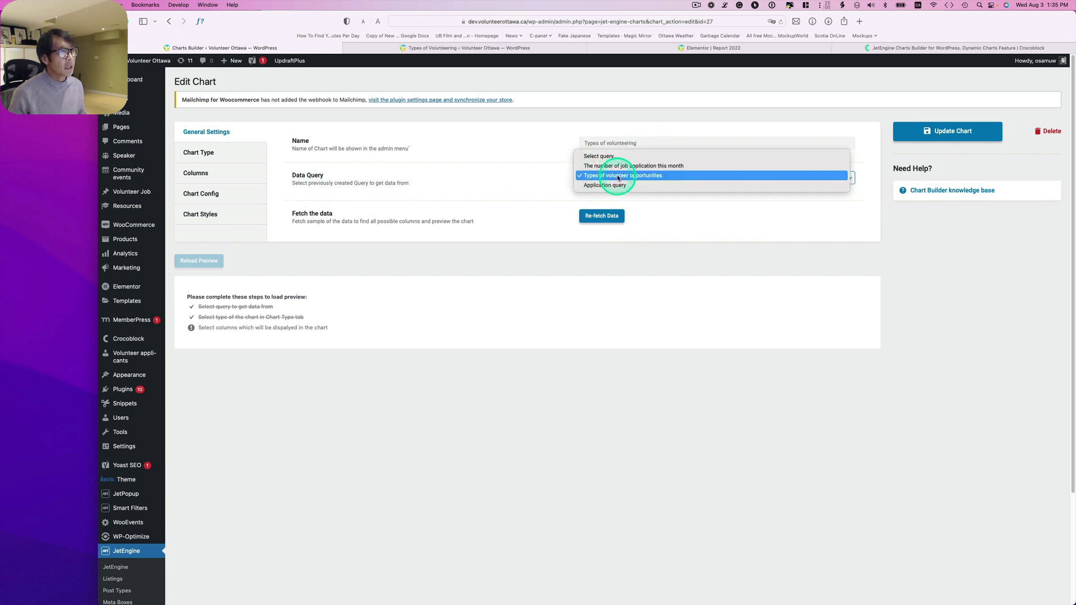
click(642, 175)
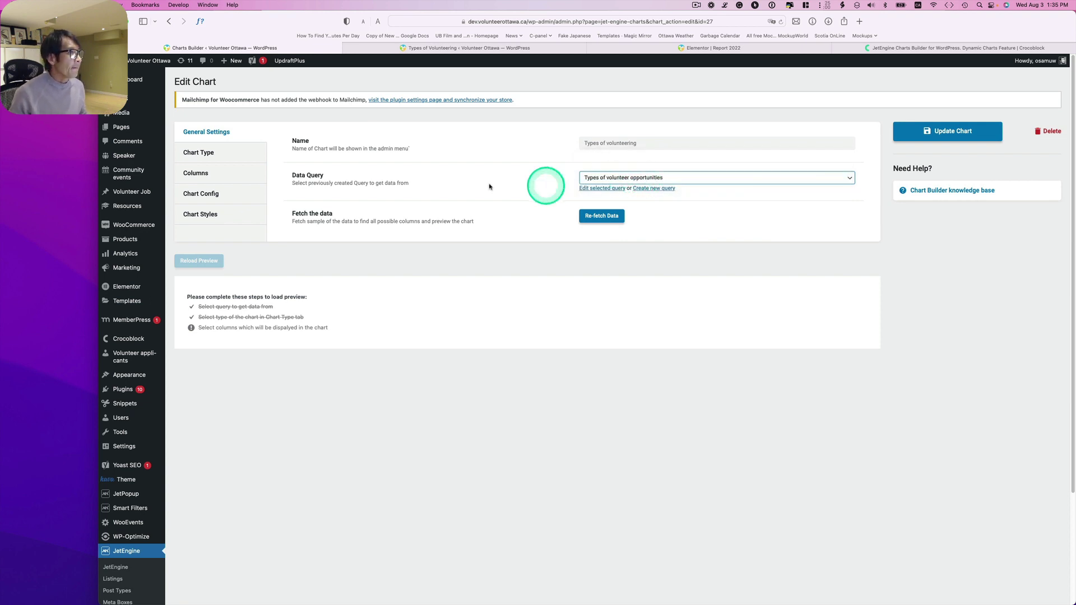
click(224, 157)
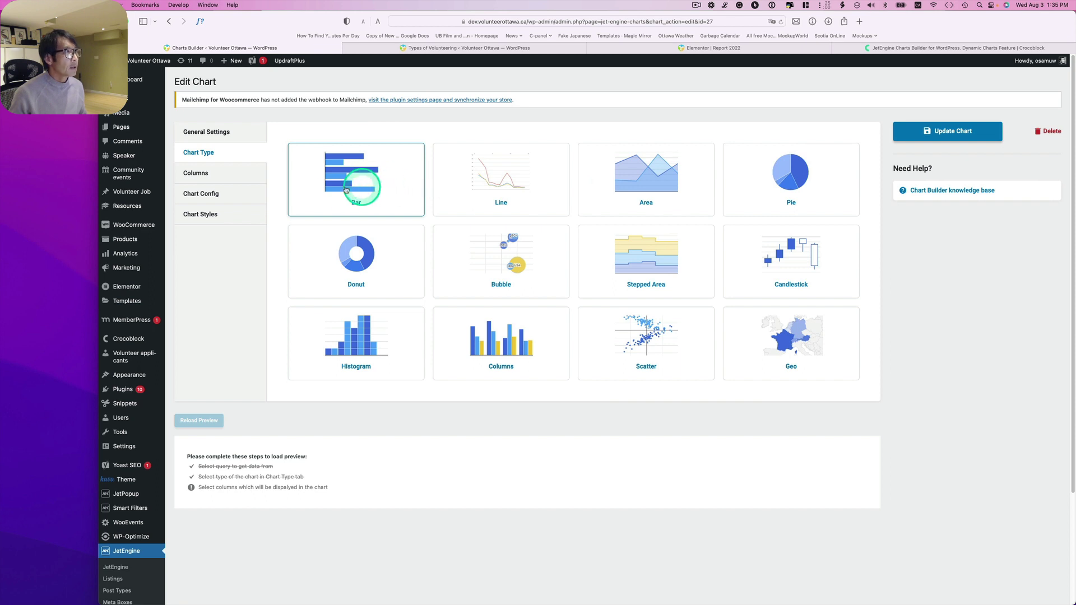
Add a chart column named "Types of volunteers" with Post/Term/User/Object Field as its data source and Term name as its field.
click(234, 175)
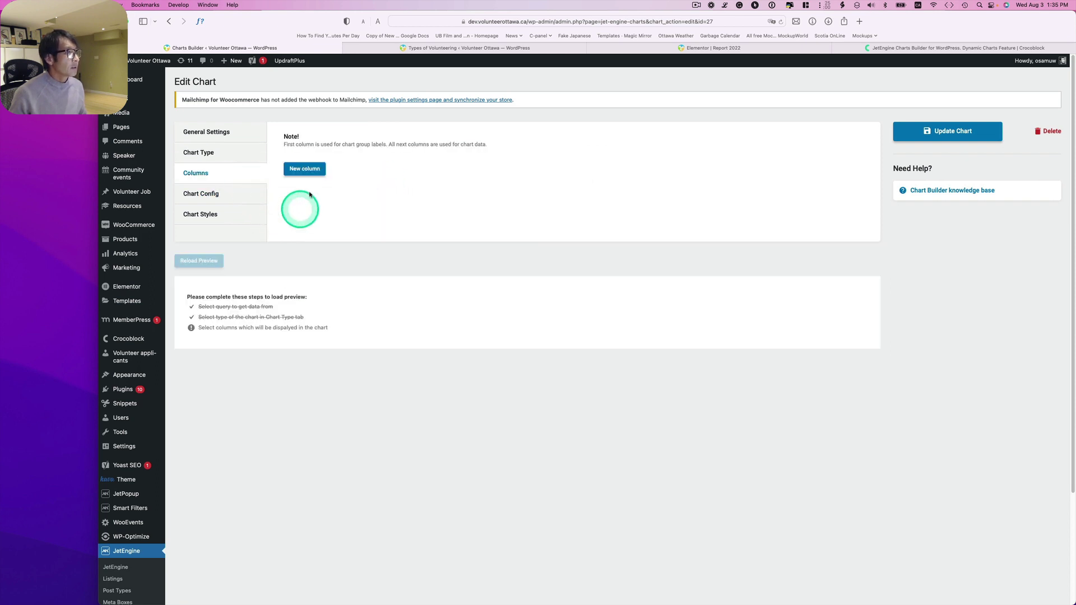
click(304, 169)
click(627, 192)
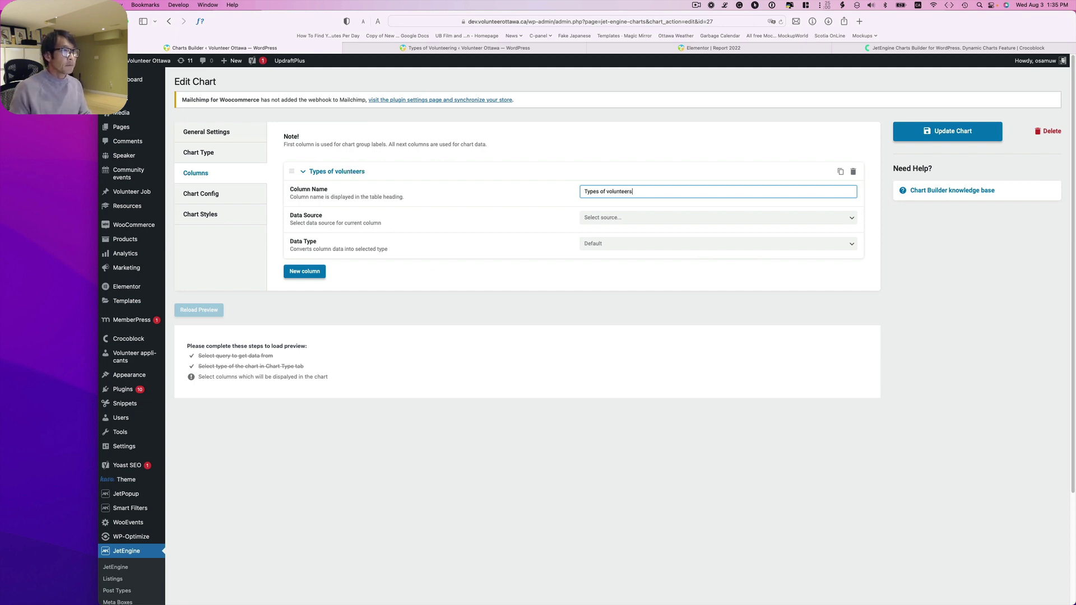
click(668, 223)
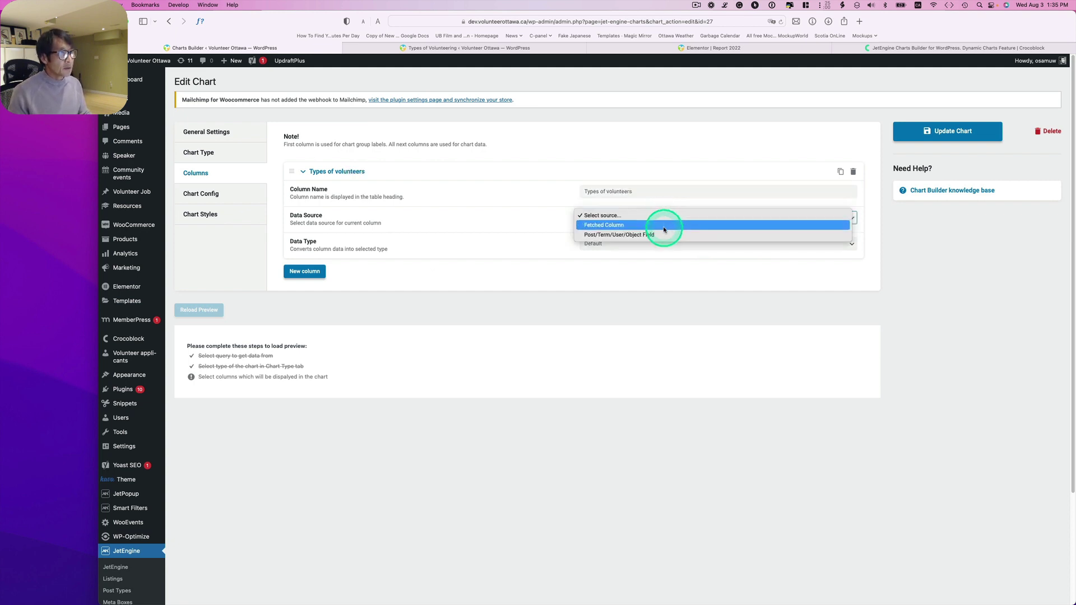
click(666, 234)
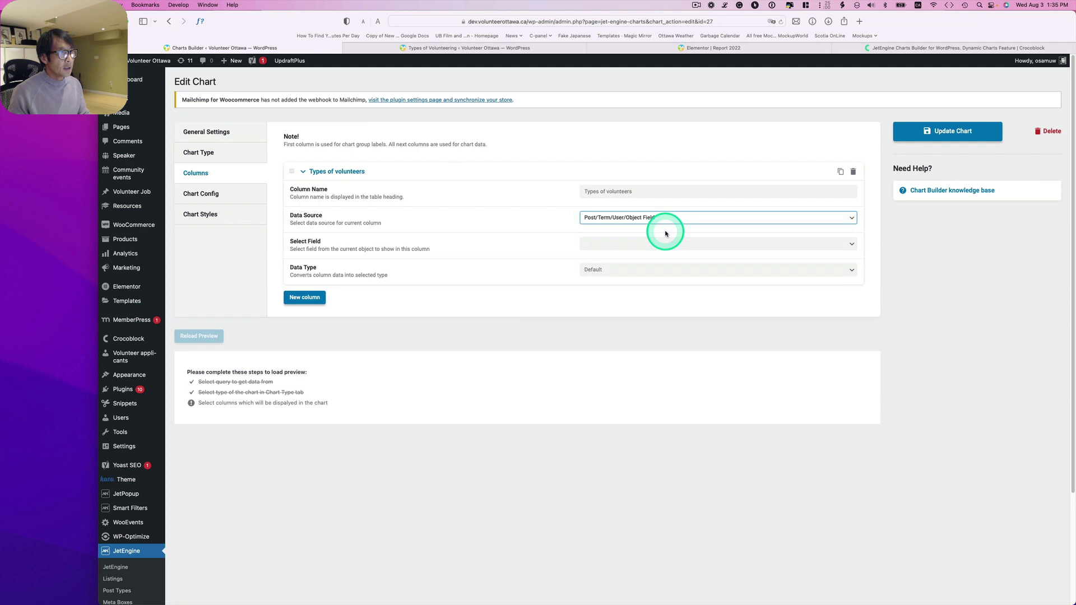
click(629, 244)
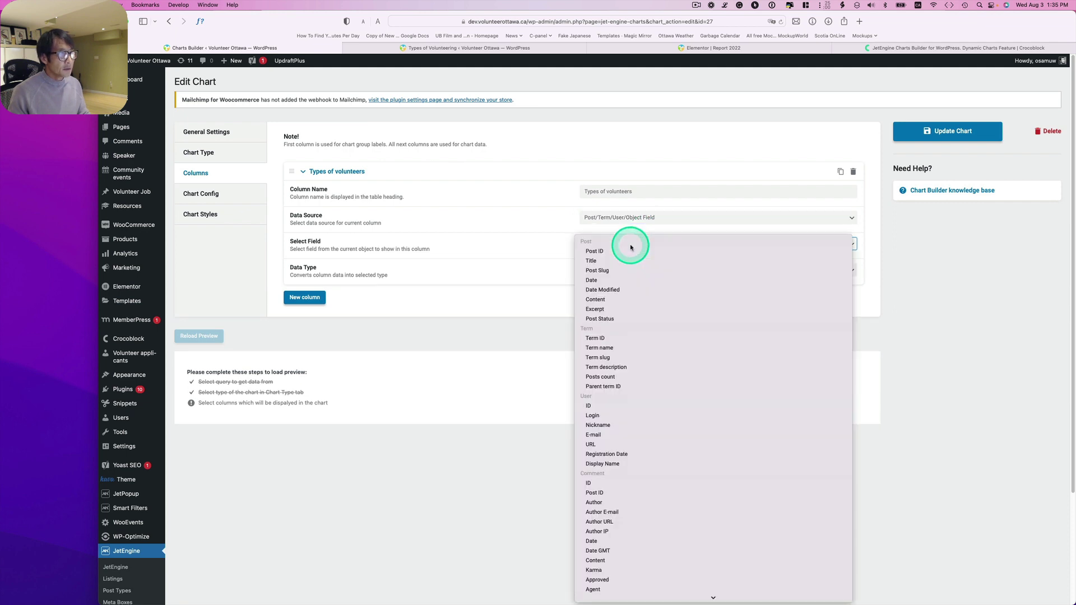
click(654, 347)
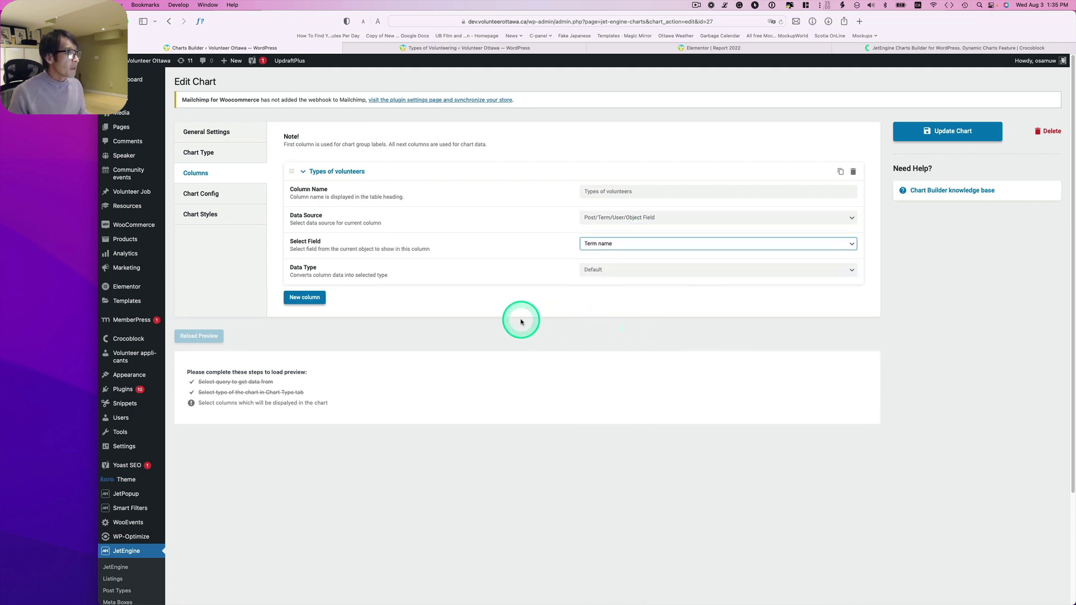
Add a second chart column named "Numbers" with Post/Term/User/Object Field as its data source and Posts count as its field.
click(316, 298)
click(616, 321)
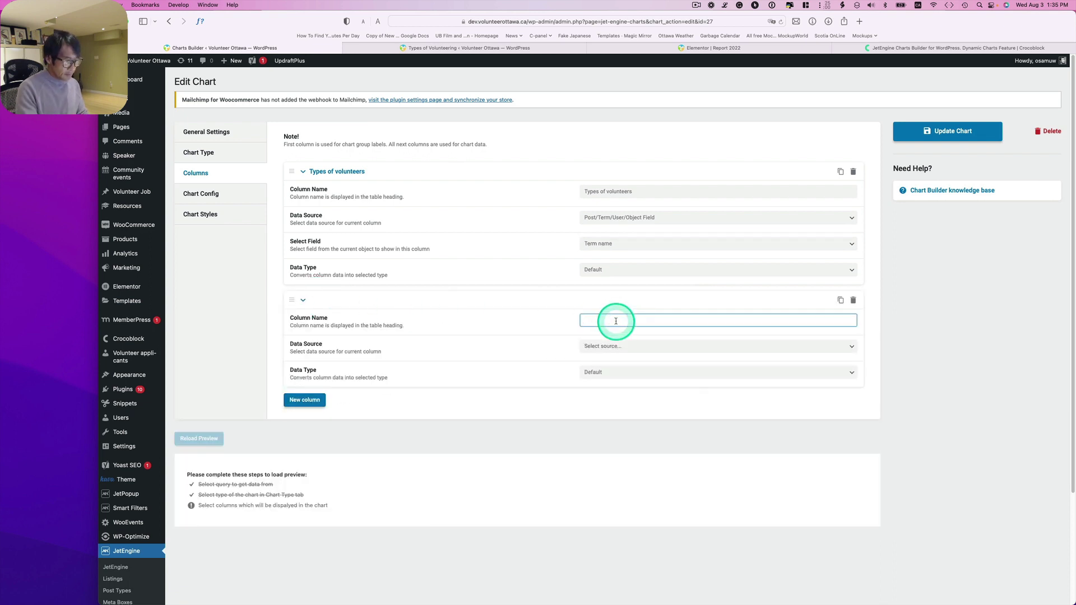
text(Number)
text(s)
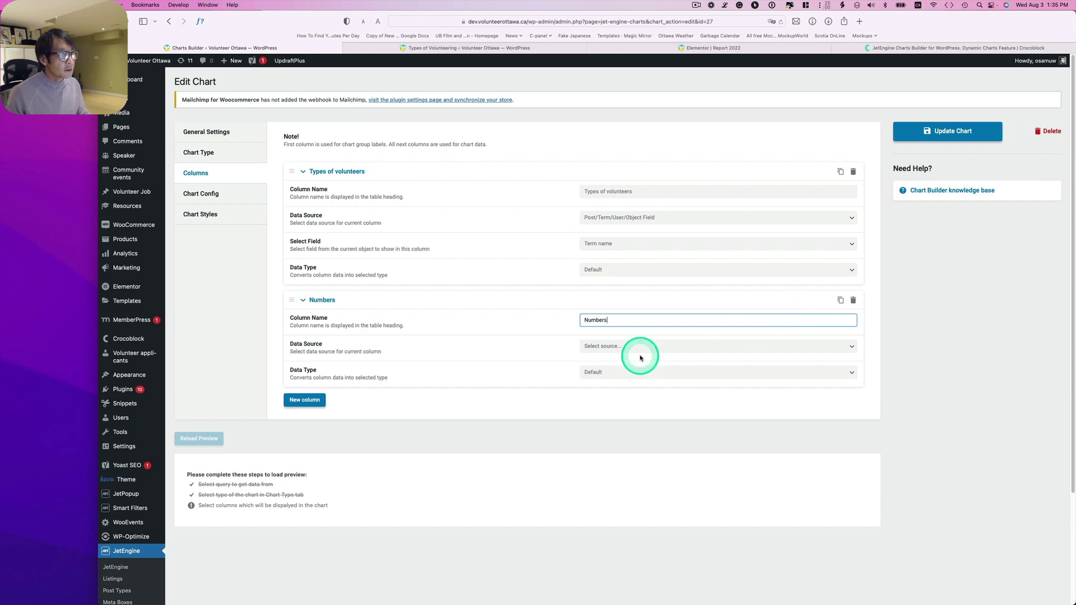
scroll(639, 355, down, 2)
click(596, 293)
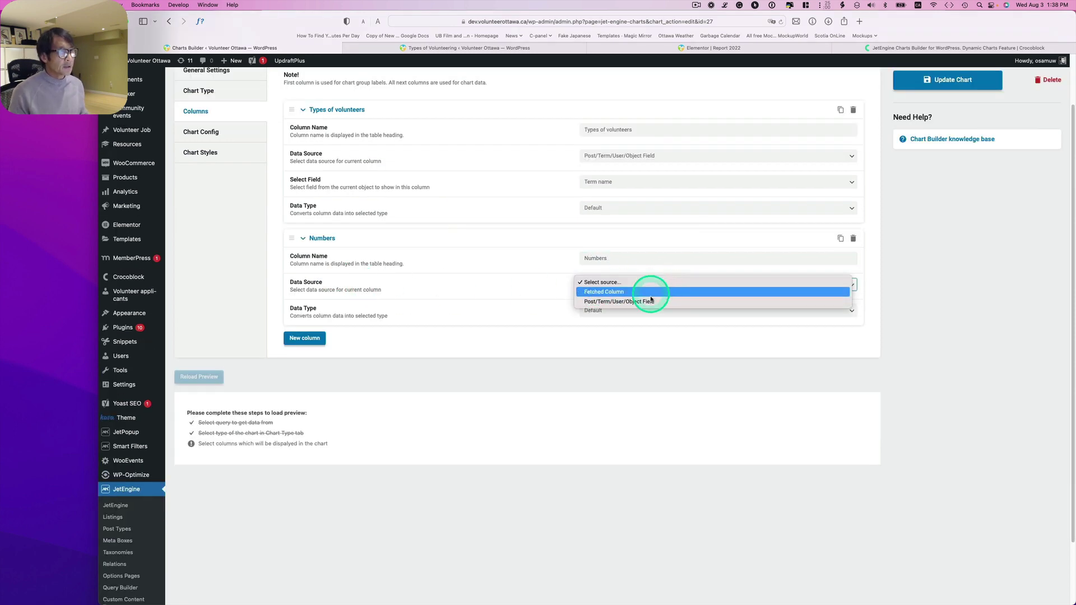
click(648, 301)
click(661, 360)
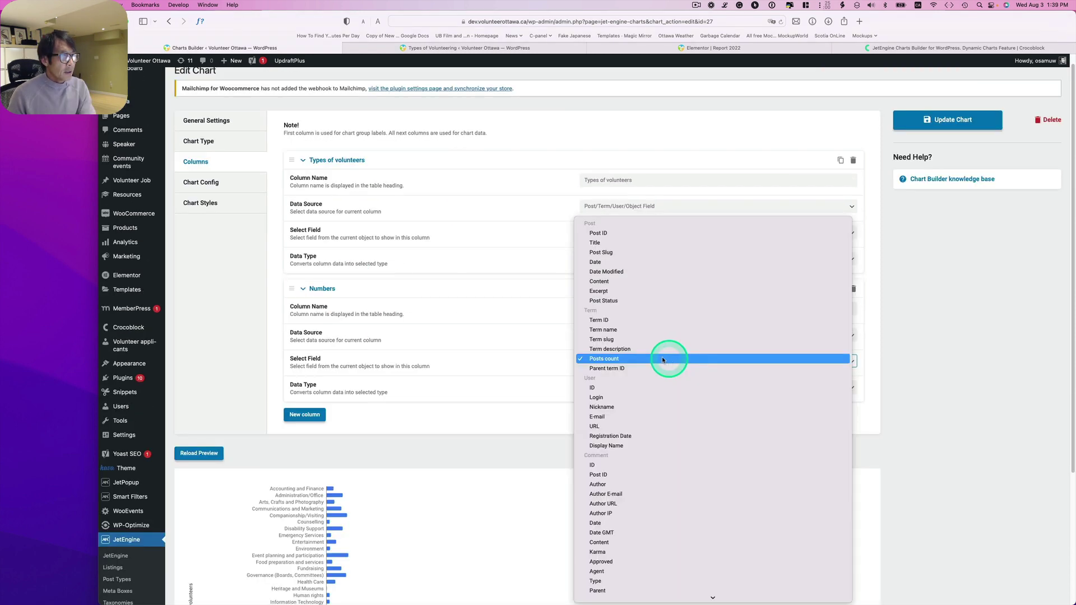
click(611, 361)
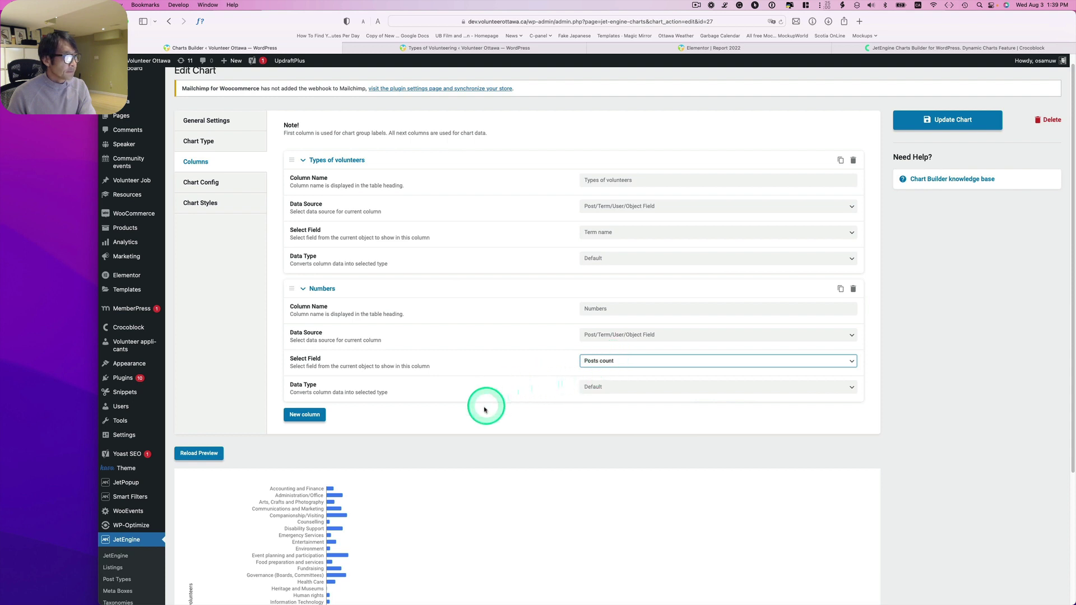
Reload the chart preview and check how the category bars are drawn.
scroll(435, 503, down, 2)
scroll(434, 500, down, 2)
click(203, 330)
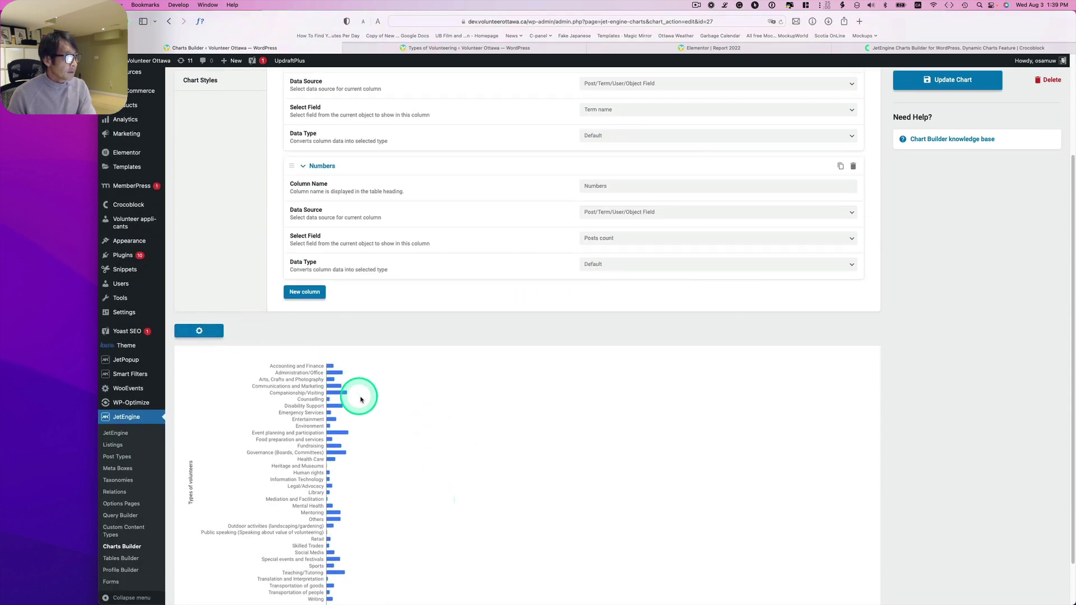
scroll(356, 487, down, 2)
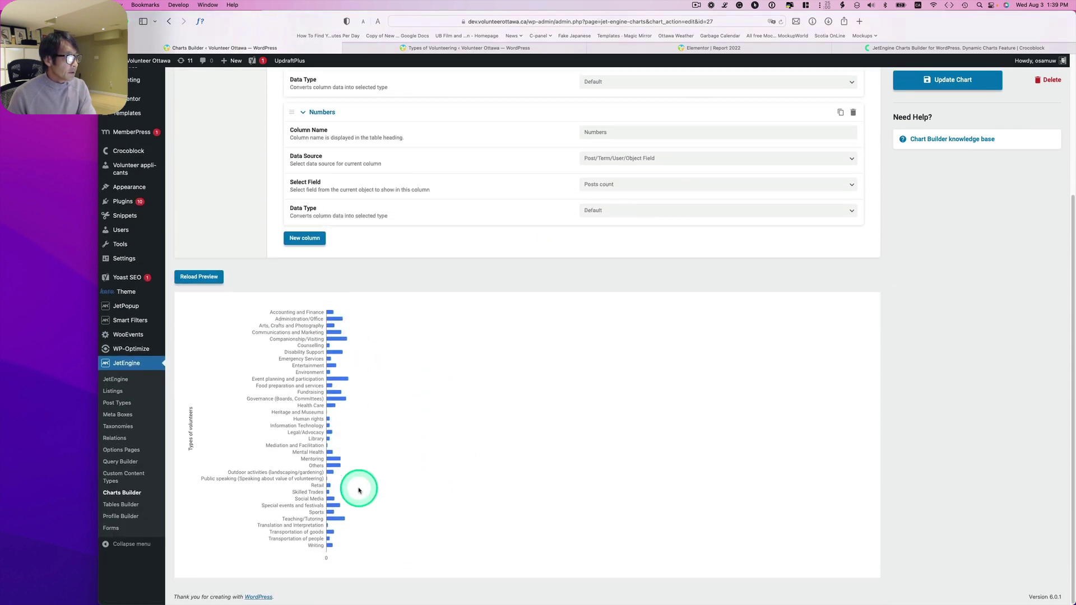
scroll(358, 488, up, 5)
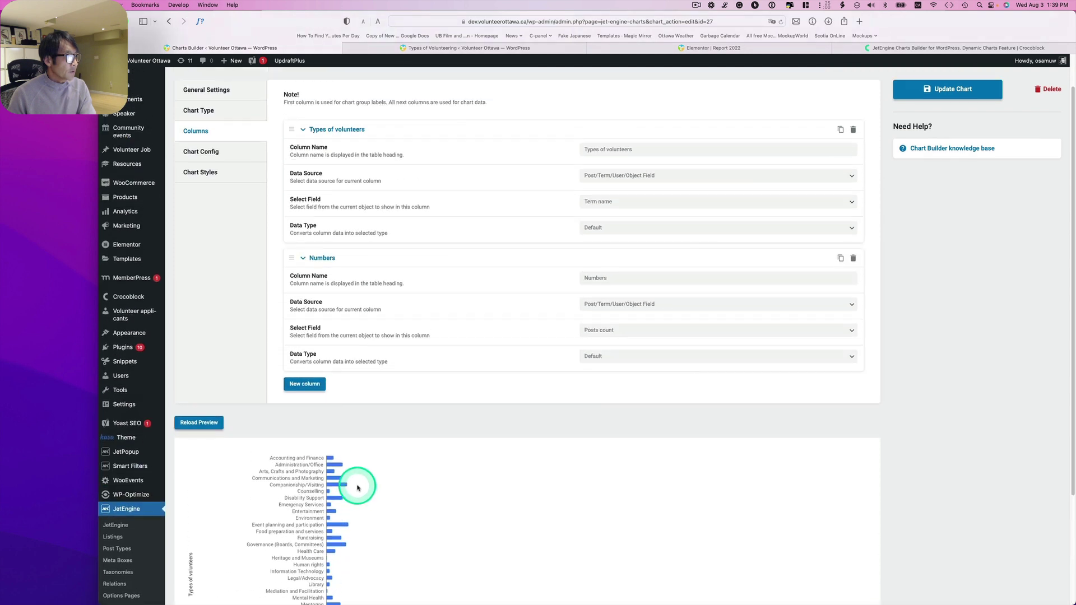
Set the chart canvas width to 1200 and height to 800 pixels, and reload the preview.
click(194, 176)
scroll(610, 386, up, 2)
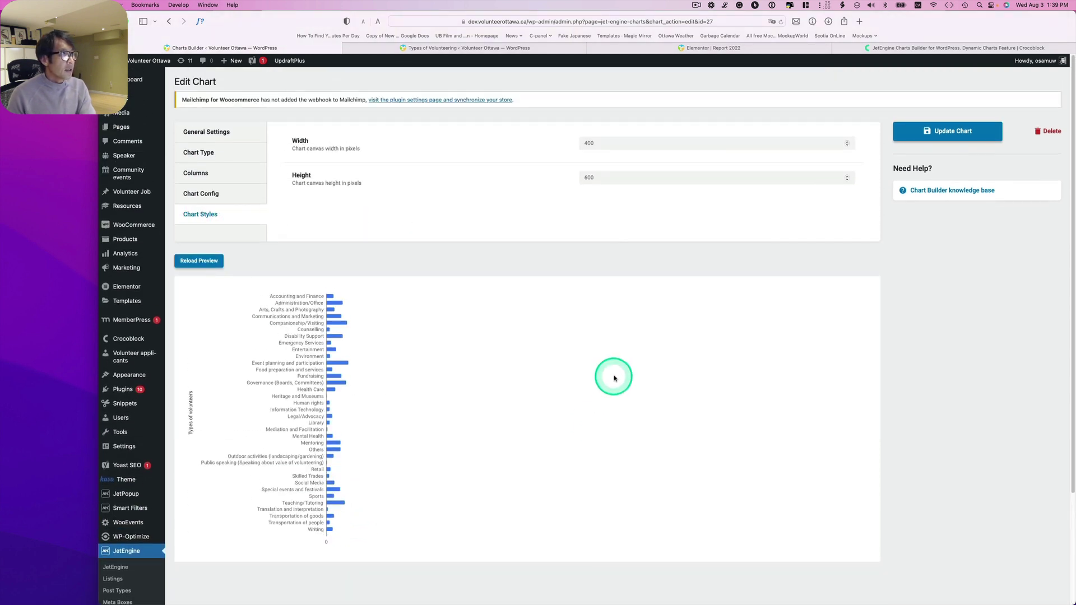
click(602, 143)
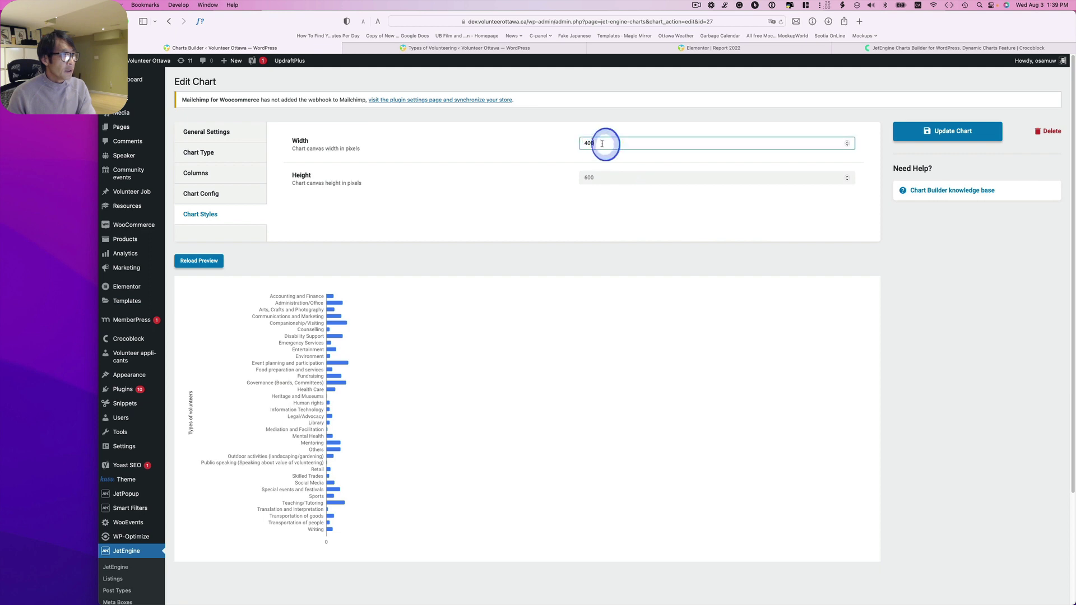
double_click(601, 141)
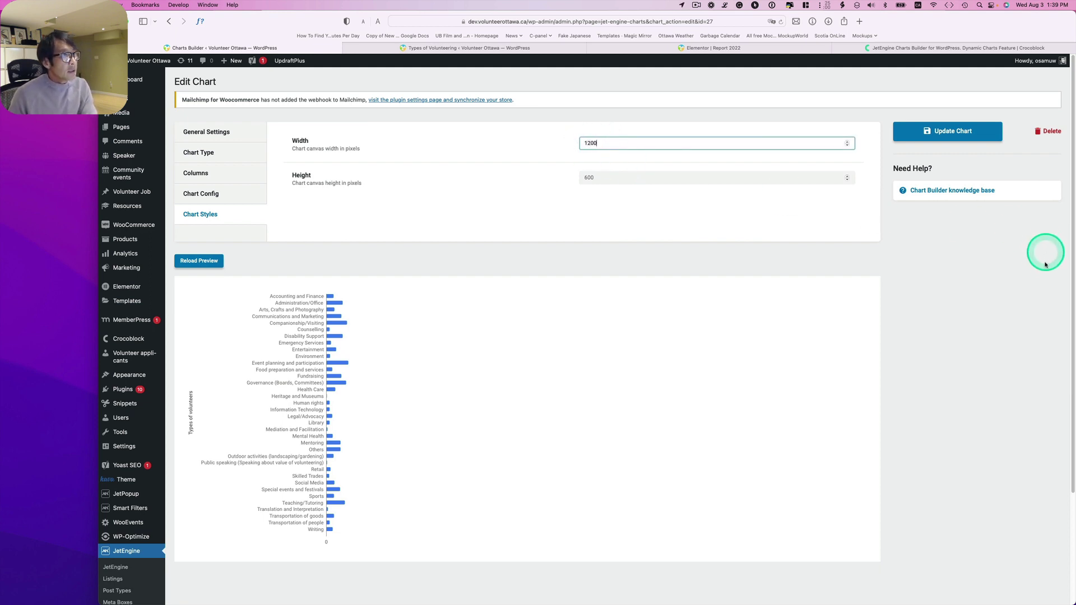
double_click(610, 178)
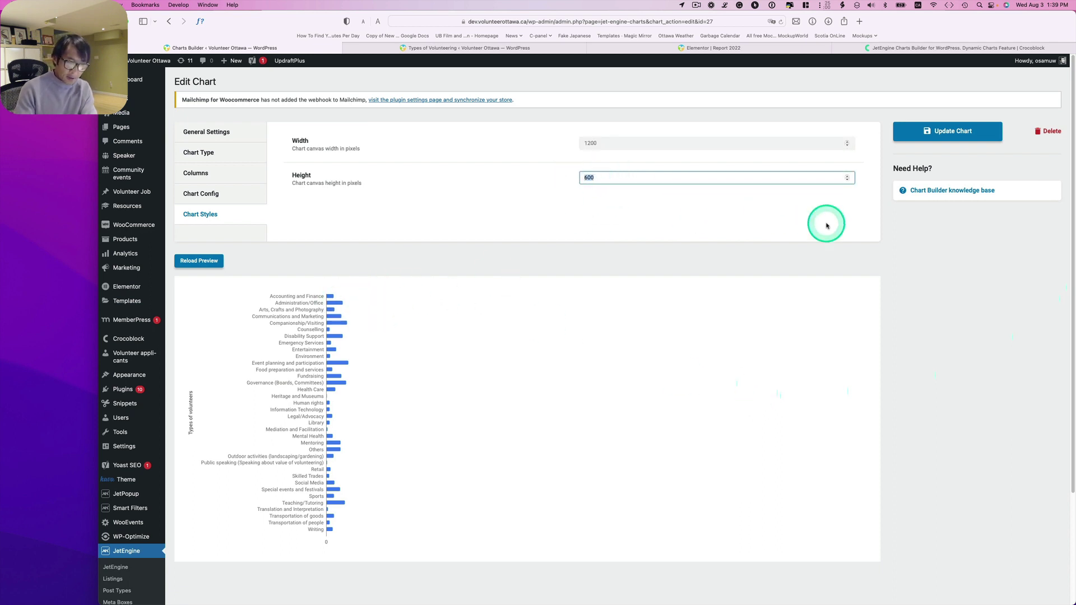
text(800)
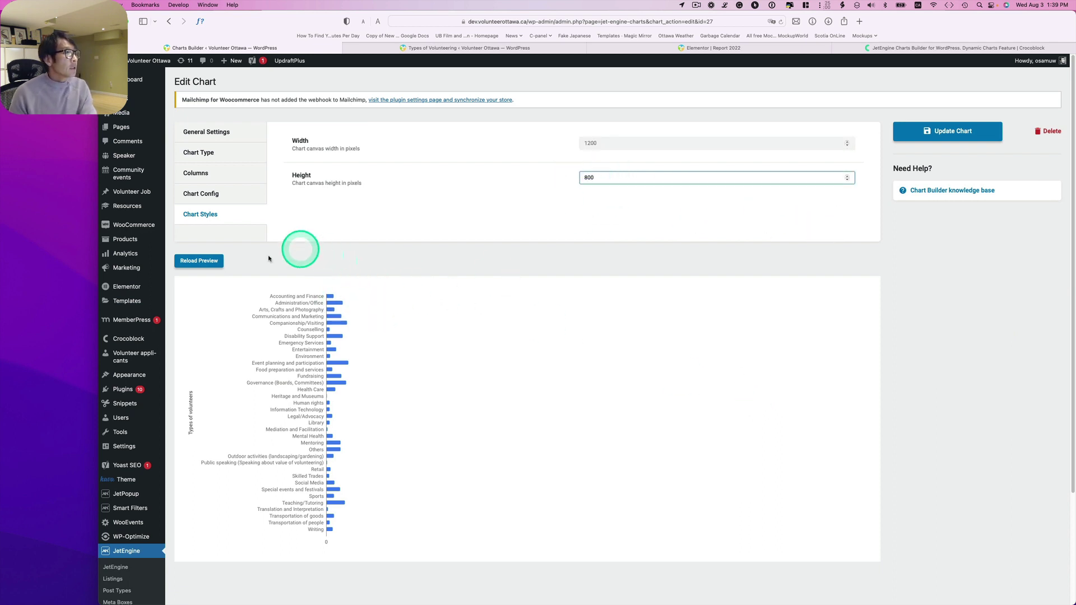
click(199, 261)
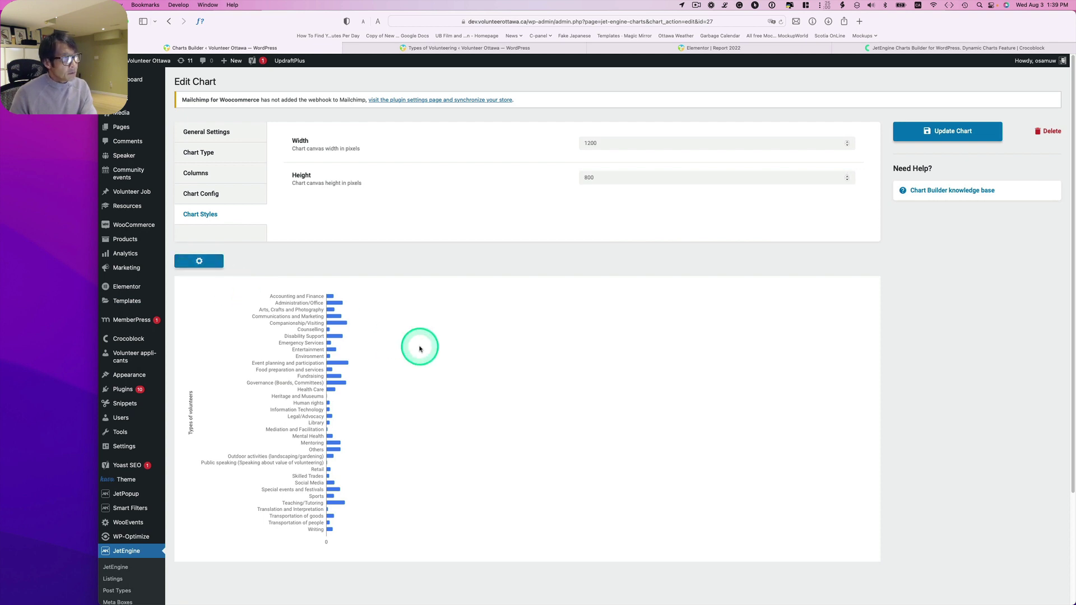
scroll(520, 406, down, 5)
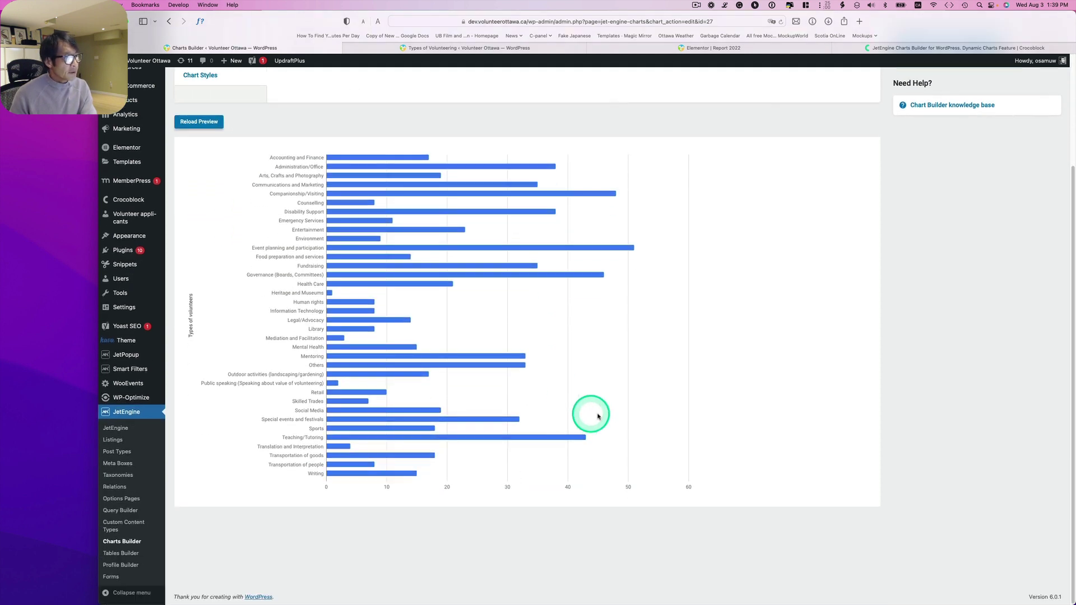
scroll(746, 448, up, 2)
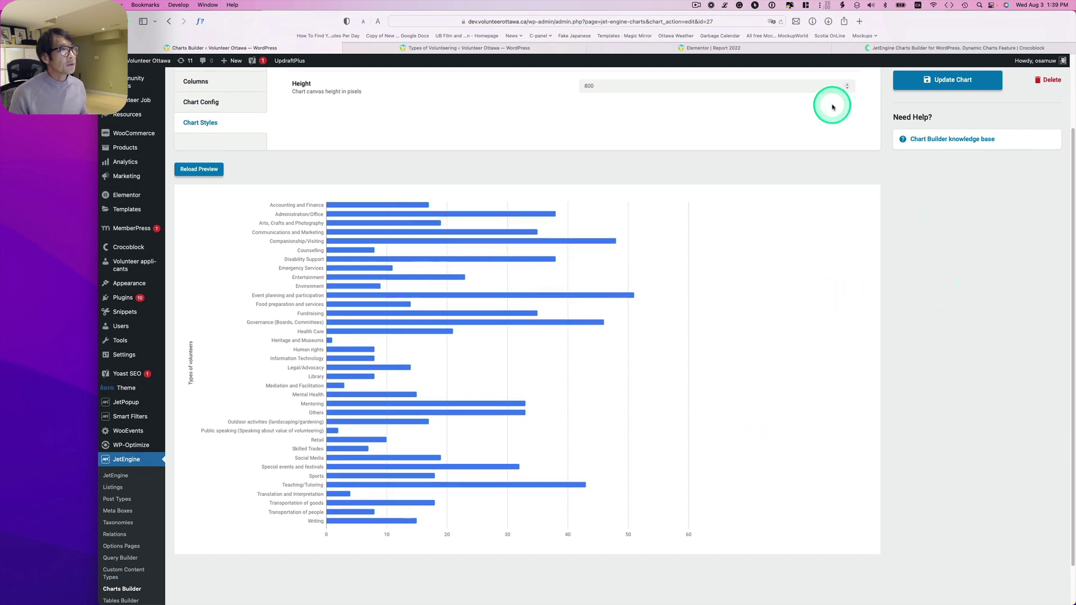
Insert a Dynamic Chart widget beneath the "Types of volunteer opportunities" heading on the Report 2022 Elementor page and update the page.
click(745, 48)
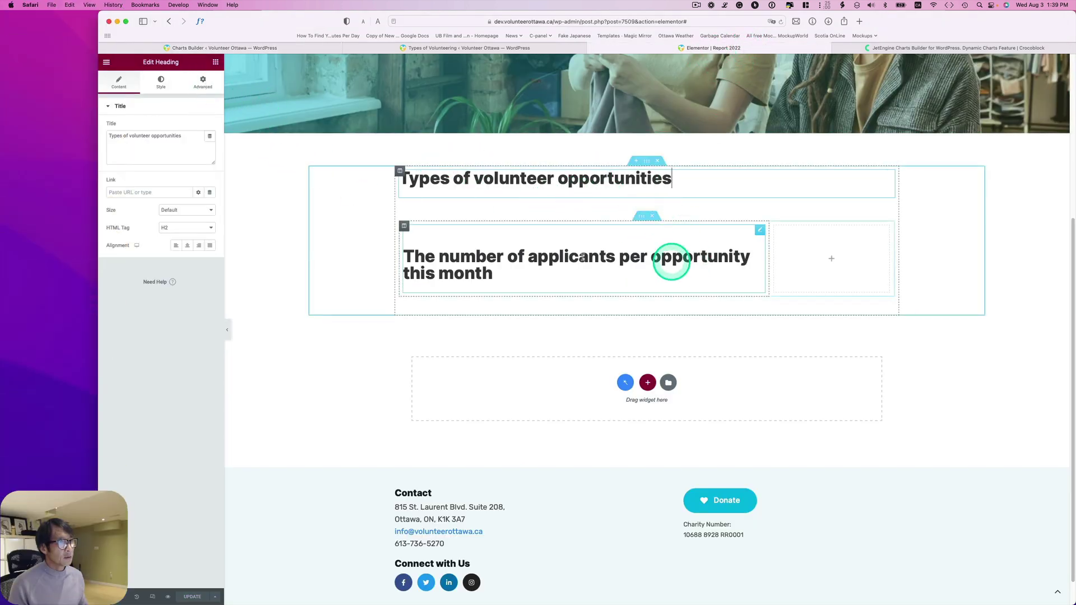
click(215, 62)
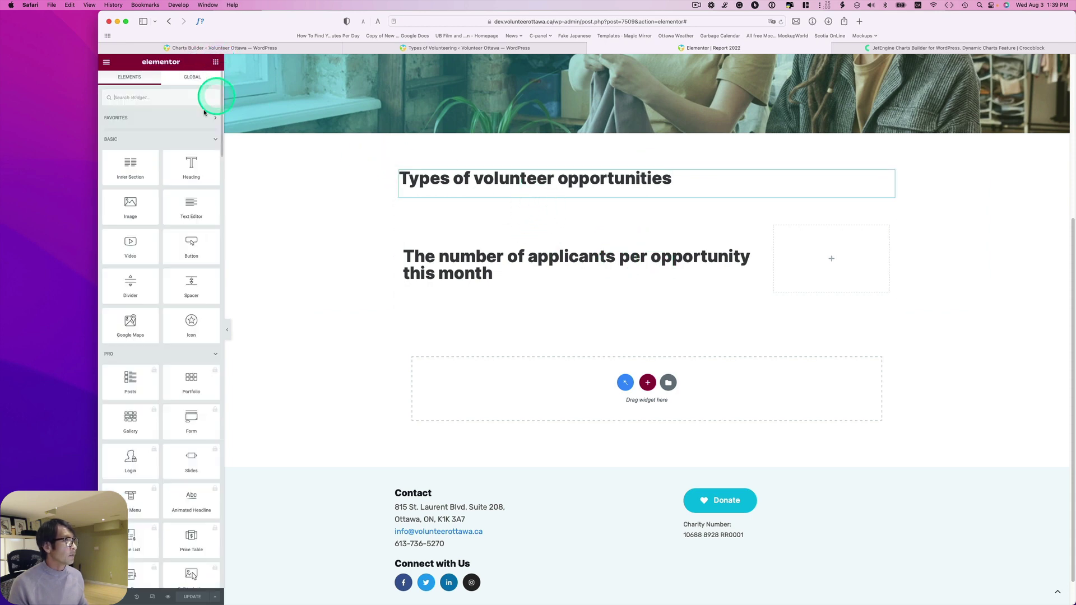
click(179, 95)
text(chart)
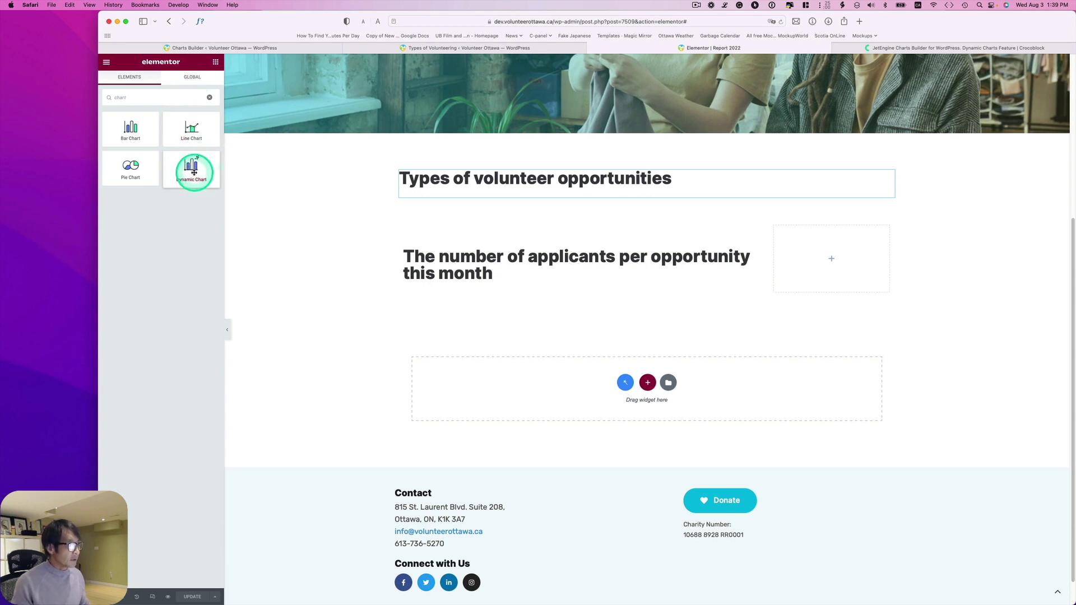
drag(194, 172, 421, 194)
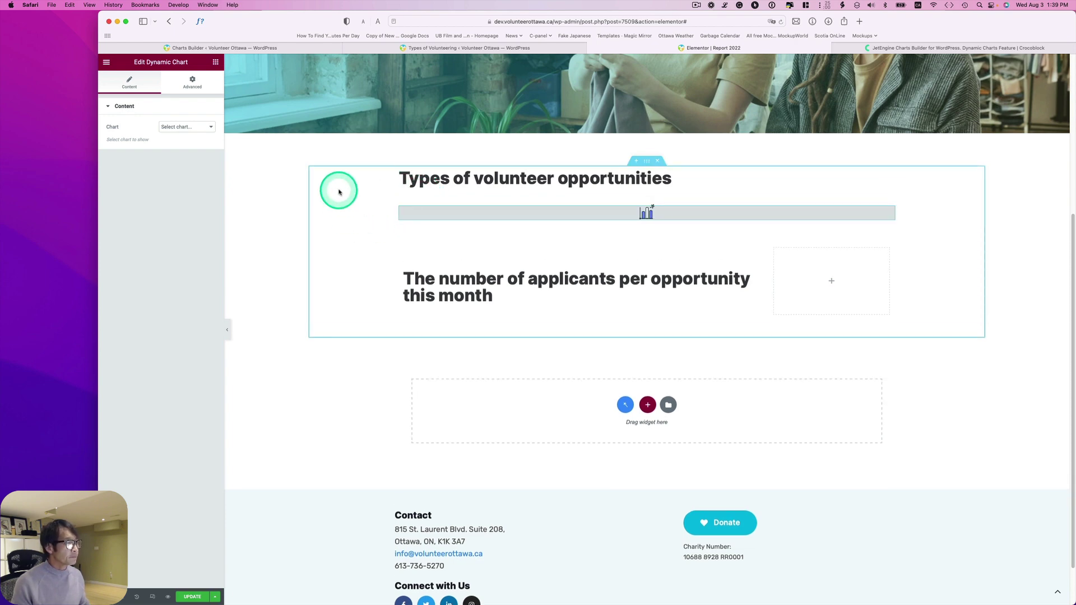
click(193, 596)
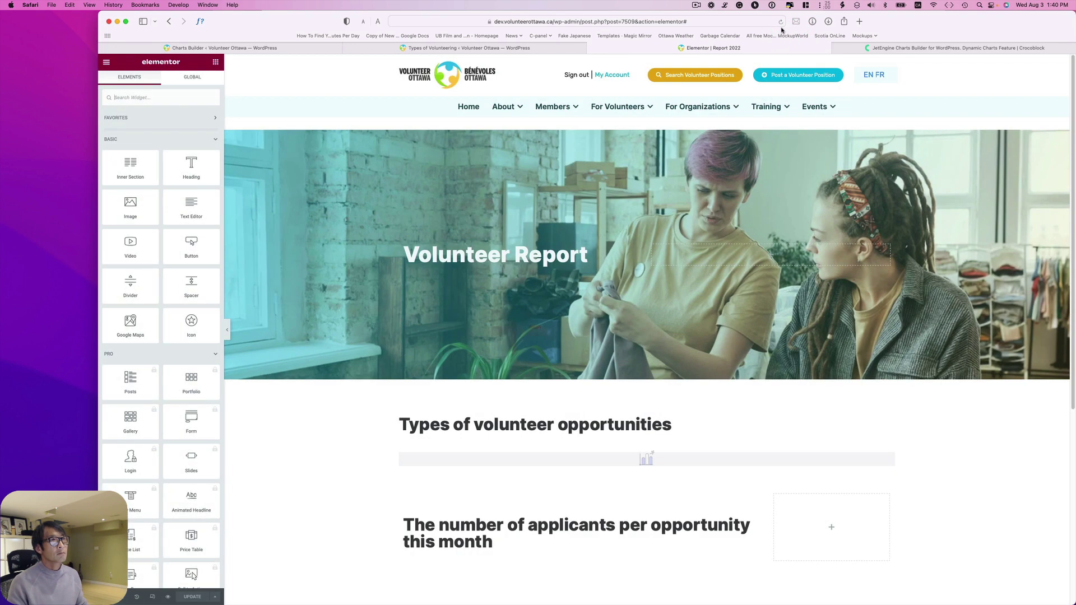
Try showing the "Types of volunteering" chart in the Dynamic Chart widget and check its rendering.
scroll(699, 416, down, 1)
click(699, 415)
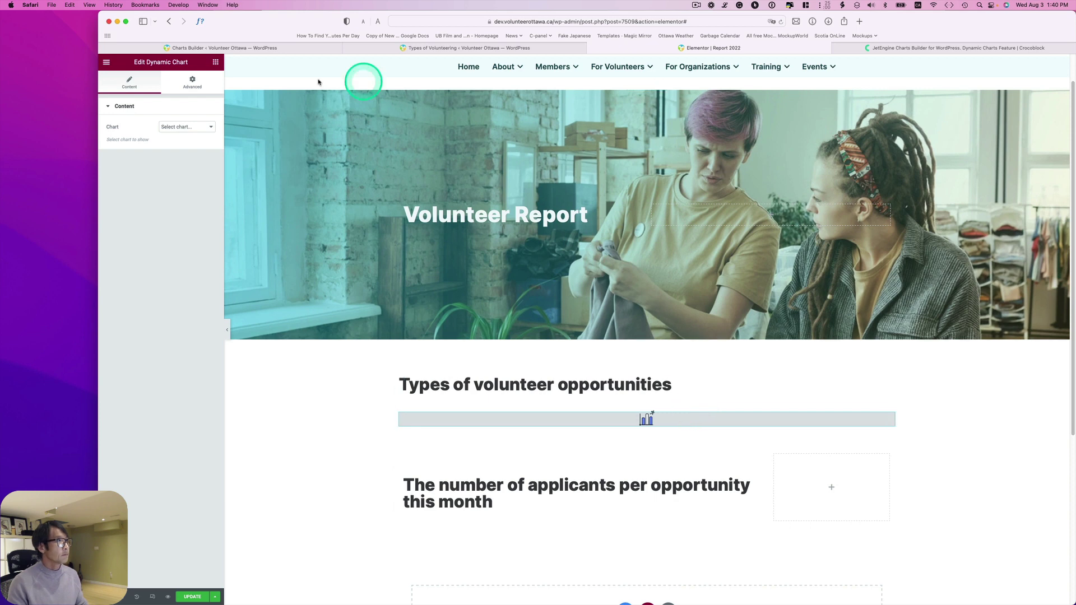
click(184, 127)
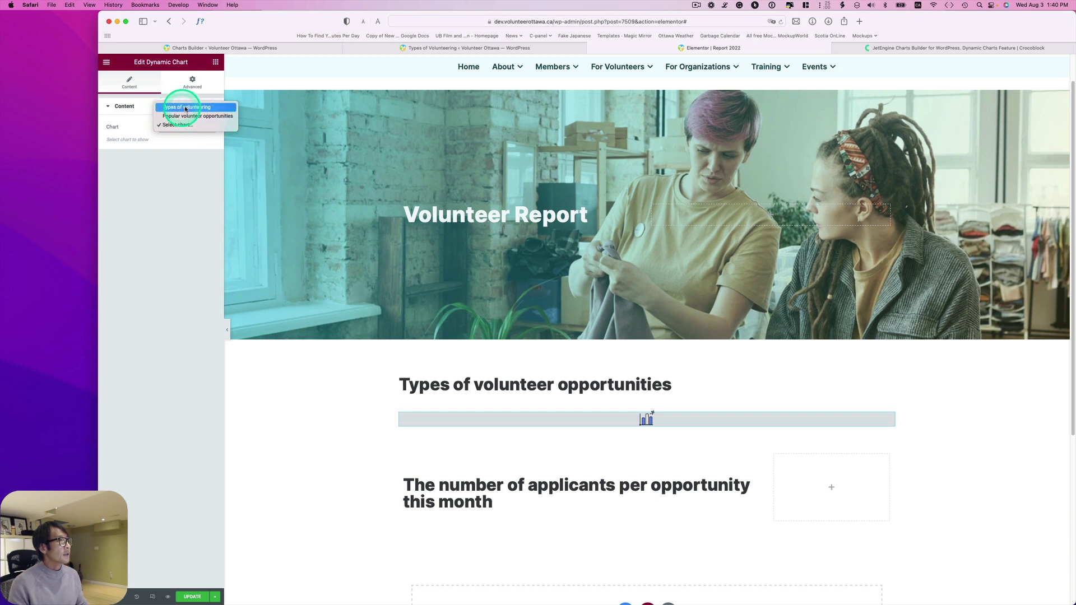
click(190, 107)
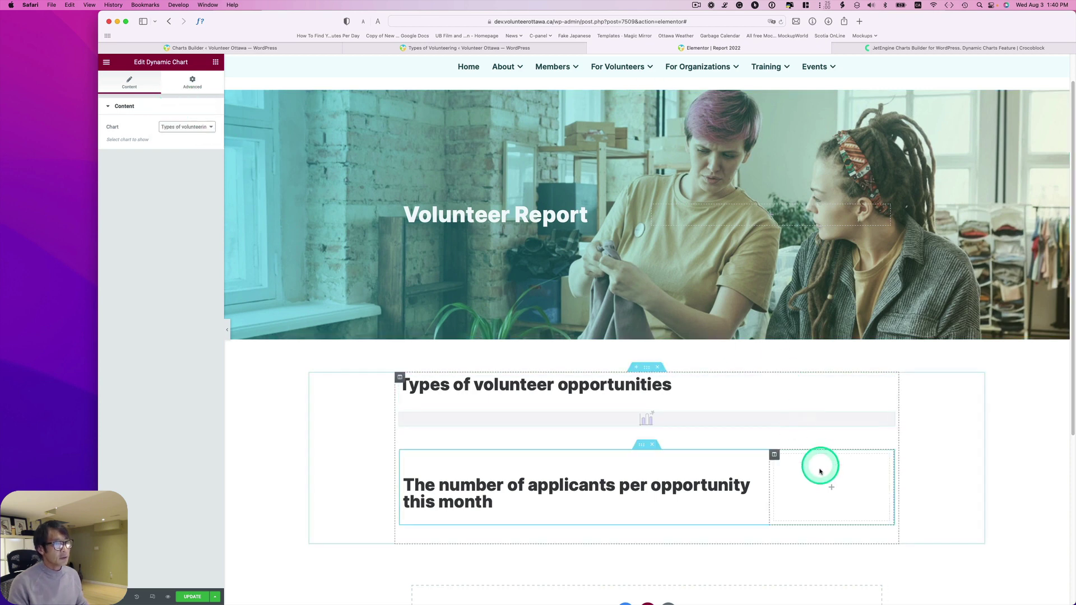
scroll(793, 475, down, 5)
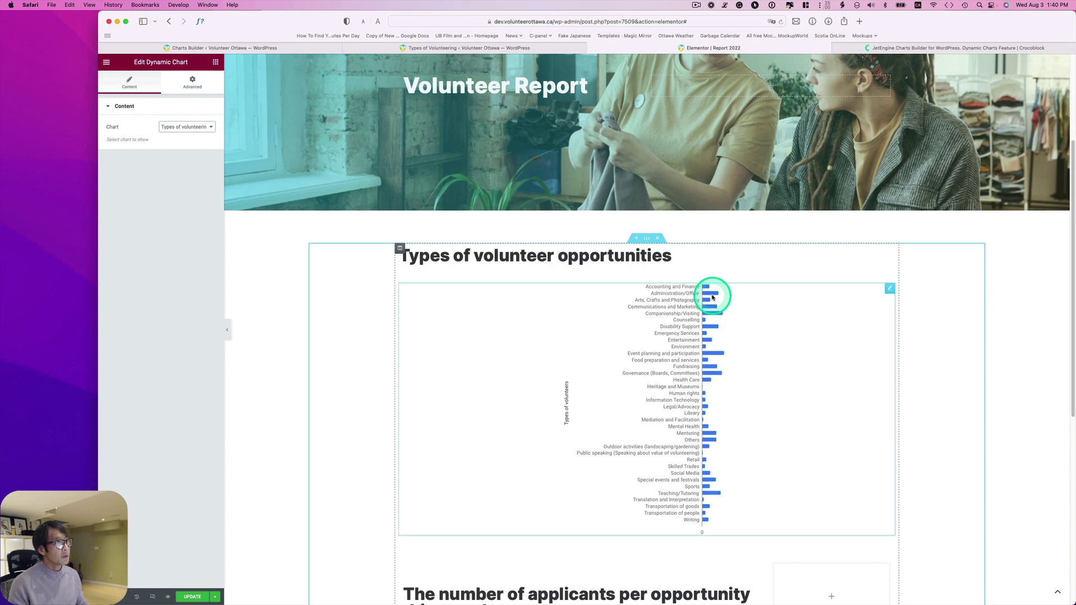
Save the chart settings in the Charts Builder and reload the Elementor page, discarding its unsaved changes.
click(261, 49)
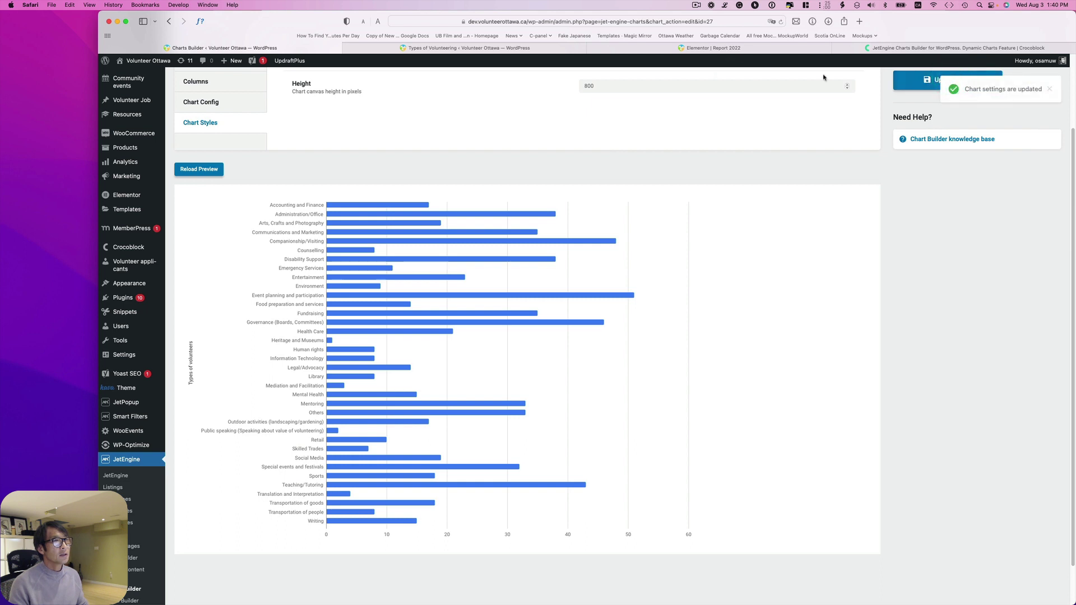
click(661, 47)
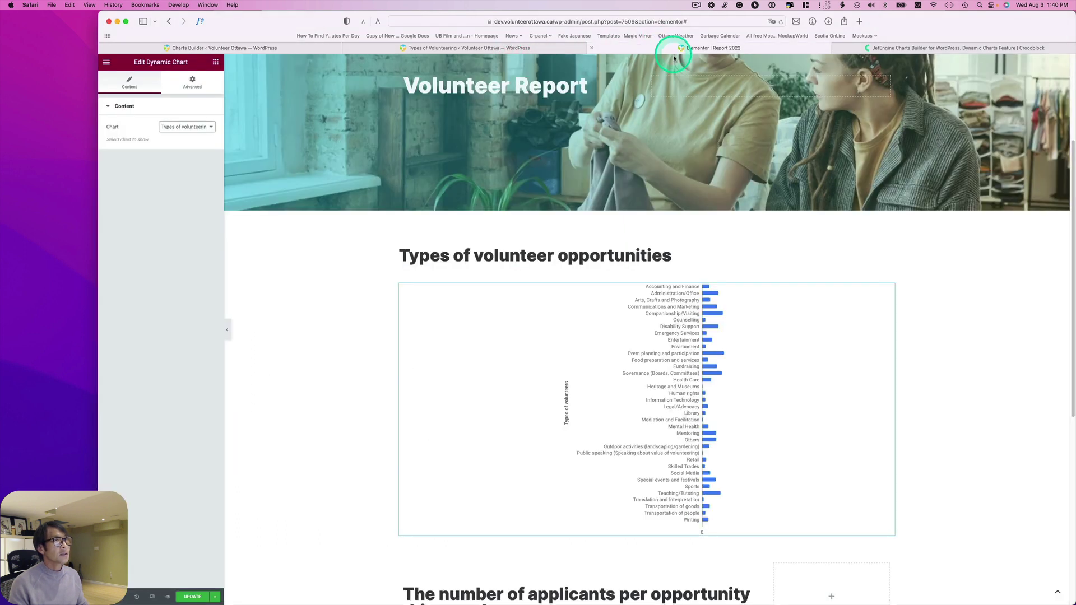
click(782, 23)
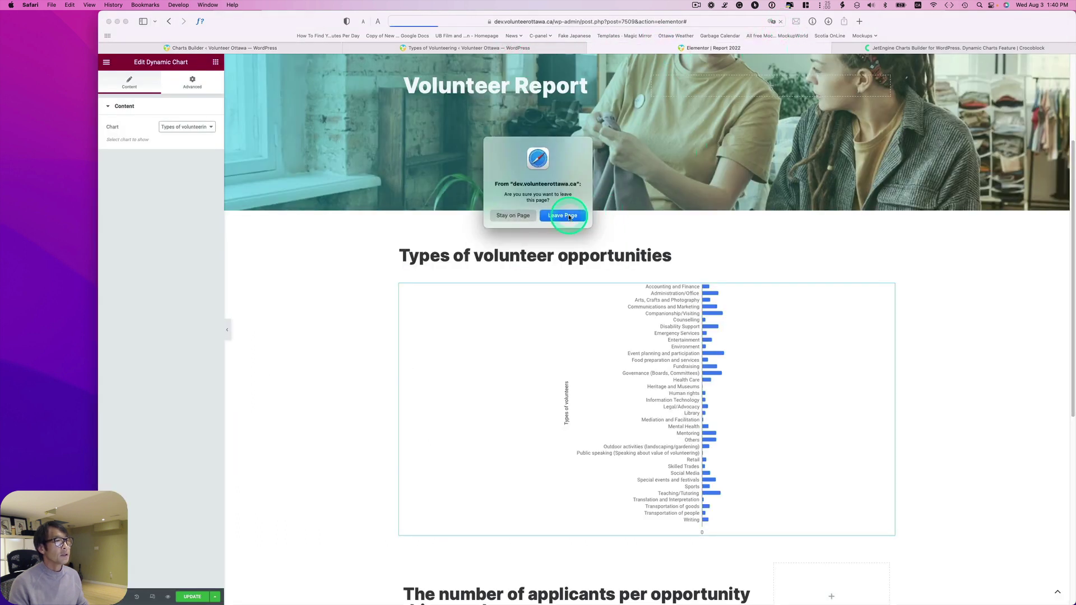
click(562, 215)
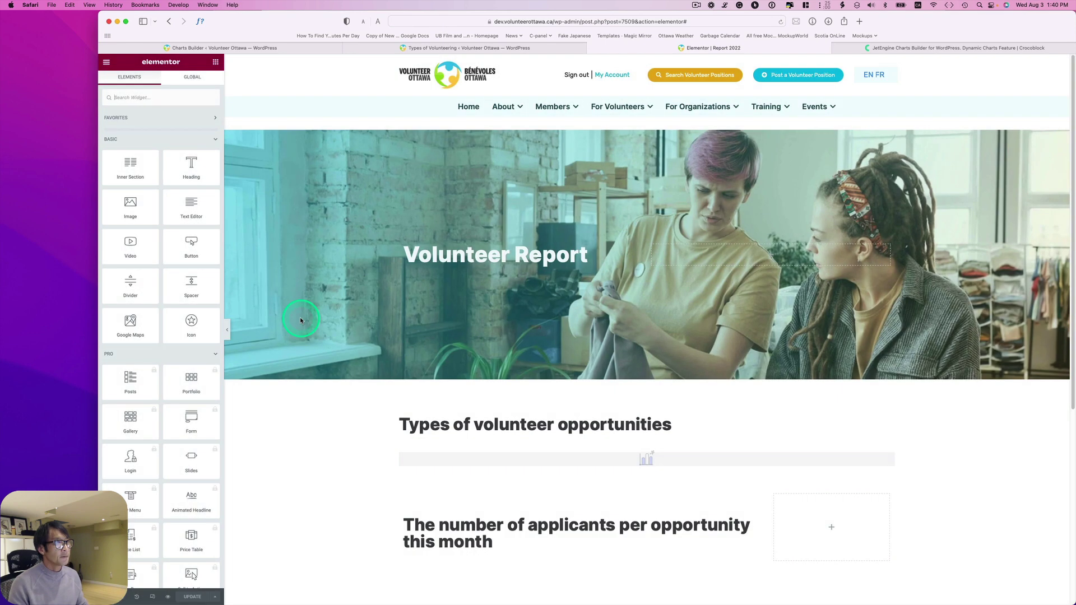
Assign the "Types of volunteering" chart to the Dynamic Chart widget and inspect its bars on the page.
click(458, 429)
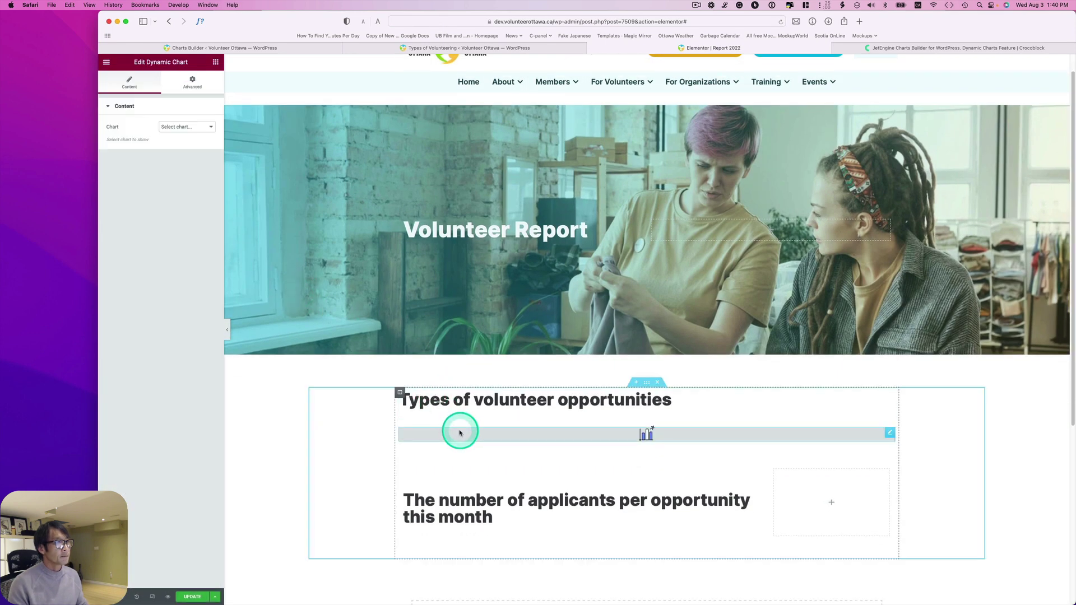
click(207, 127)
click(201, 108)
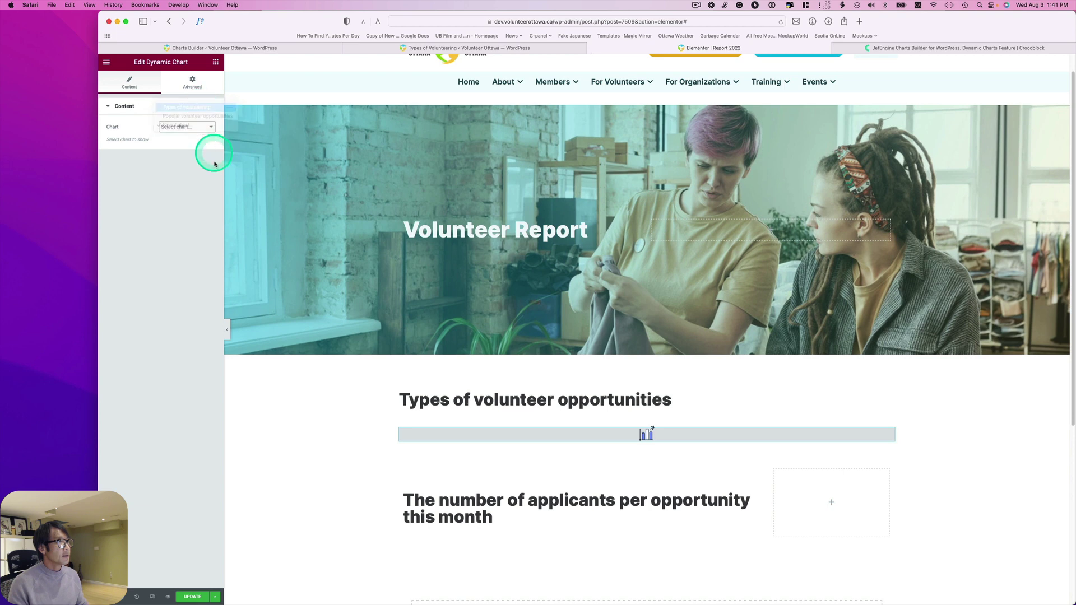
scroll(303, 478, down, 5)
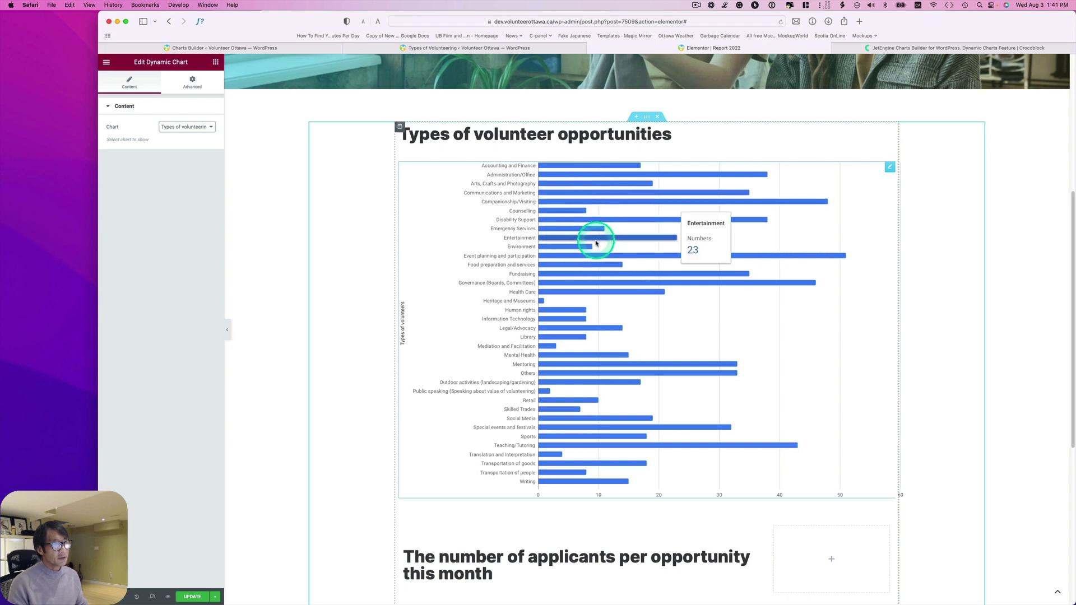
mouse_move(610, 283)
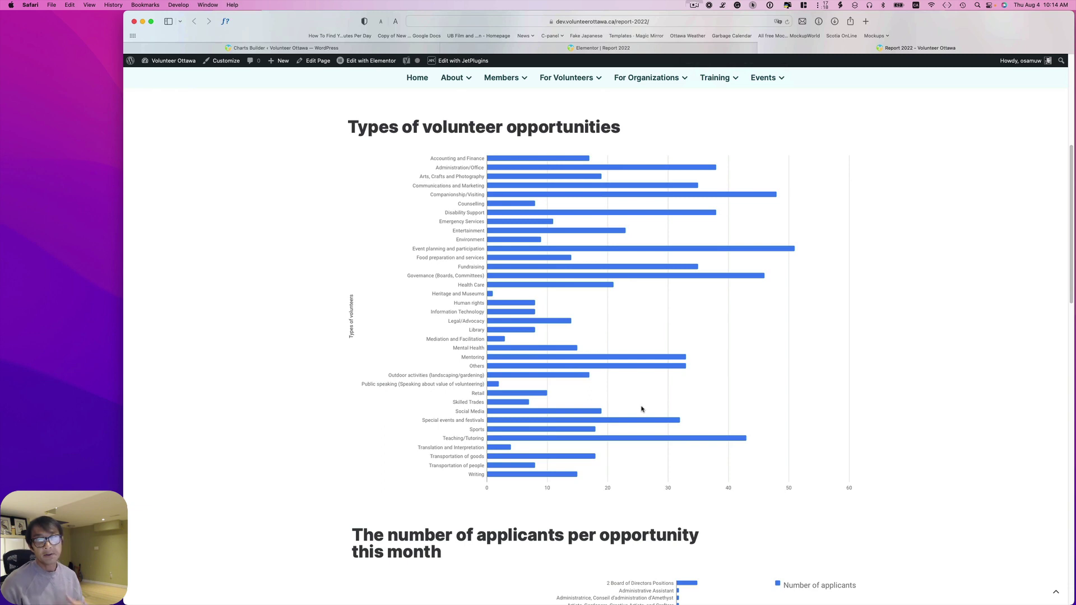
Examine the volunteer opportunity types chart and the applicants per opportunity chart on the published Report 2022 page.
scroll(643, 408, down, 3)
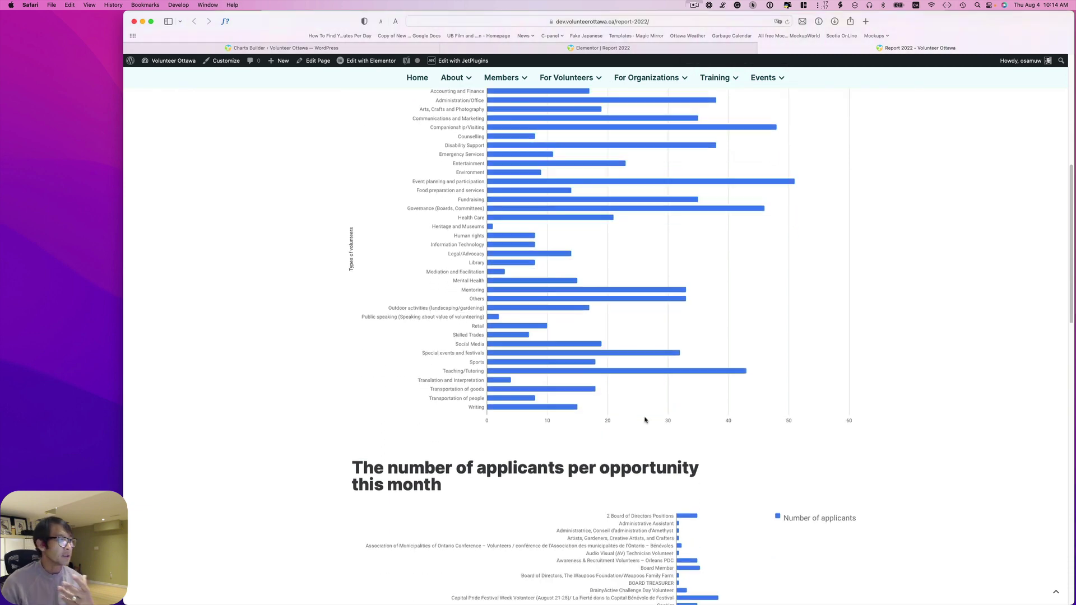
scroll(646, 421, down, 5)
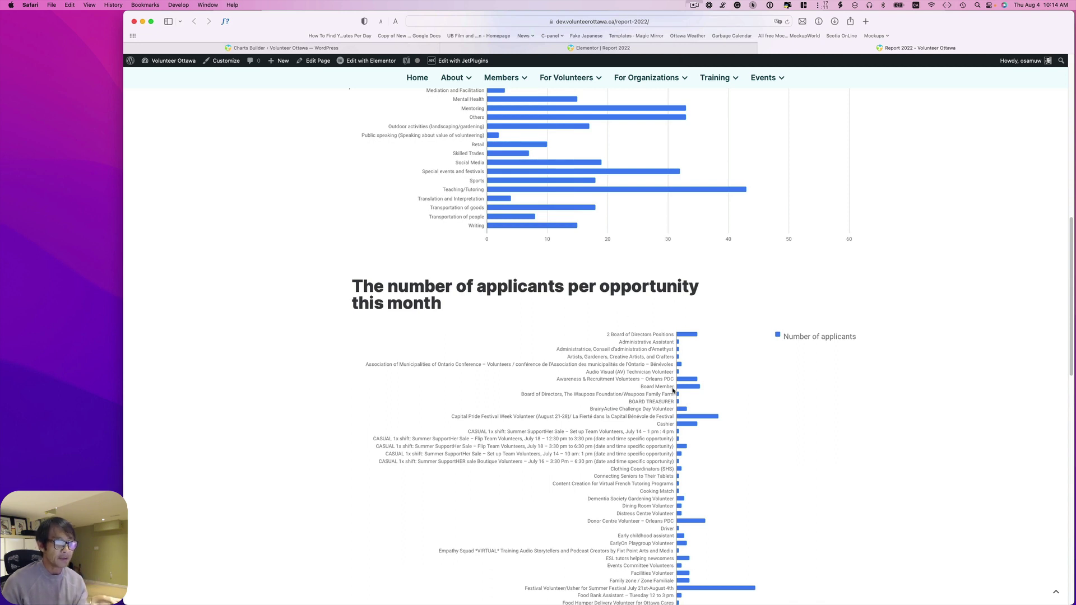
scroll(674, 391, down, 3)
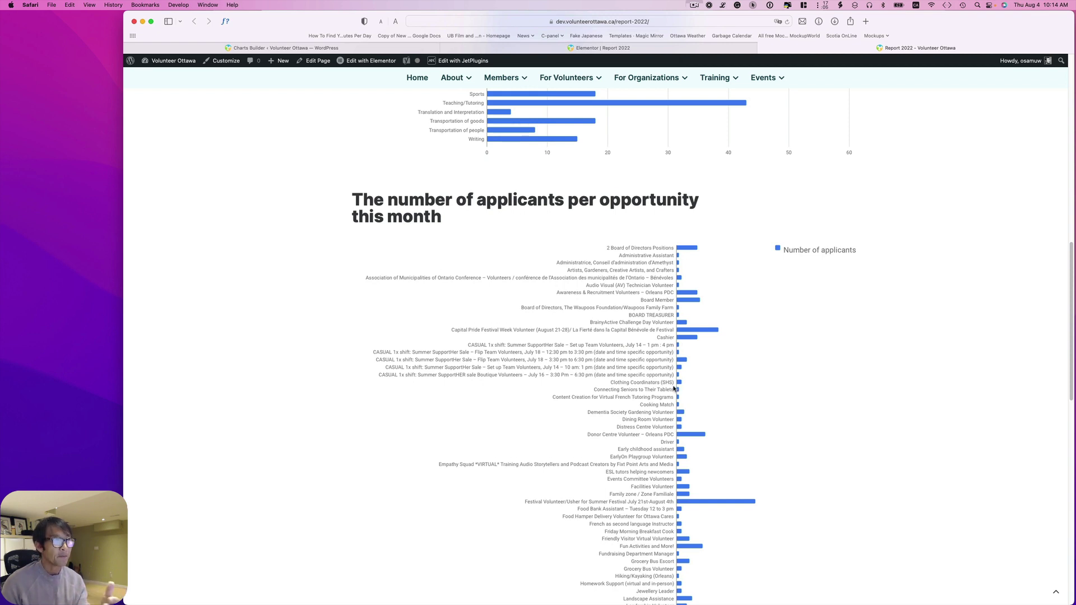
scroll(673, 387, down, 1)
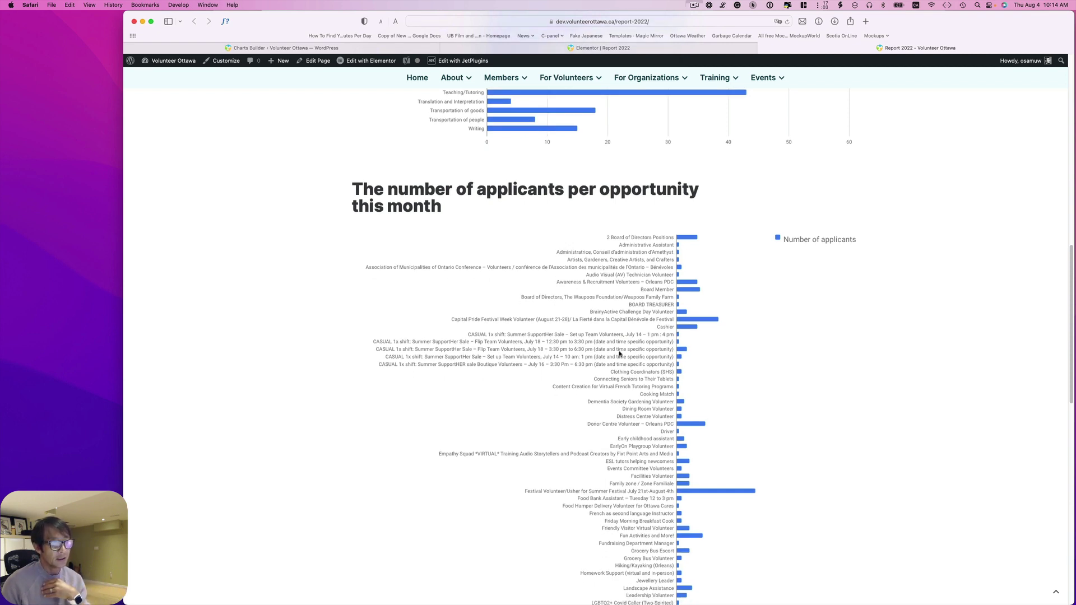
scroll(622, 323, down, 1)
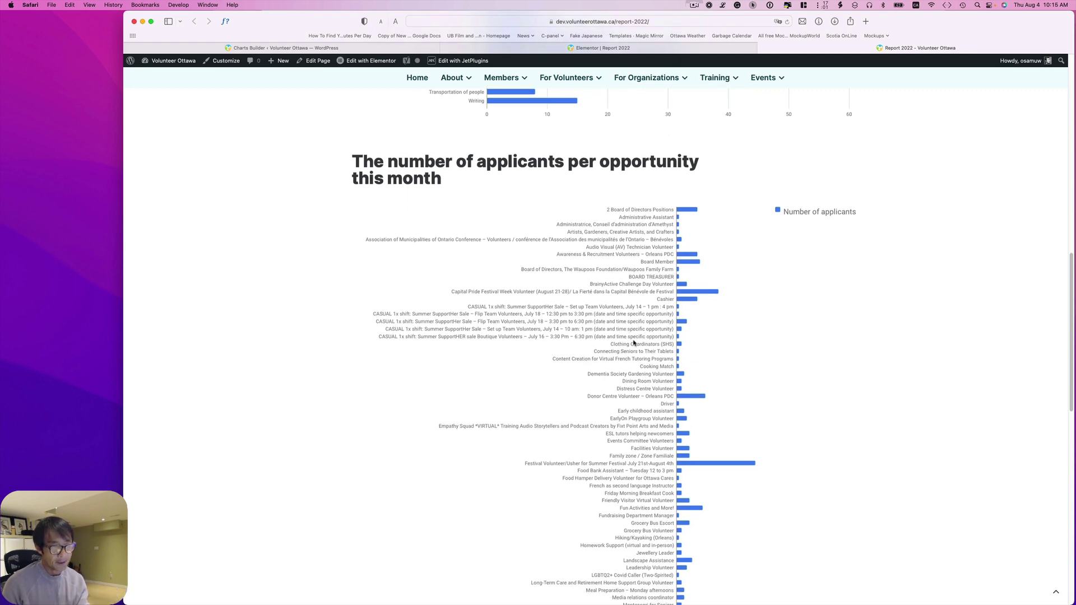
scroll(634, 343, down, 5)
scroll(683, 200, up, 3)
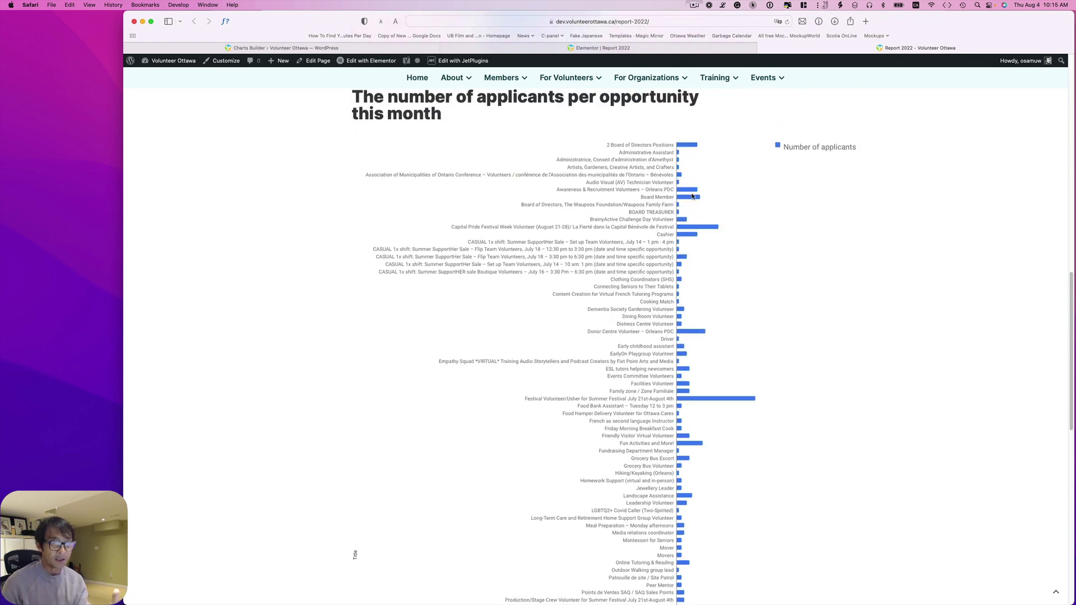
scroll(722, 379, up, 10)
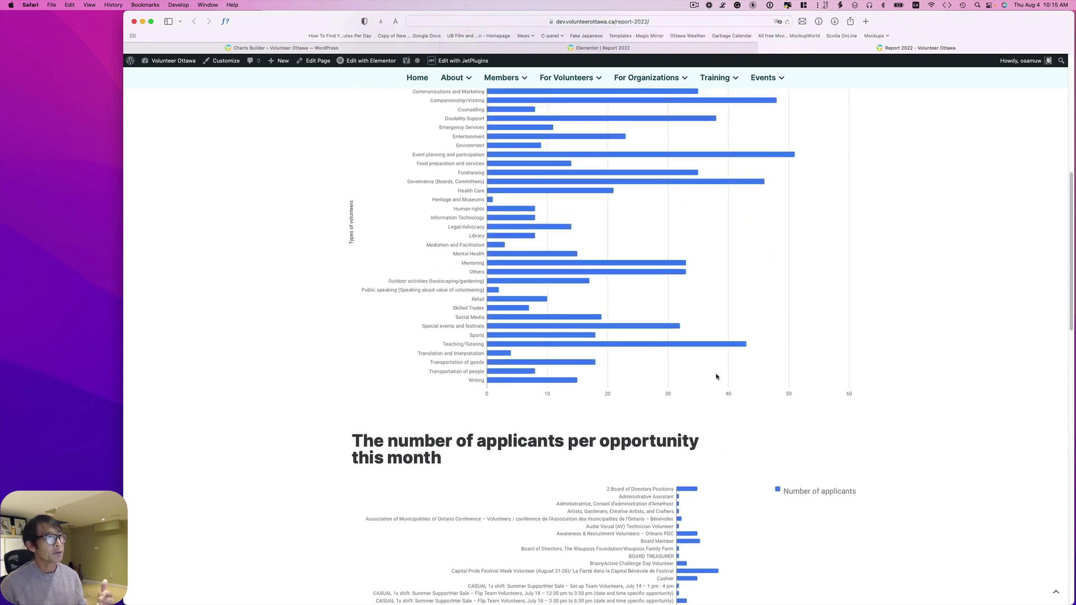
Compare the volunteer types chart with the applicants per opportunity chart beneath it on the Report 2022 page.
scroll(715, 375, up, 1)
scroll(713, 375, down, 3)
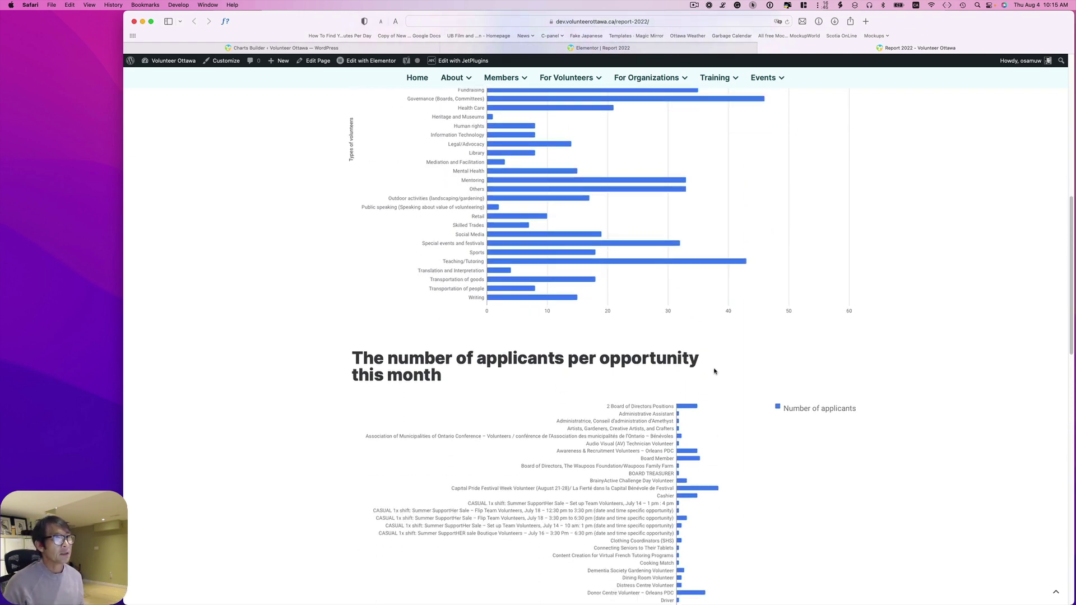
scroll(748, 270, down, 4)
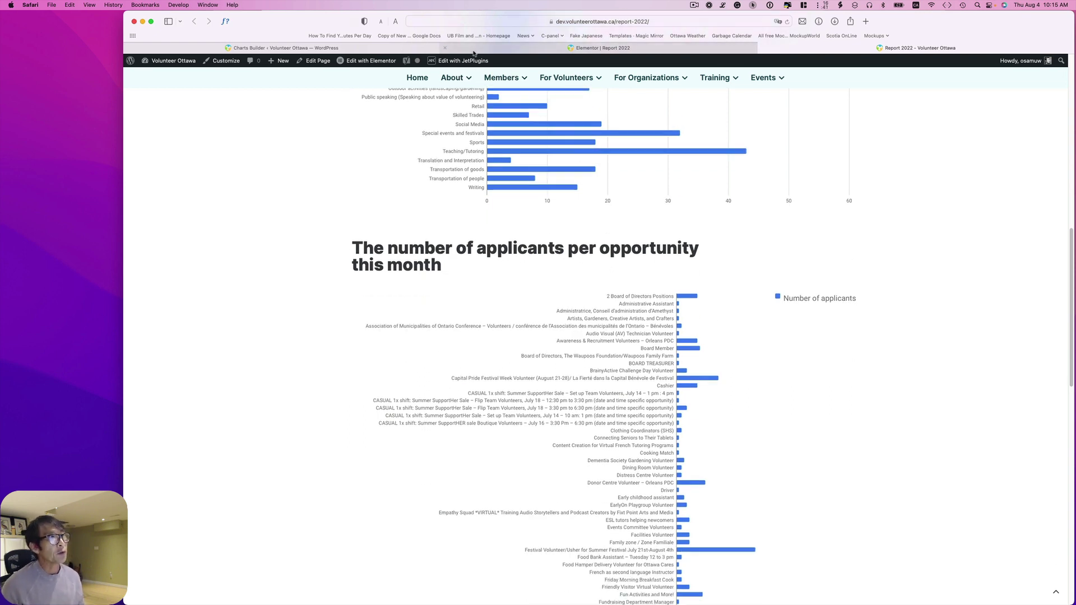
scroll(659, 281, up, 4)
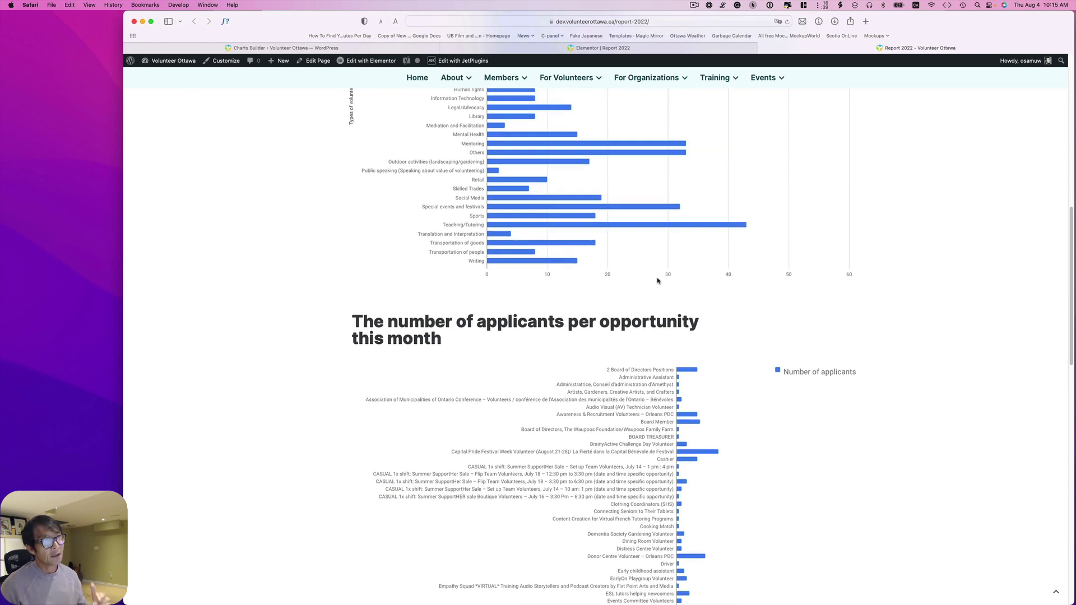
scroll(659, 280, up, 1)
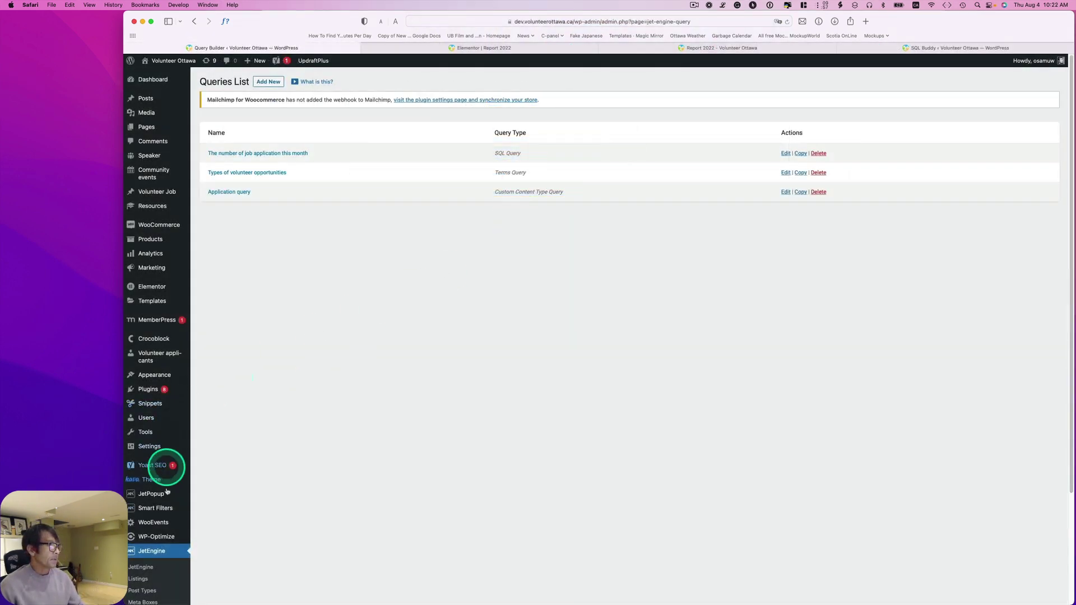
Open the query "The number of job application this month" for editing in the JetEngine Query Builder.
scroll(166, 491, down, 3)
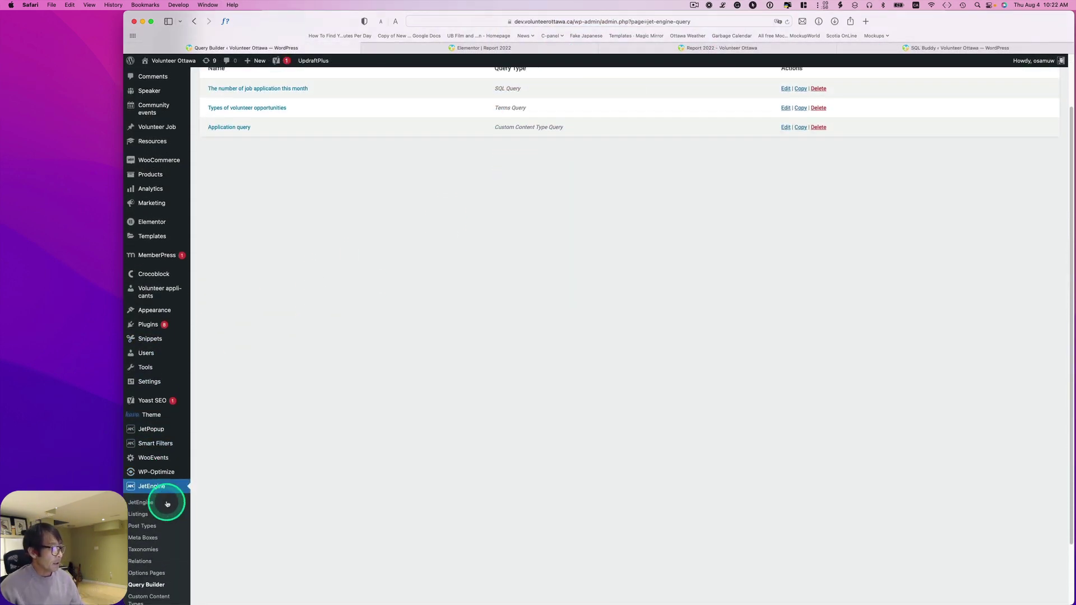
scroll(168, 504, down, 2)
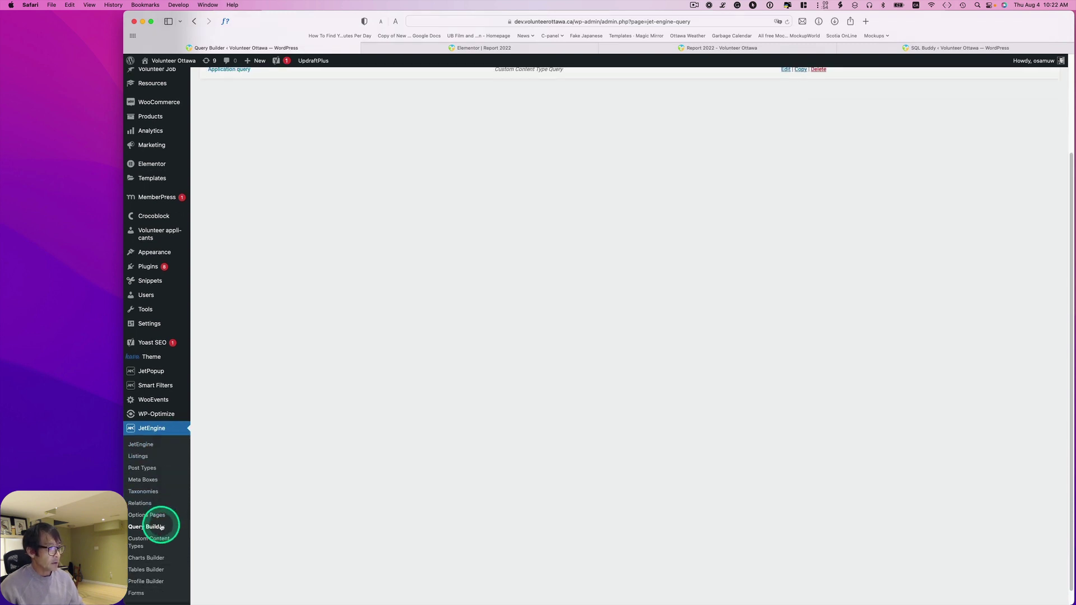
click(162, 527)
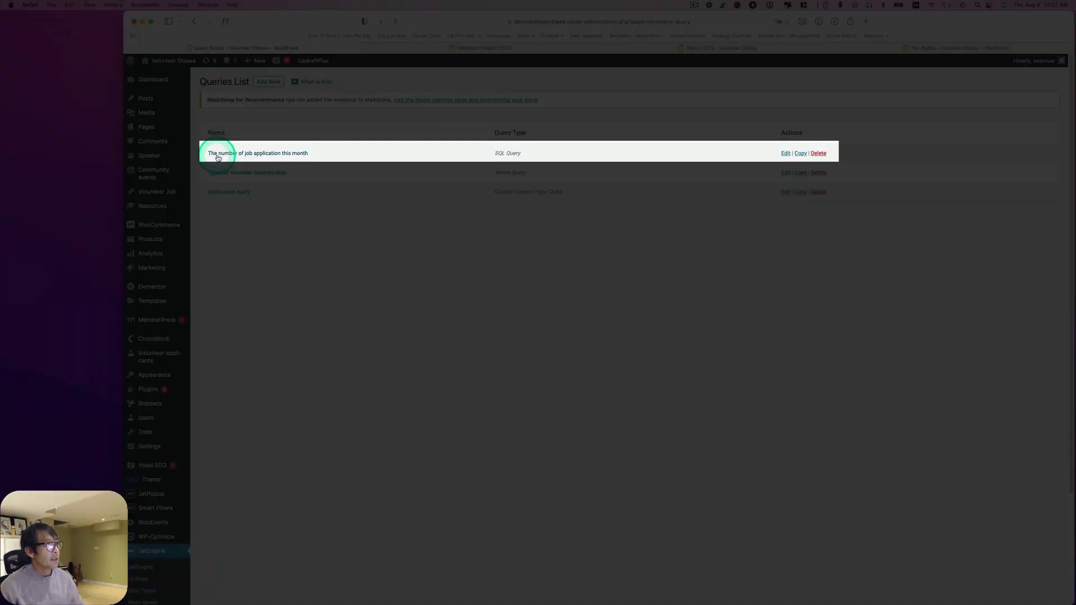
click(297, 155)
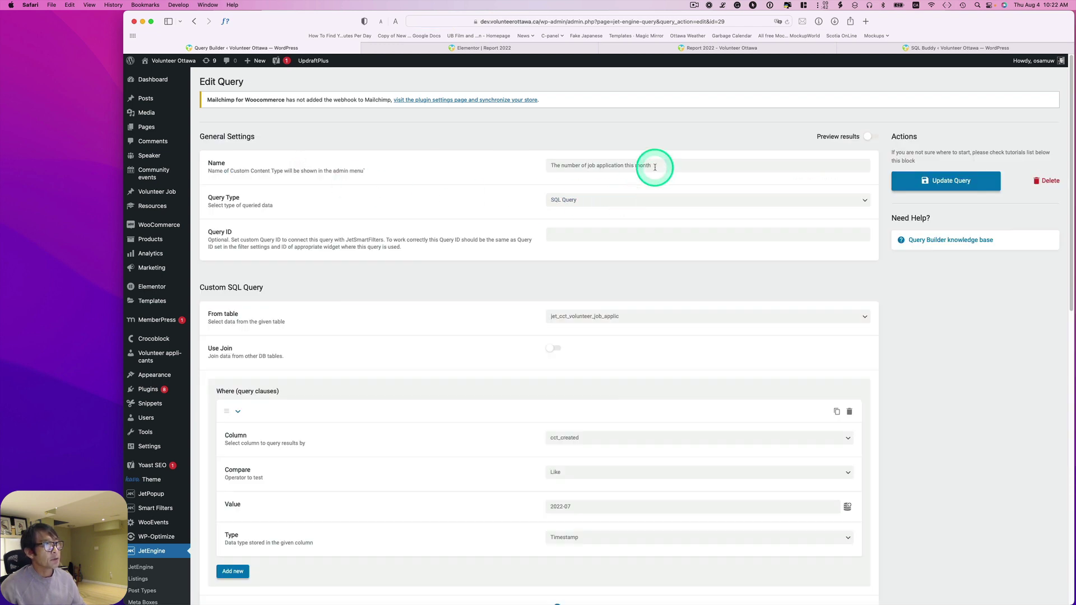
drag(653, 163, 538, 163)
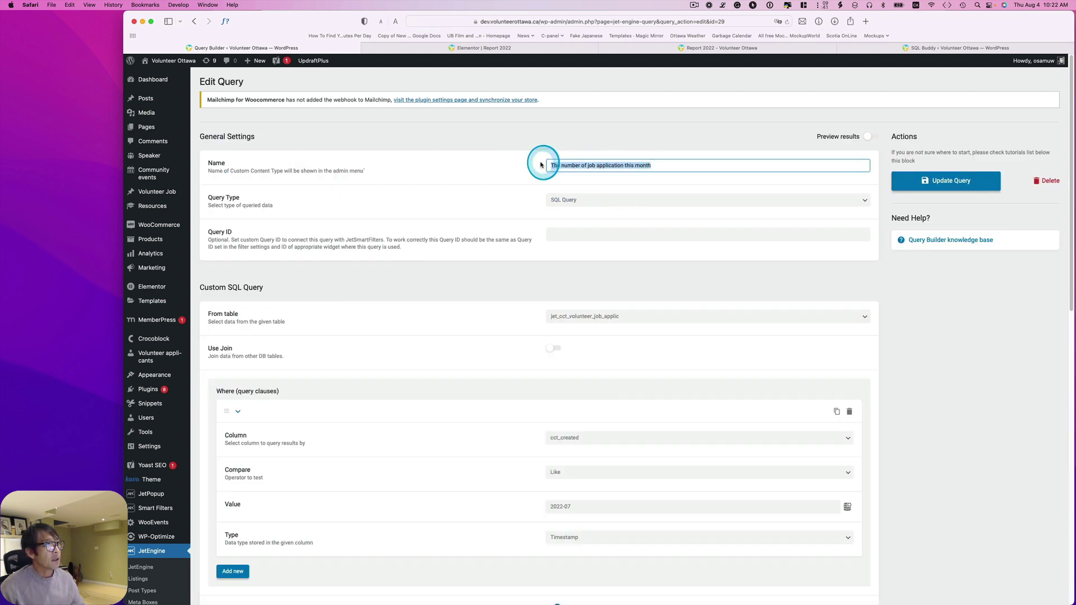
click(510, 206)
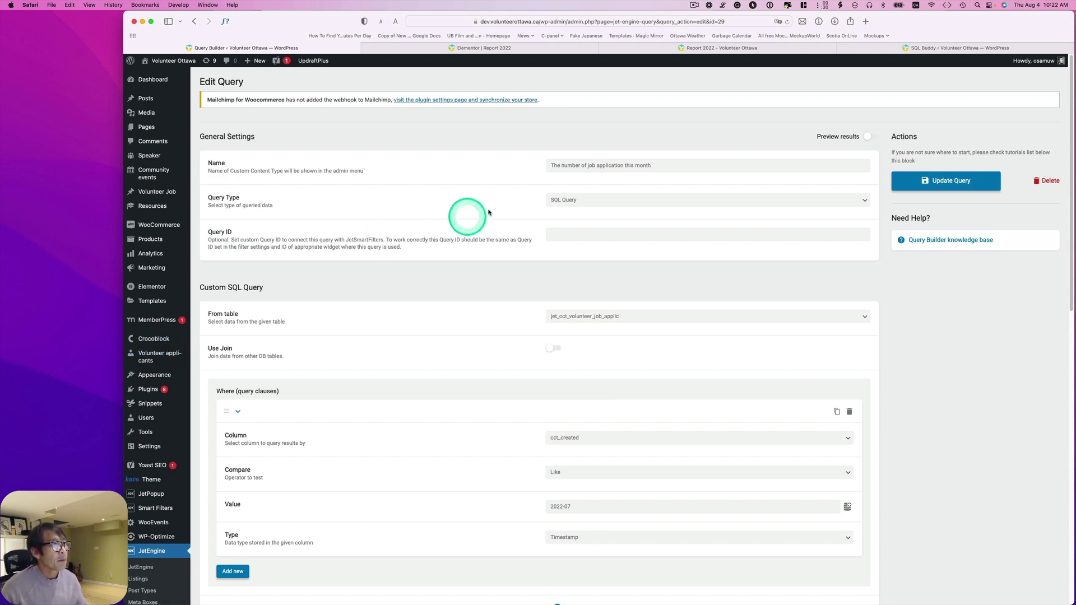
Try the Custom Content Type Query as the query's type, and switch it back to SQL Query.
click(564, 203)
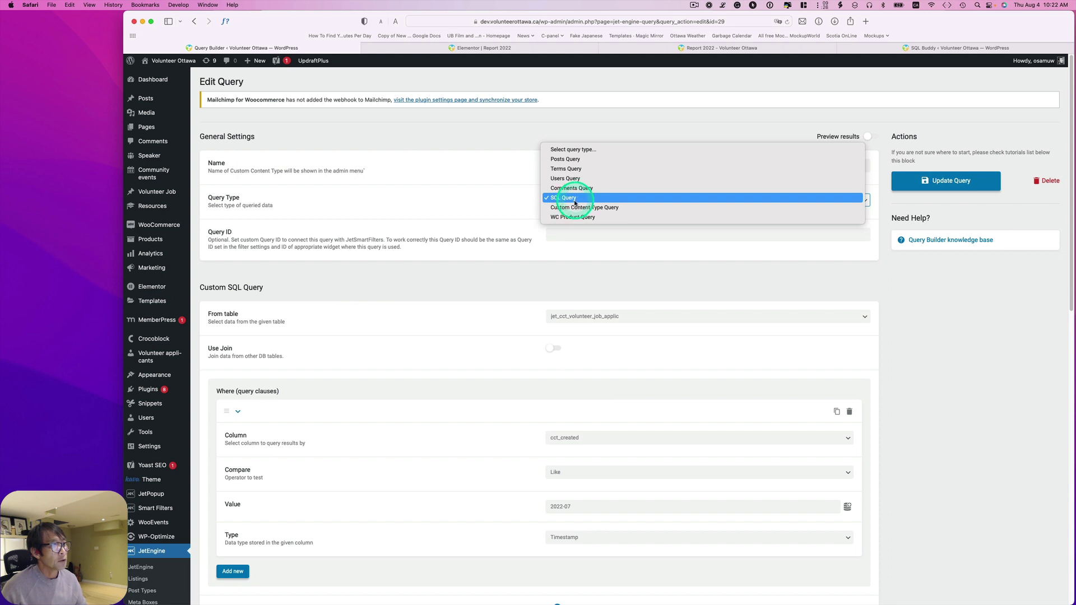
click(582, 207)
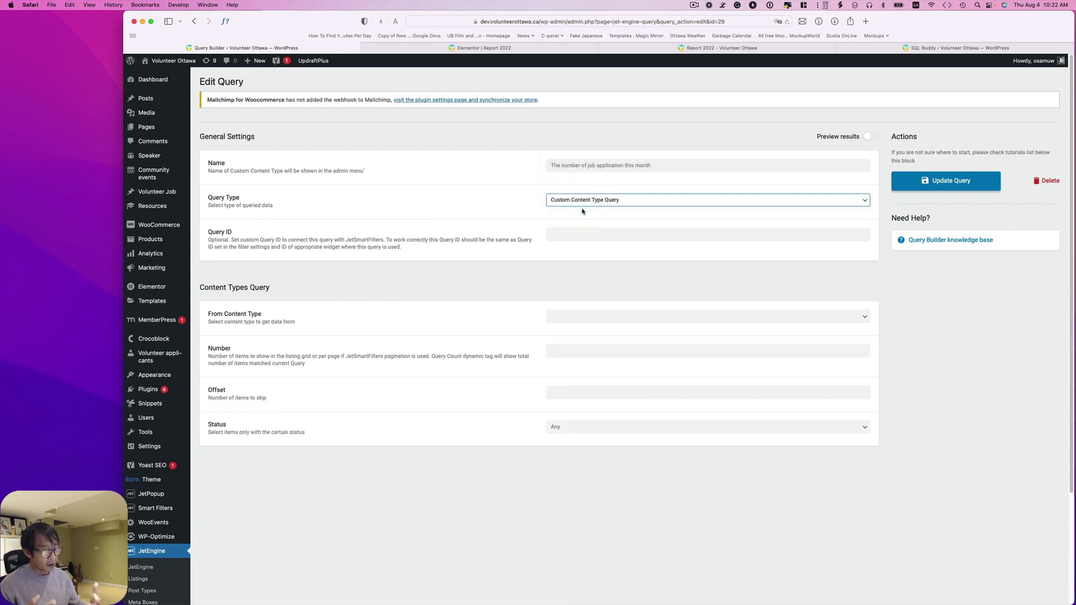
click(583, 204)
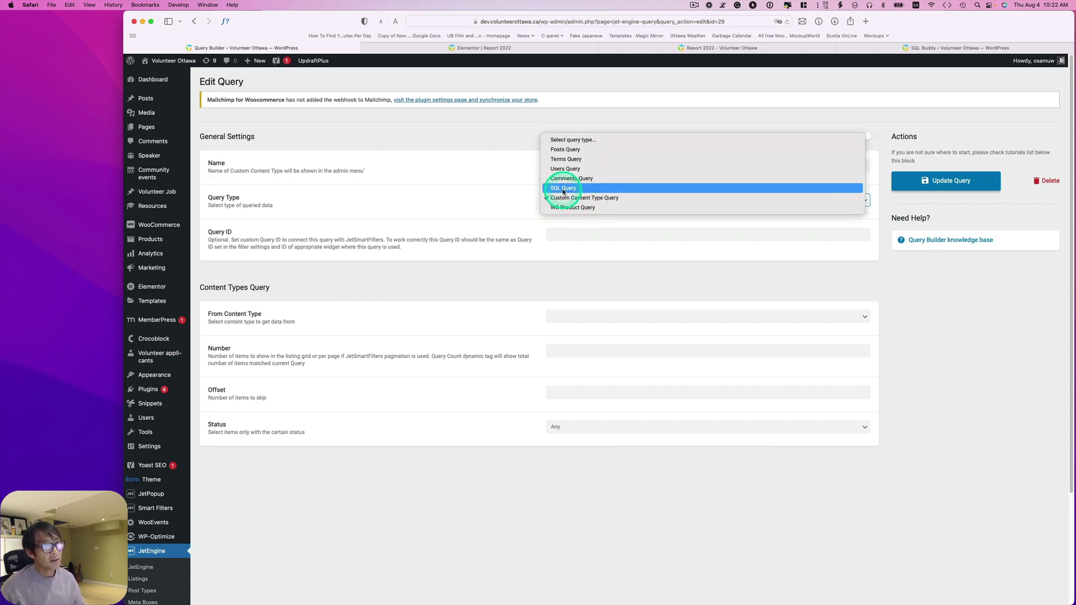
click(563, 188)
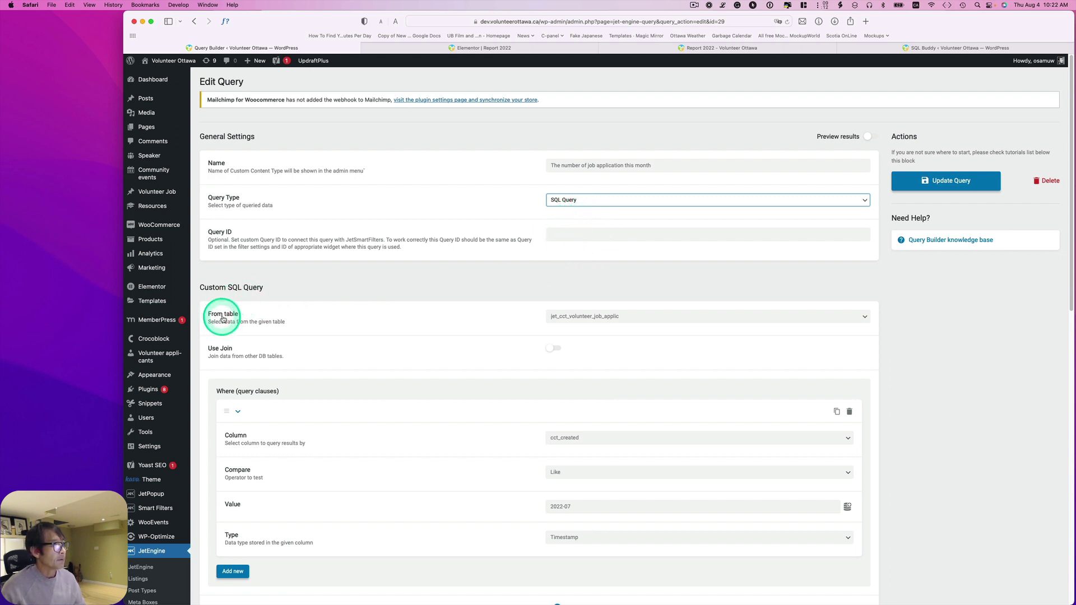
Check the query's source table jet_cct_volunteer_job_applic and examine the matching database table's columns in SQL Buddy.
click(580, 316)
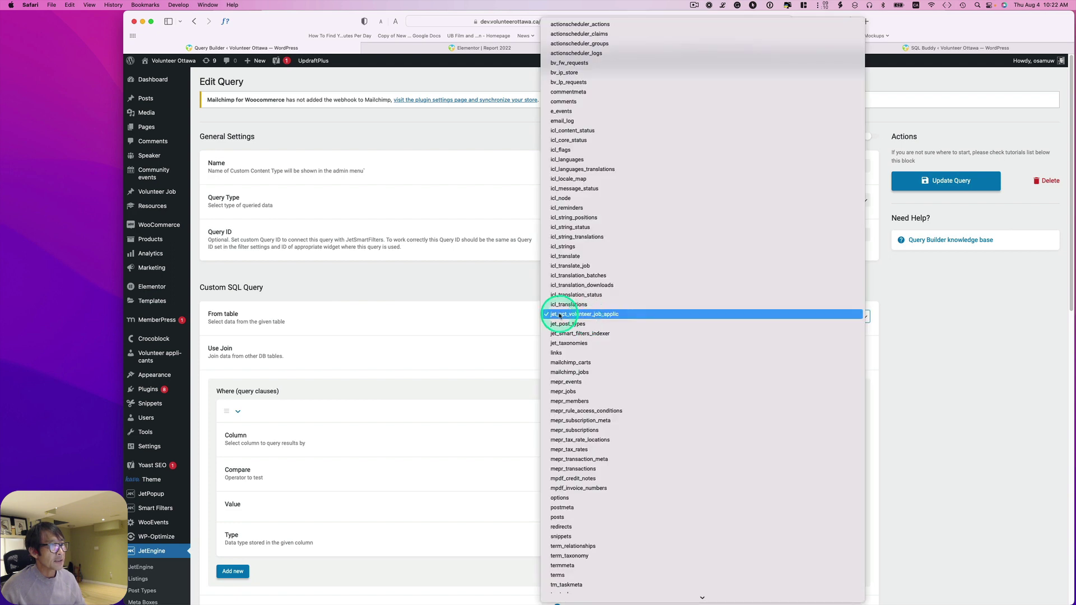
click(578, 315)
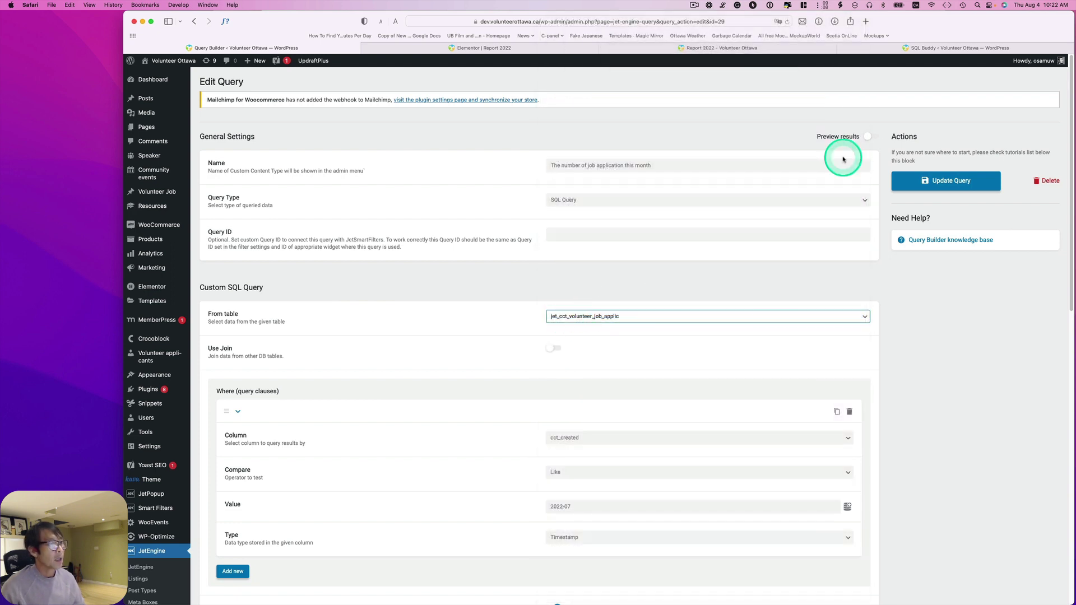
click(932, 48)
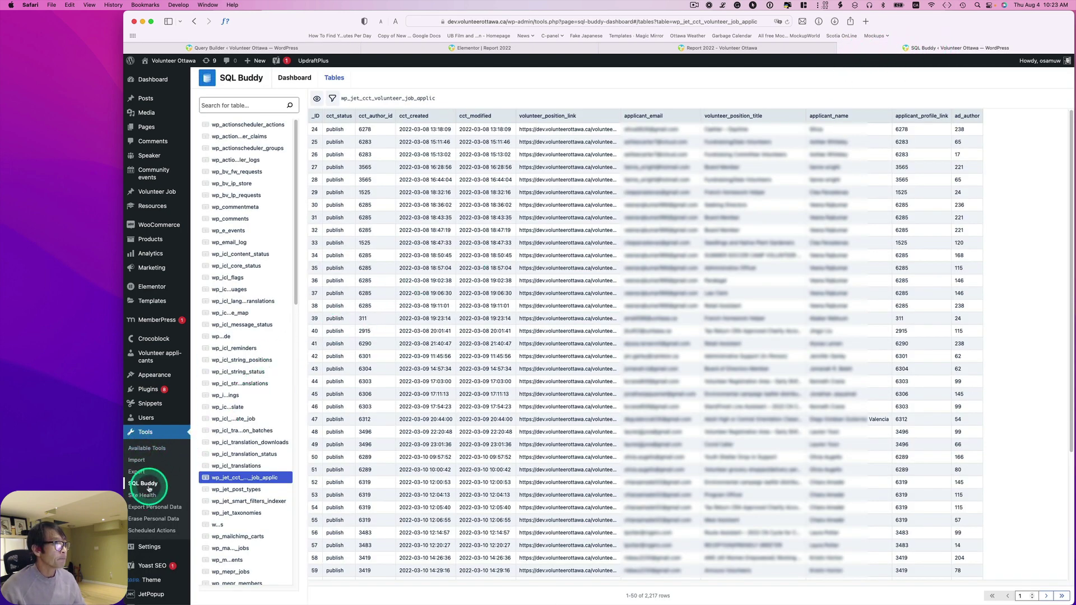
click(296, 79)
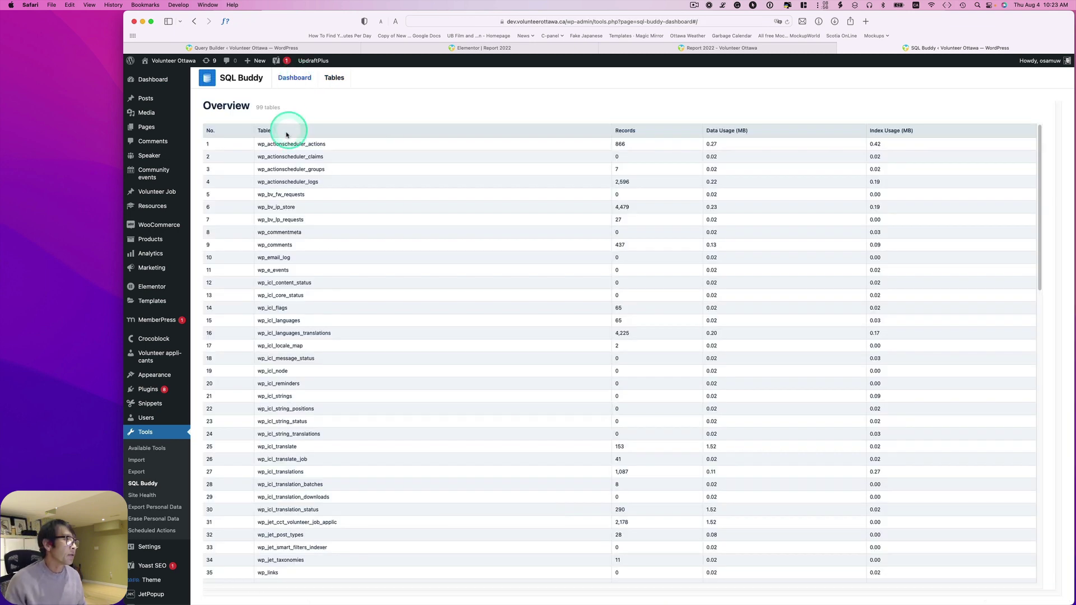
drag(285, 129, 325, 524)
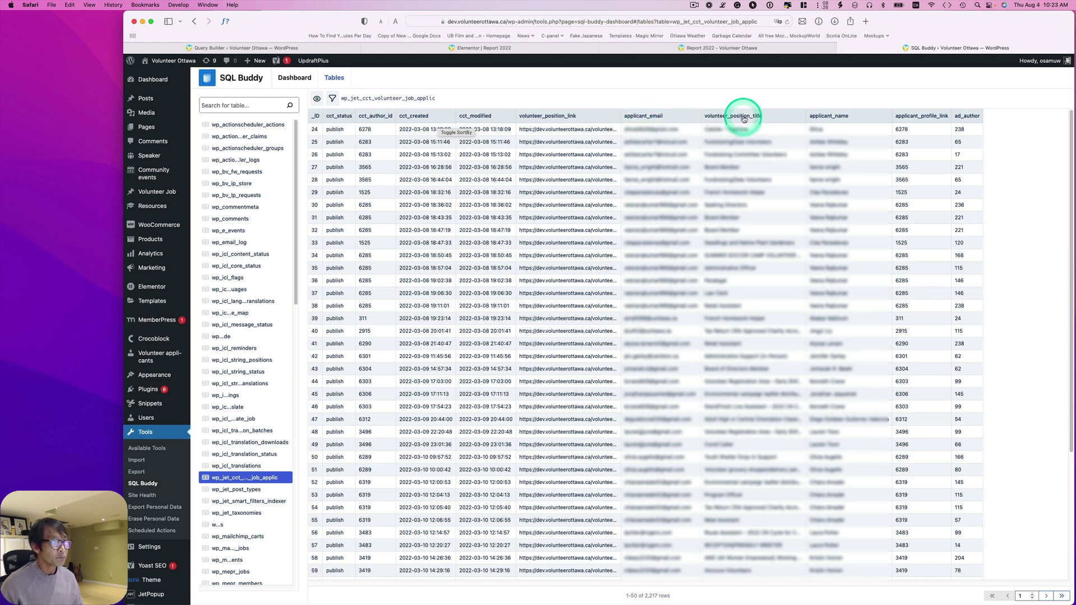
Return to the query and select jet_cct_volunteer_job_applic as its source table.
click(309, 56)
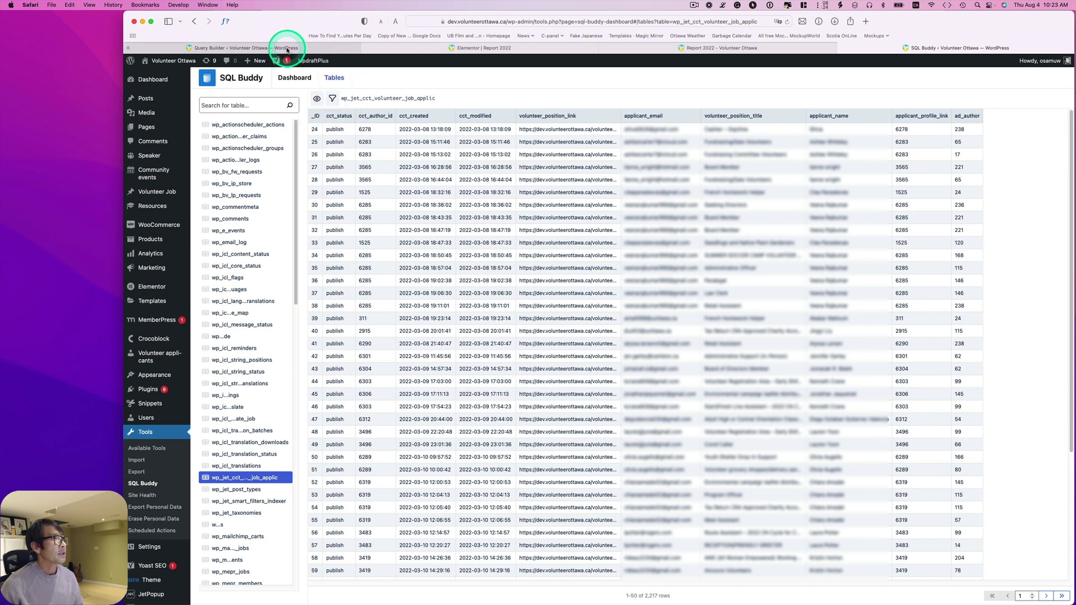
scroll(643, 326, down, 1)
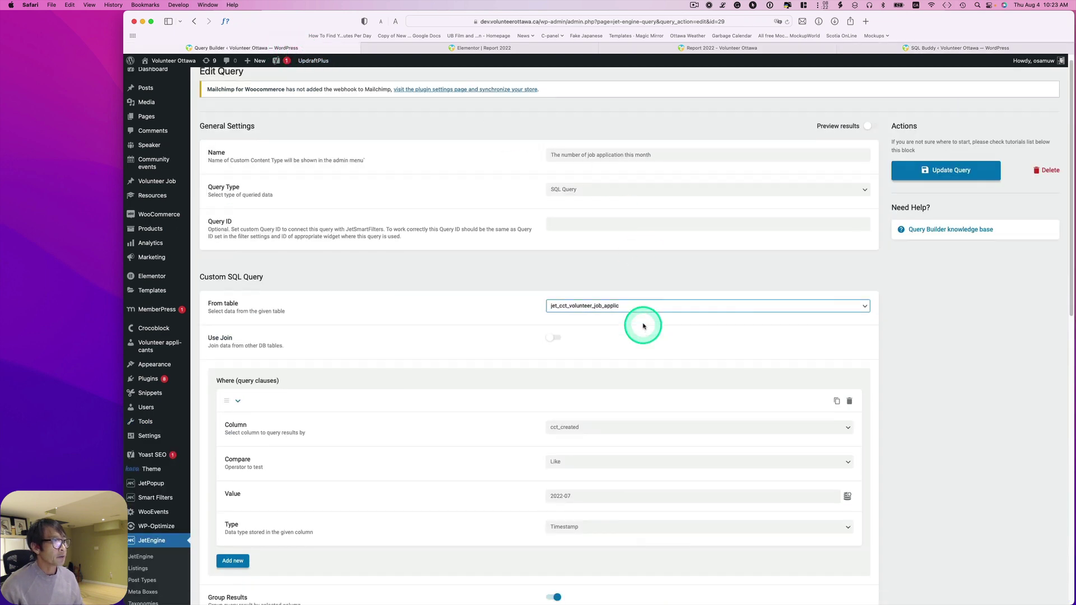
click(609, 305)
click(586, 306)
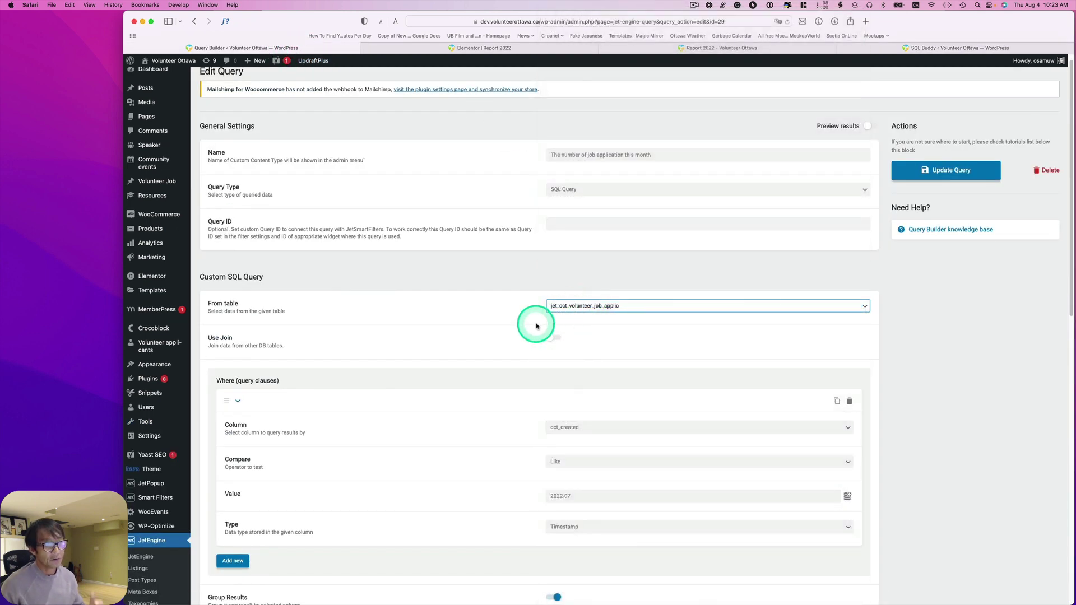
Review the query's where clause on cct_created and group its results by volunteer_position_title.
scroll(657, 368, down, 1)
scroll(657, 368, down, 5)
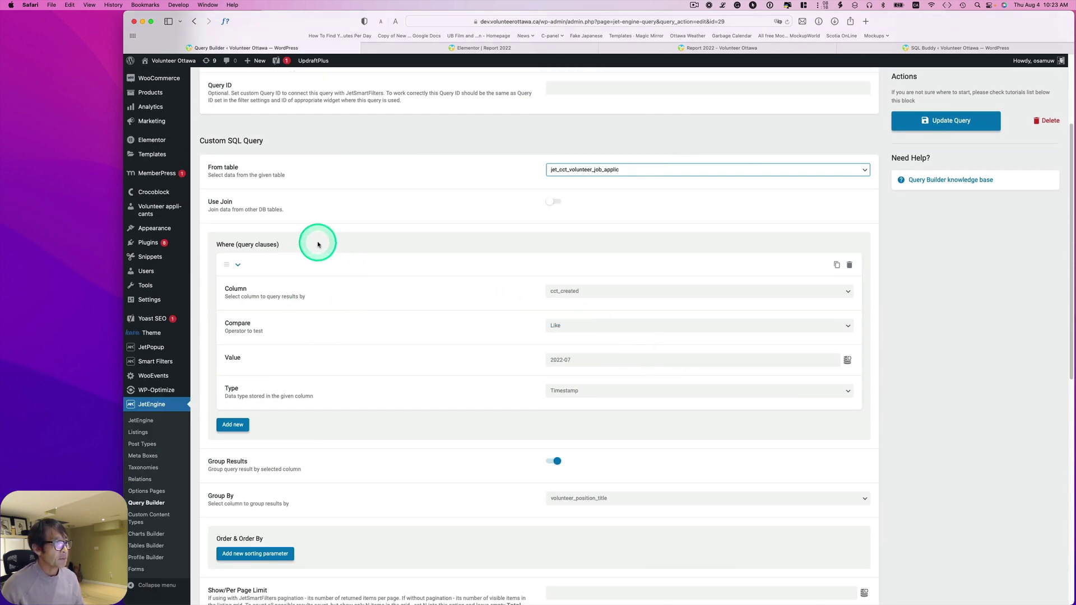
scroll(324, 245, down, 2)
scroll(336, 254, down, 6)
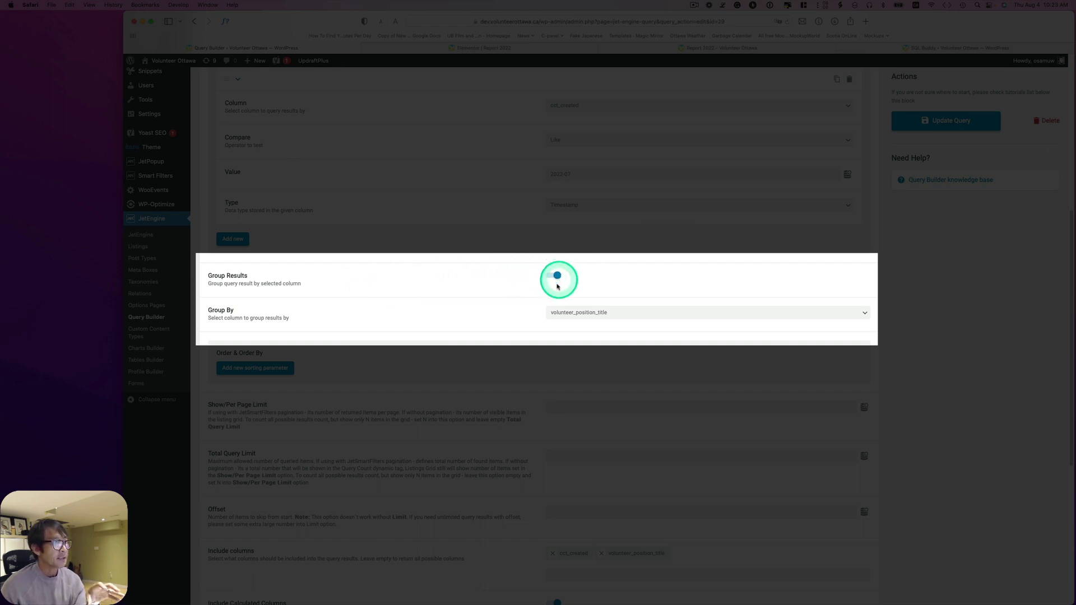
click(598, 314)
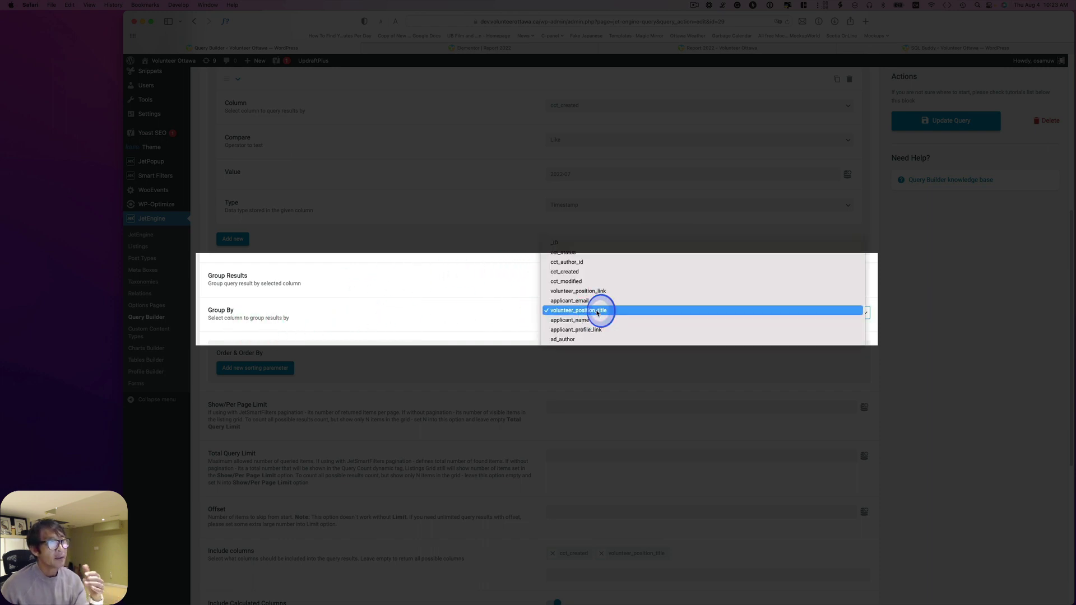
click(597, 311)
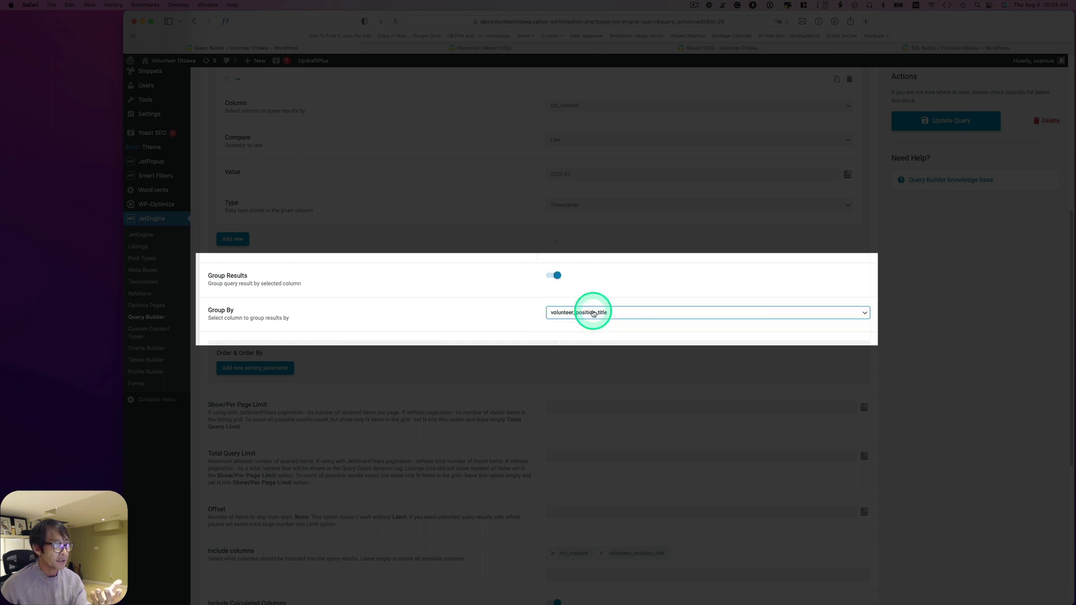
Check the query's included columns against the columns of the job application table in SQL Buddy.
scroll(524, 312, down, 3)
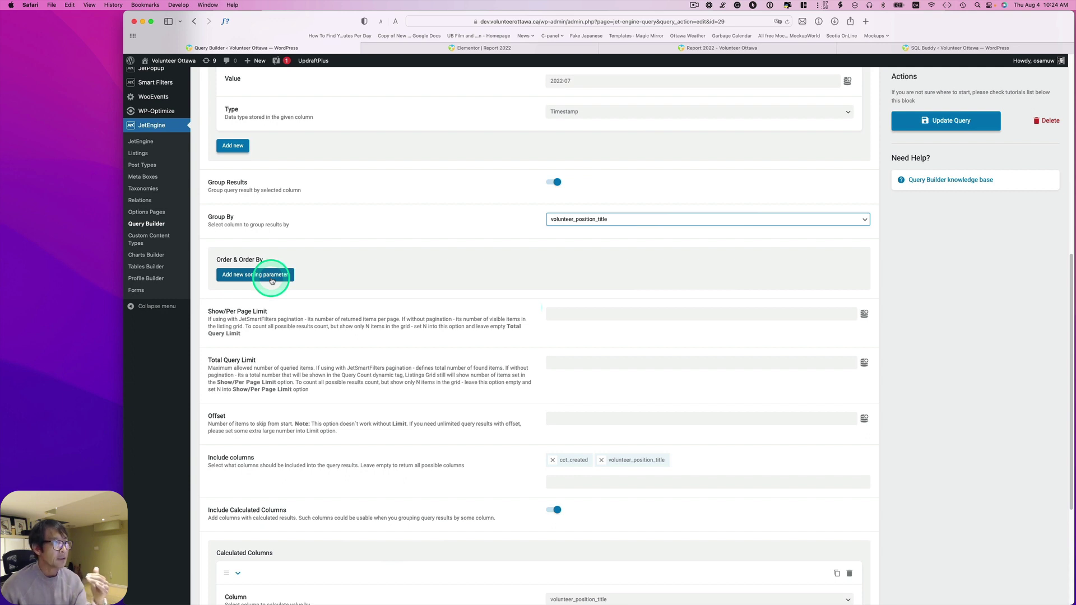
scroll(653, 322, down, 1)
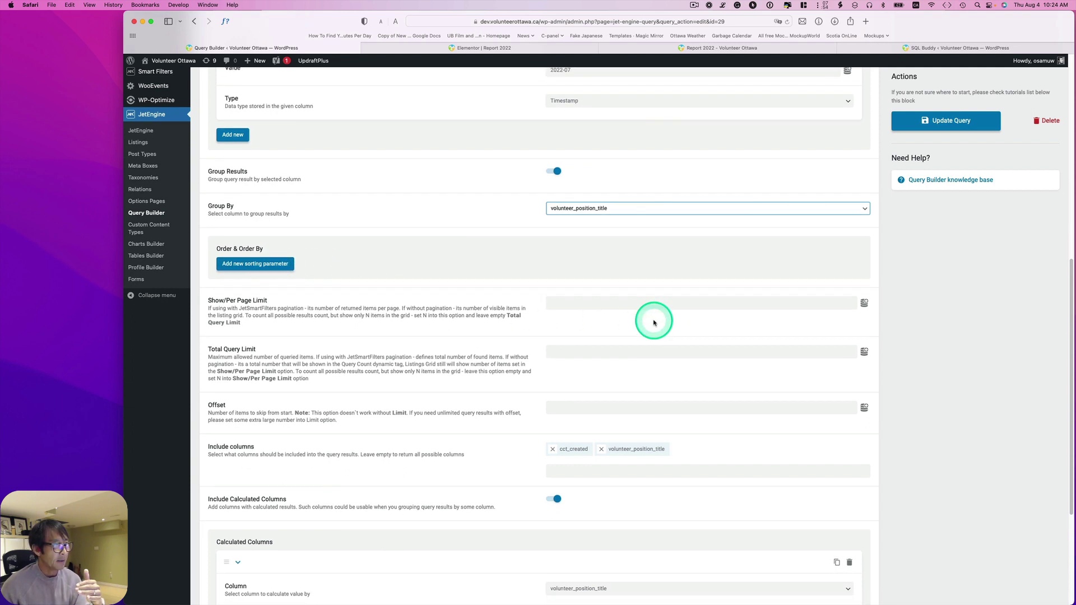
scroll(653, 322, down, 5)
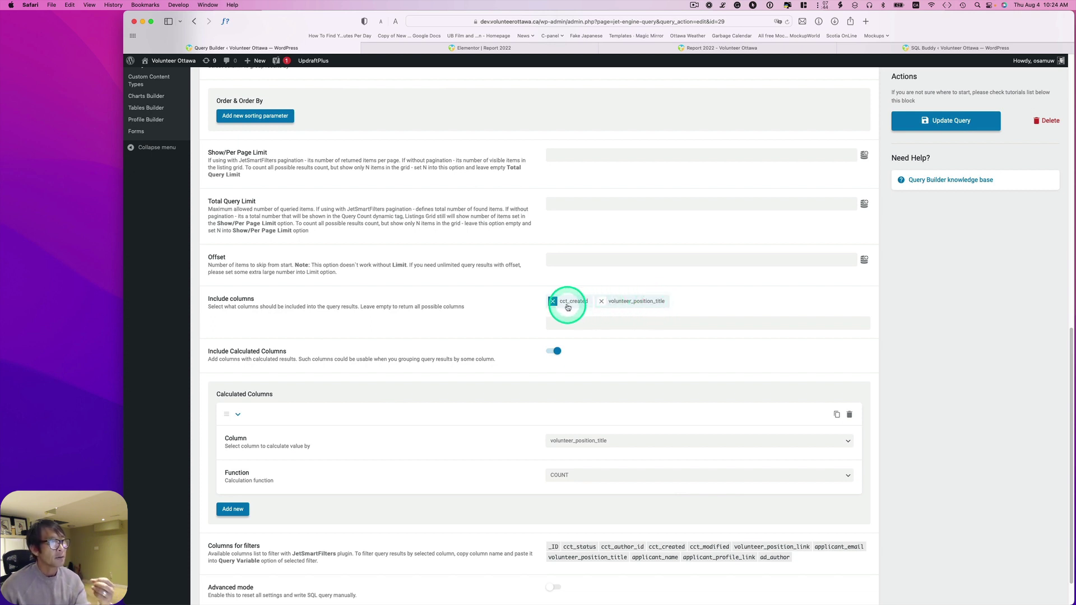
click(914, 48)
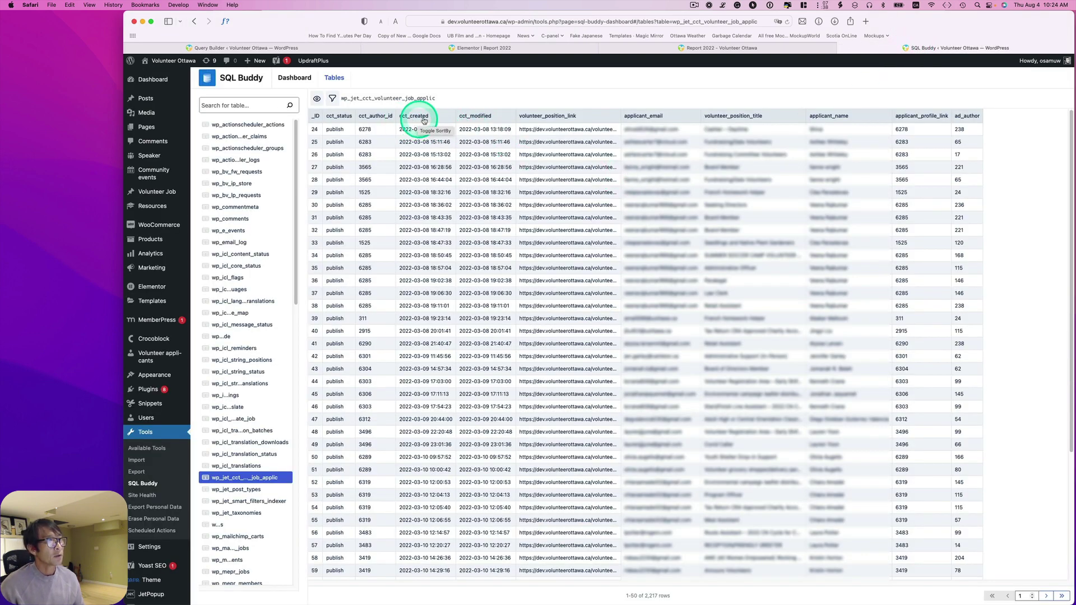
click(314, 48)
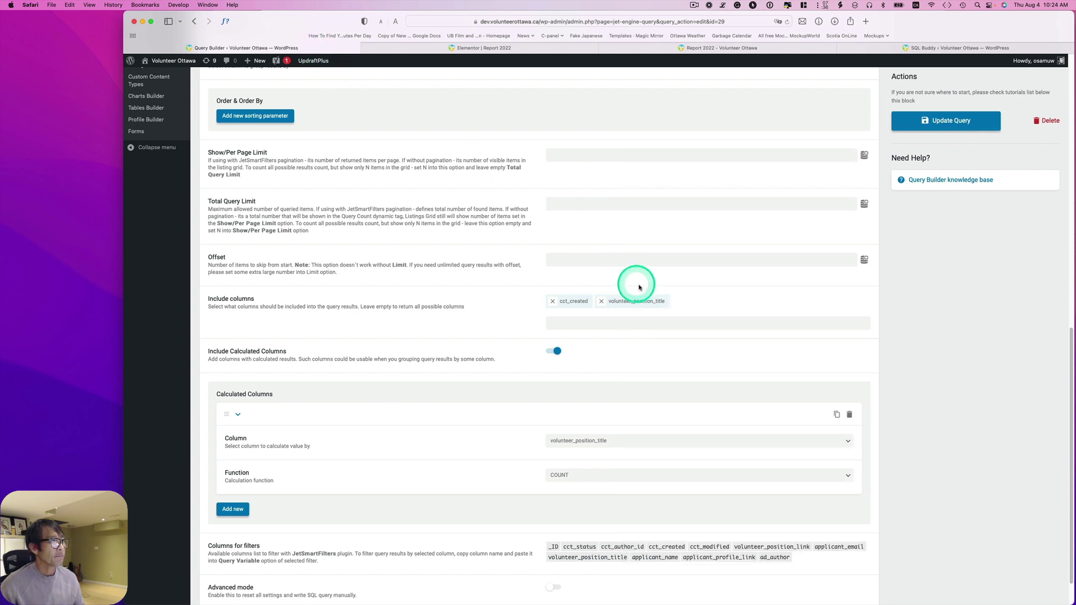
Select volunteer_position_title as the calculated column's source and review its calculation function.
scroll(618, 327, down, 2)
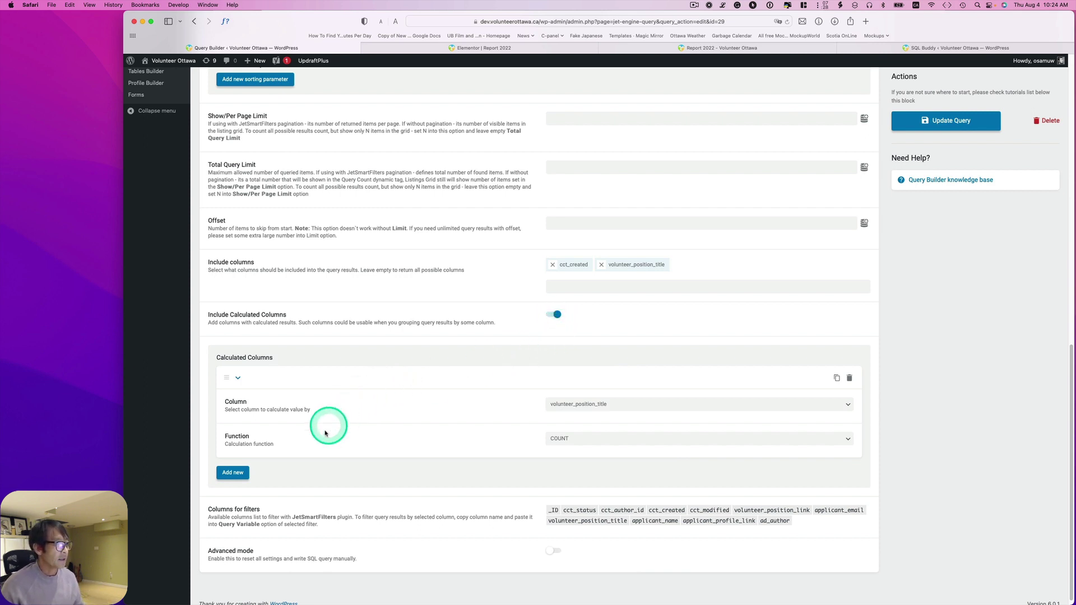
click(564, 408)
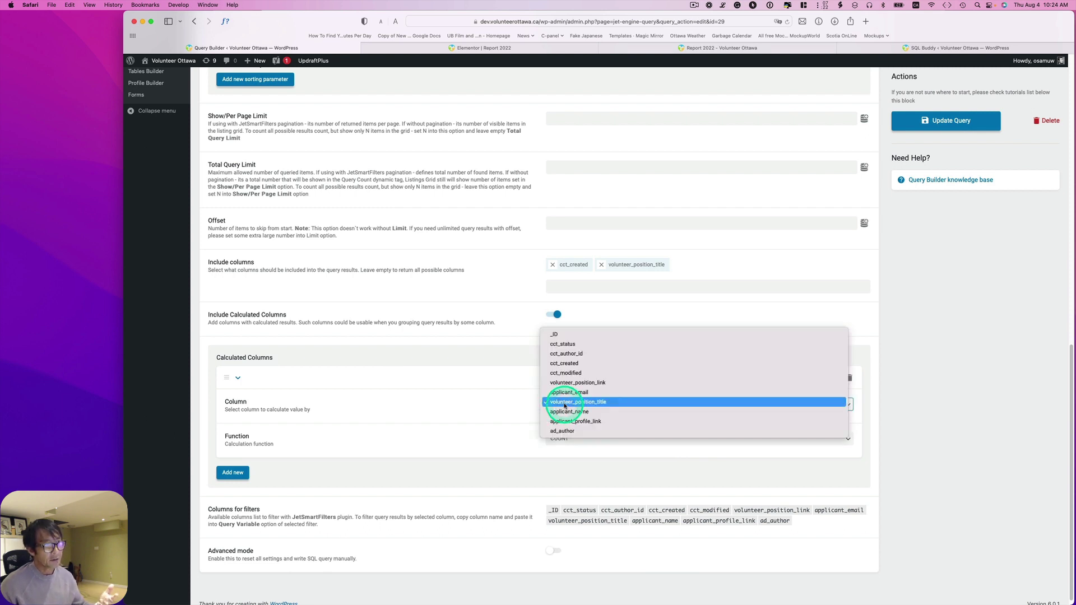
click(564, 403)
scroll(552, 426, down, 1)
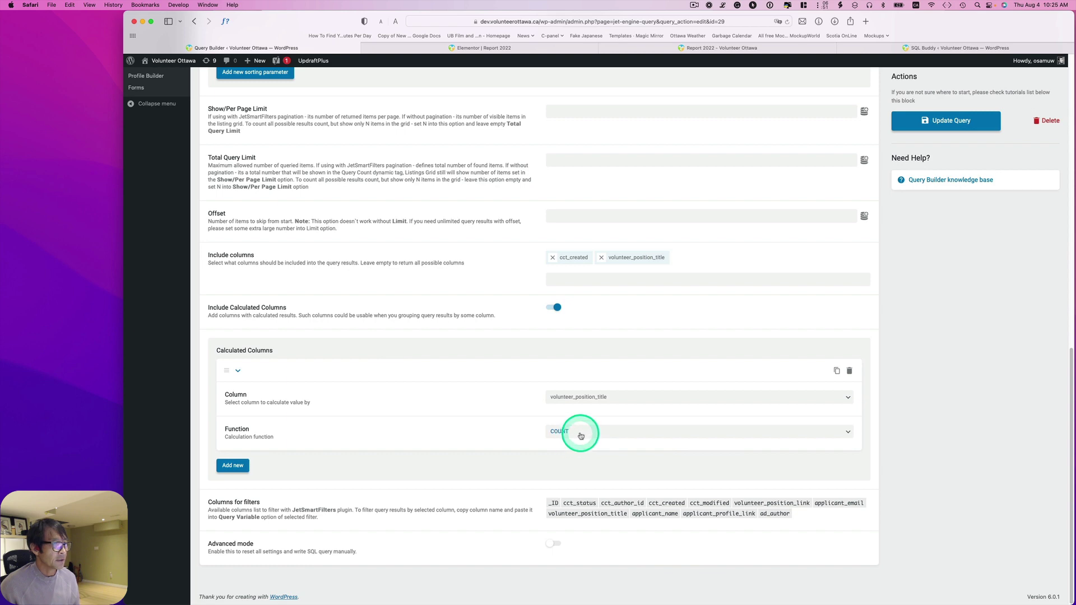
scroll(580, 440, up, 8)
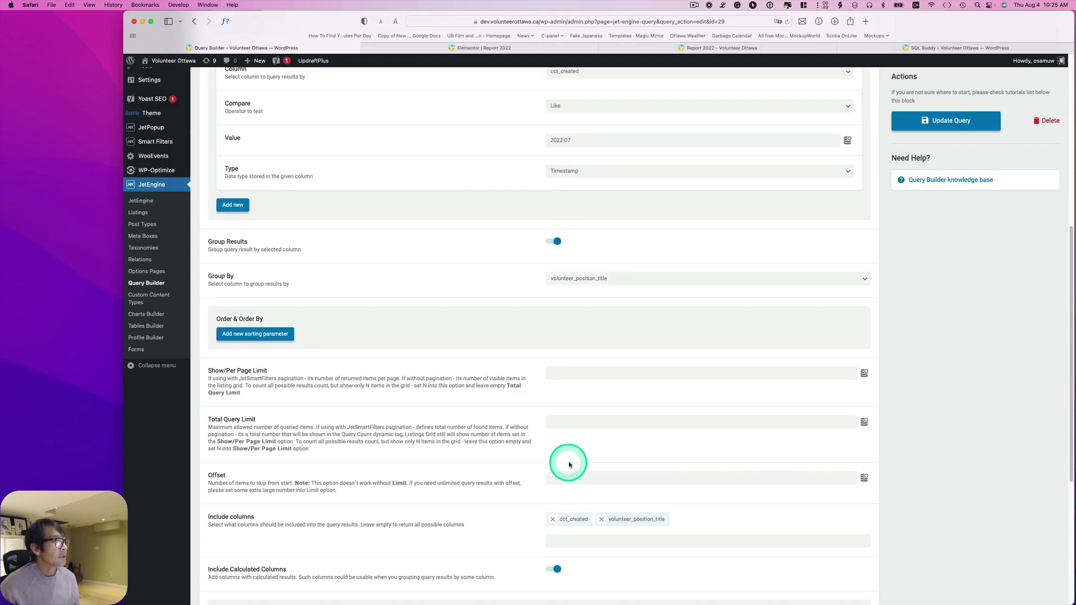
Select cct_created as the where clause's column and Like as its comparison operator.
scroll(569, 465, up, 6)
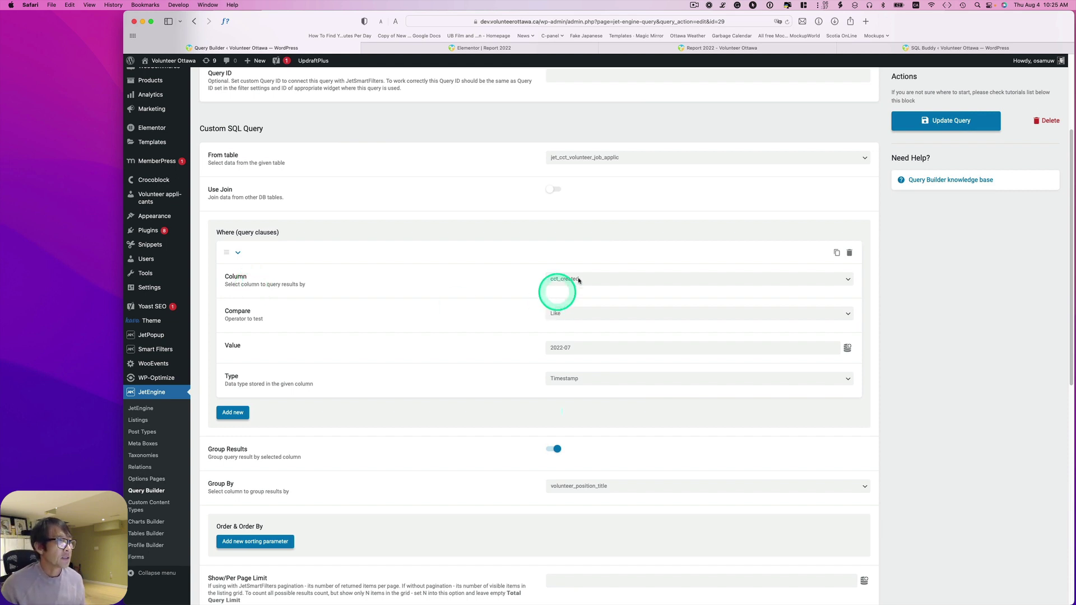
click(552, 284)
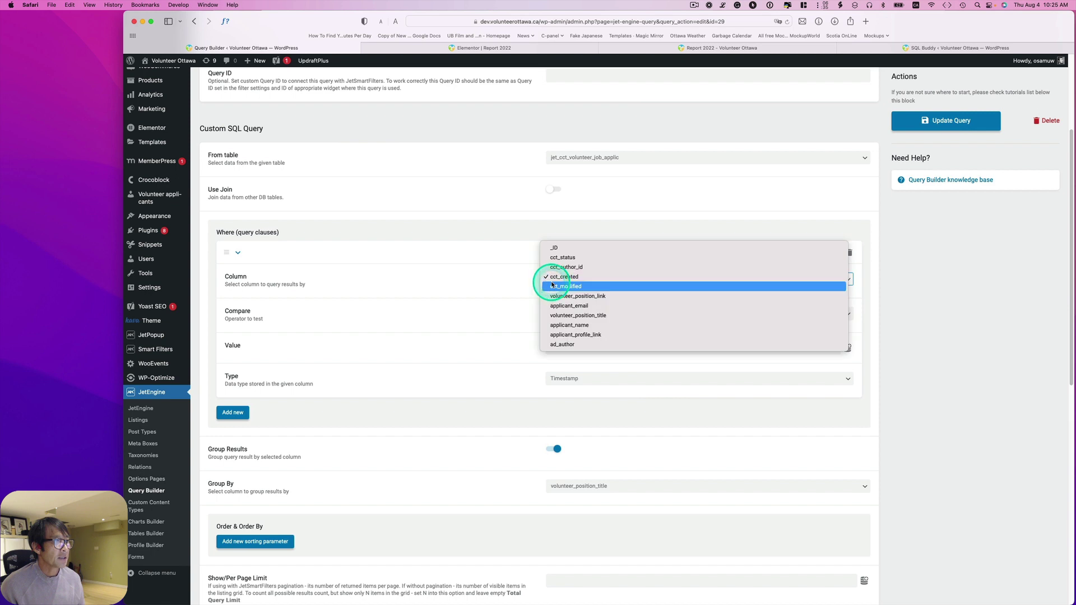
click(555, 277)
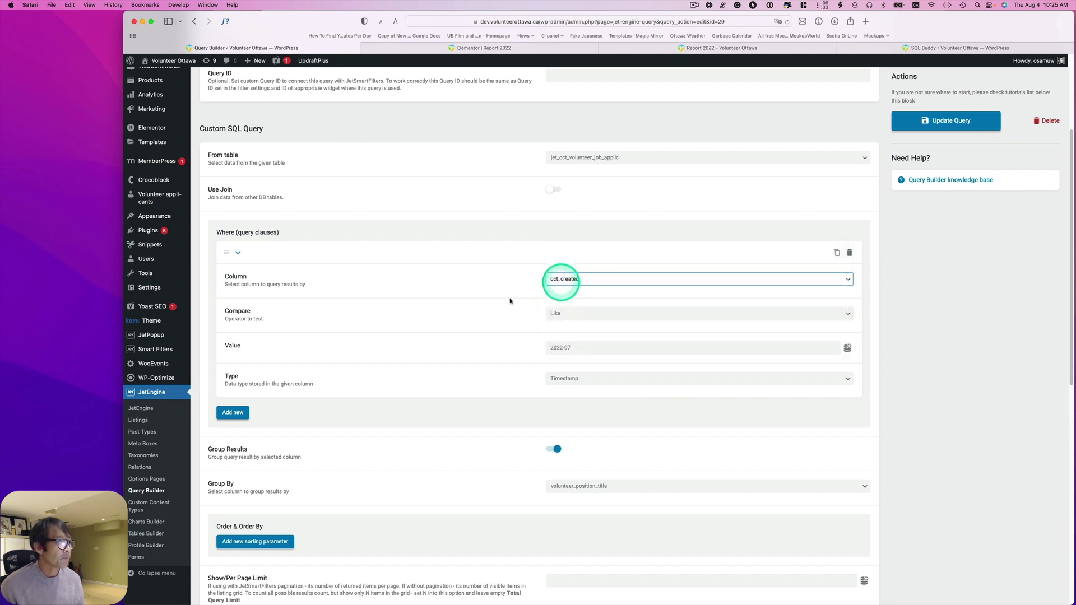
click(573, 321)
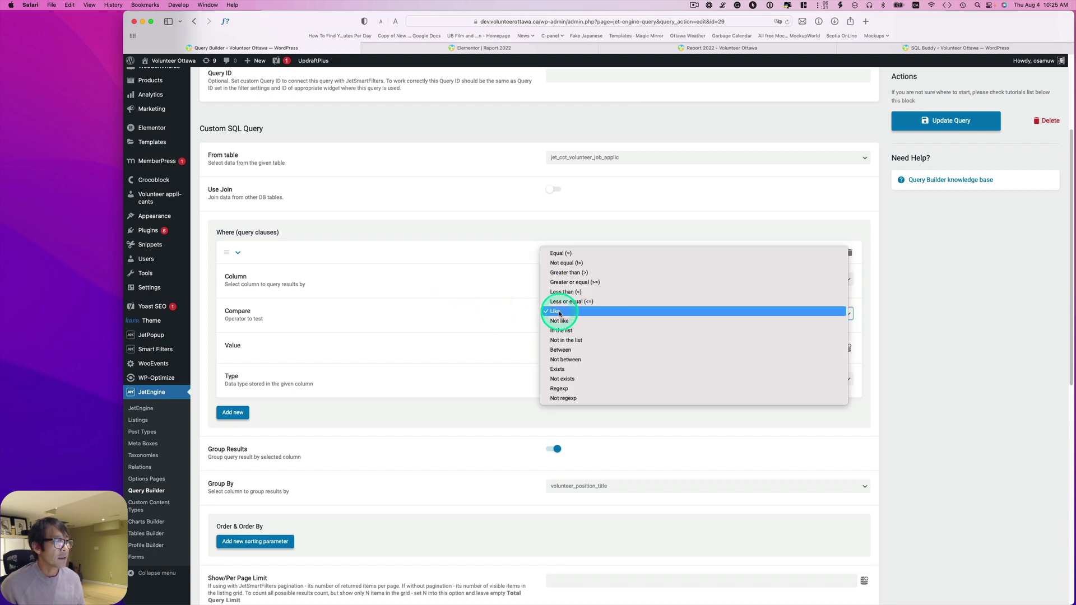
click(558, 312)
Examine the cct_created dates in SQL Buddy's job application table, through to its last page.
click(923, 49)
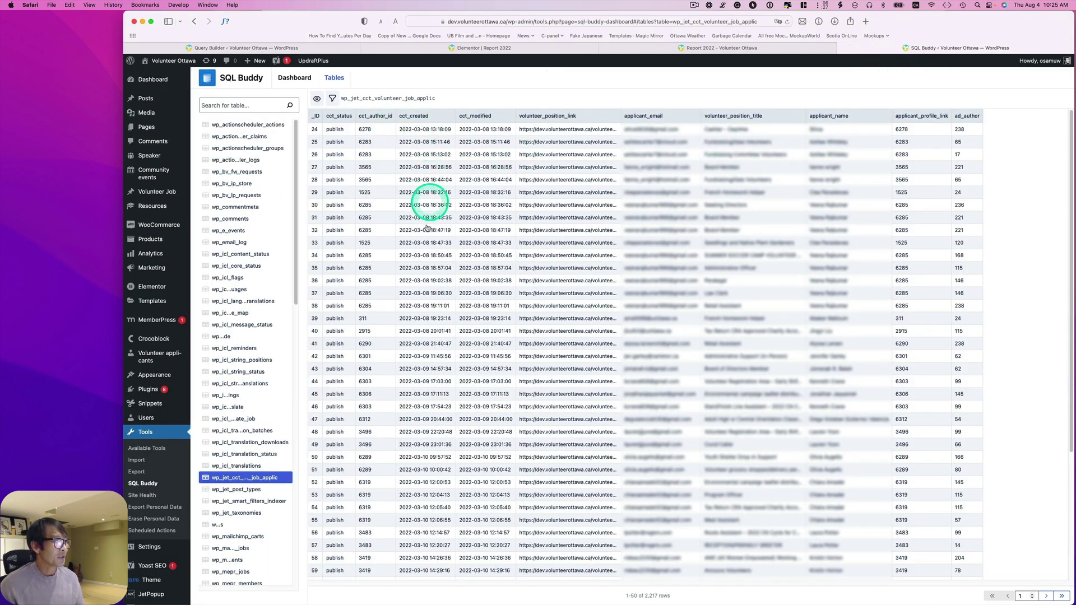
scroll(440, 363, down, 5)
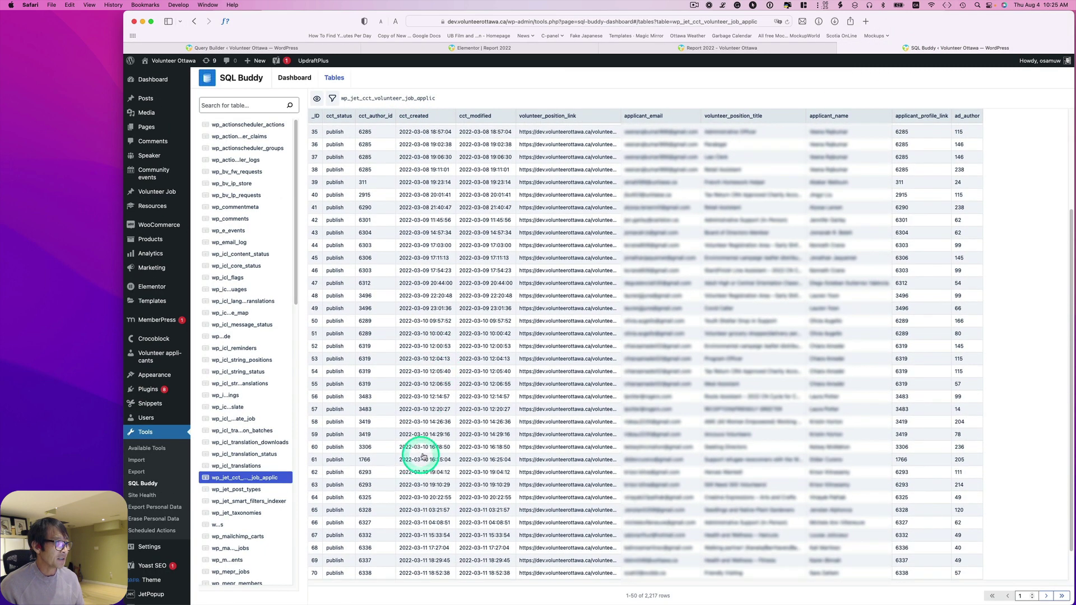
scroll(423, 457, down, 2)
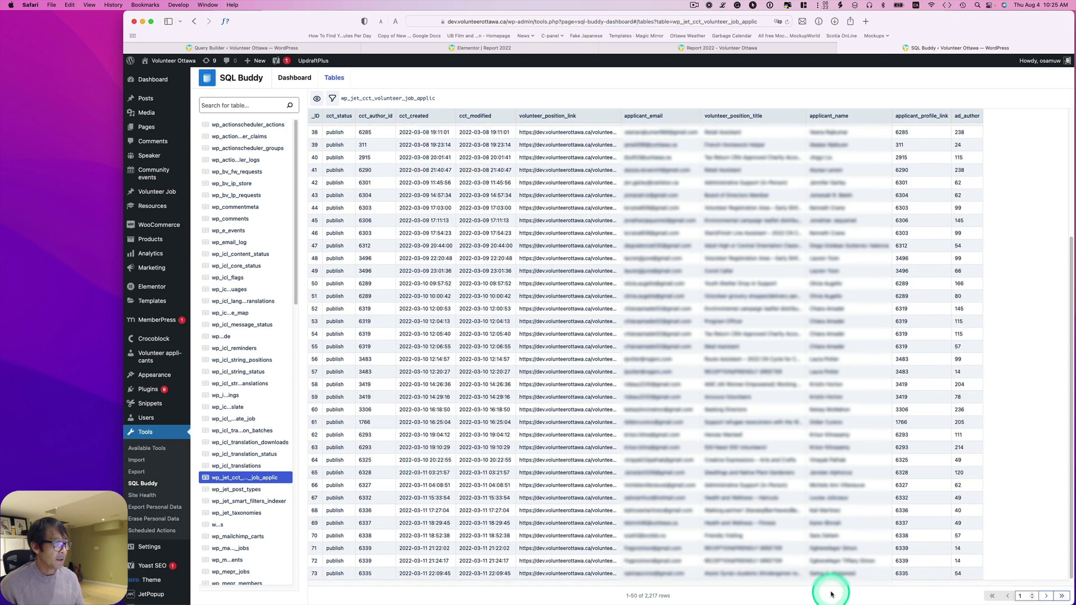
click(1060, 596)
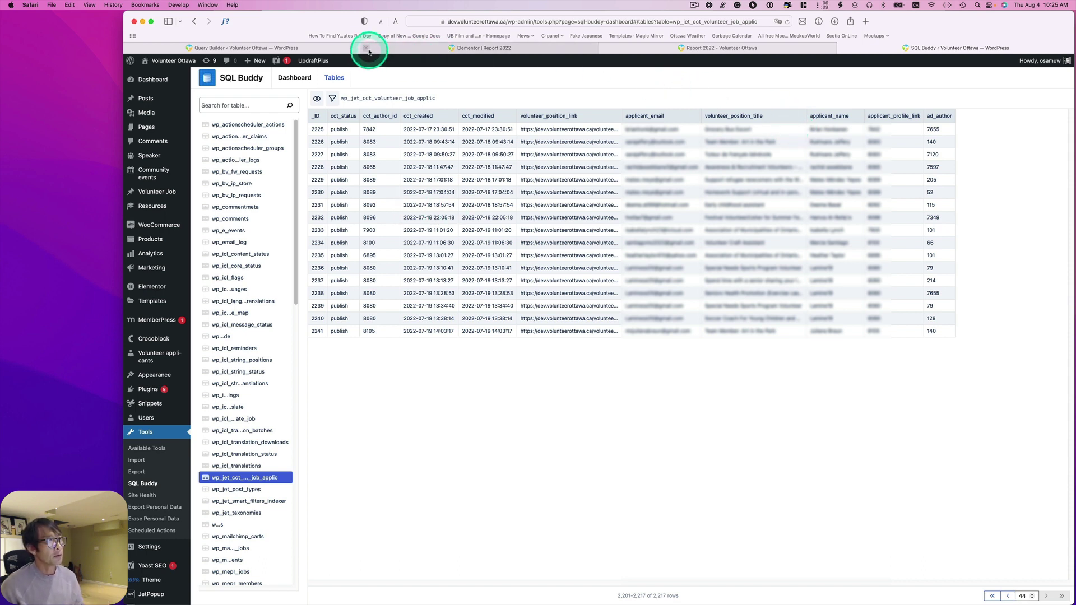
Return to the query, check the where clause's 2022-07 value and select Timestamp as its data type.
mouse_move(368, 51)
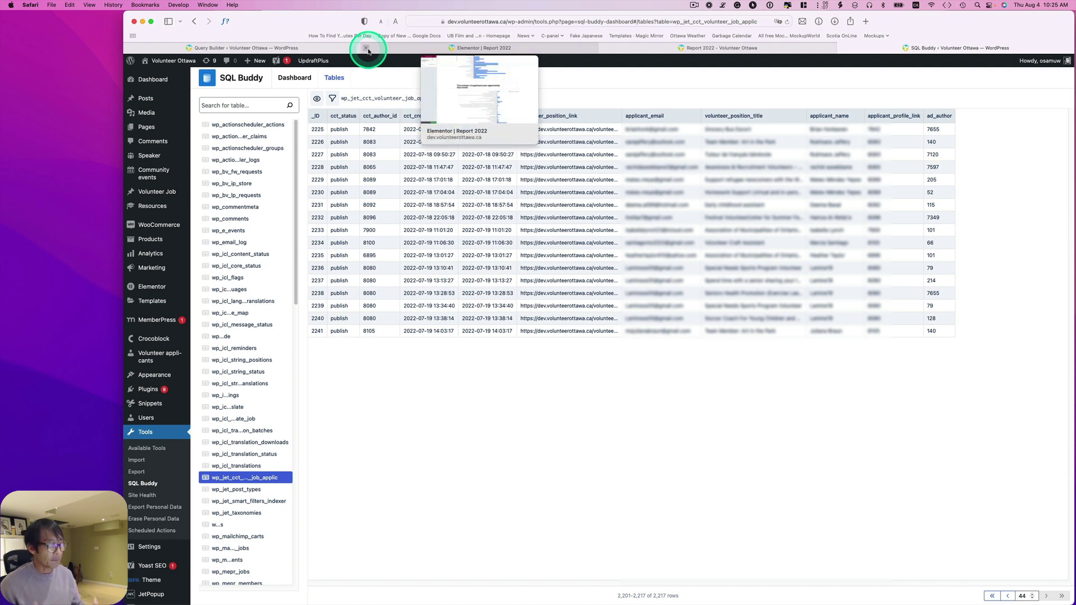
click(332, 48)
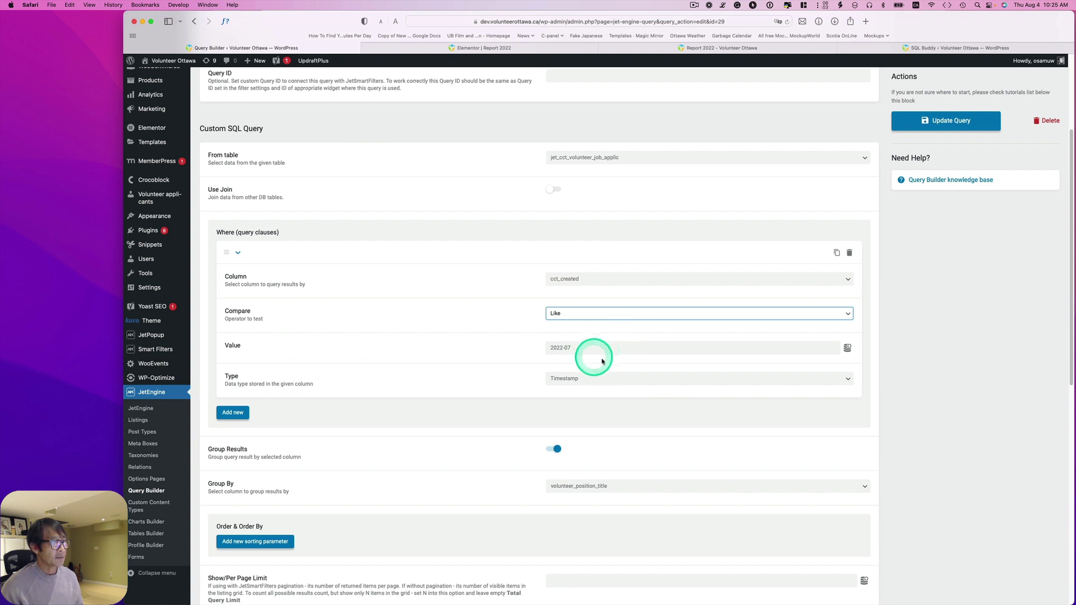
click(586, 348)
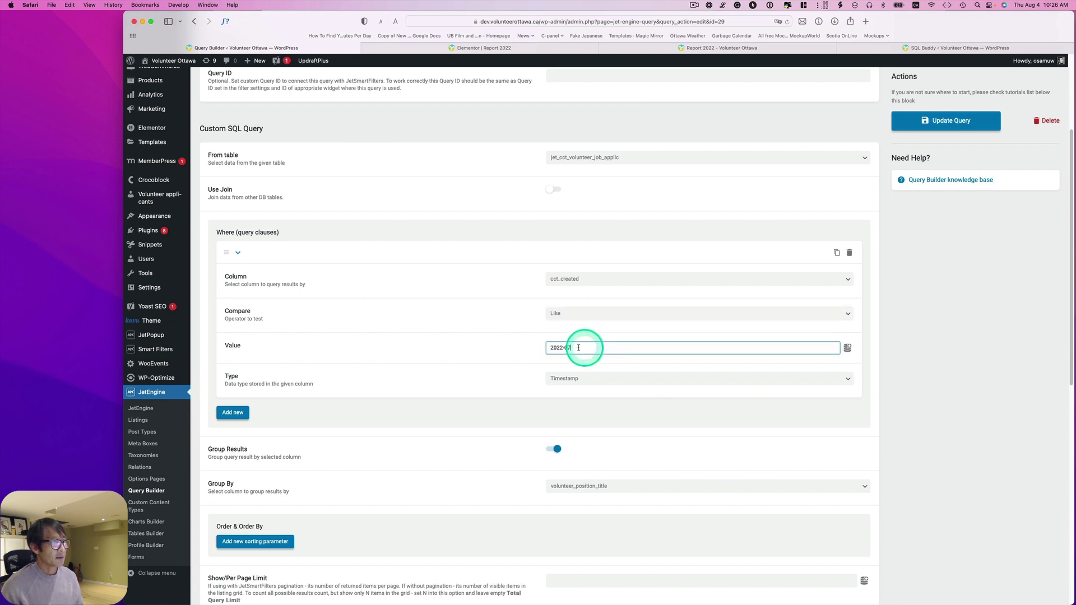
click(581, 380)
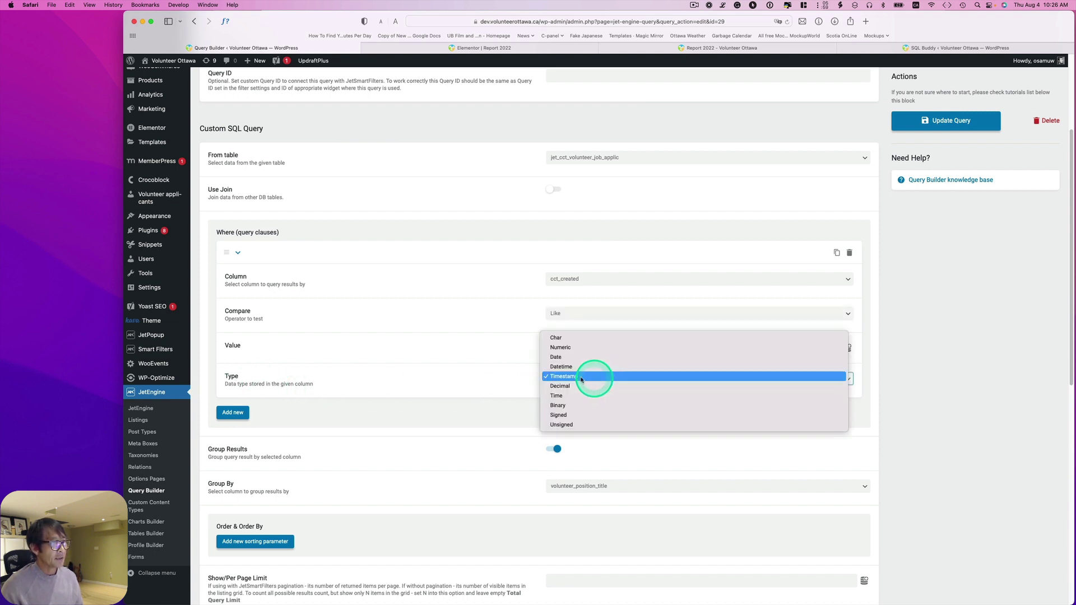
click(589, 377)
Turn on the query's results preview and examine the creation date and application count returned for each position title.
scroll(952, 336, up, 5)
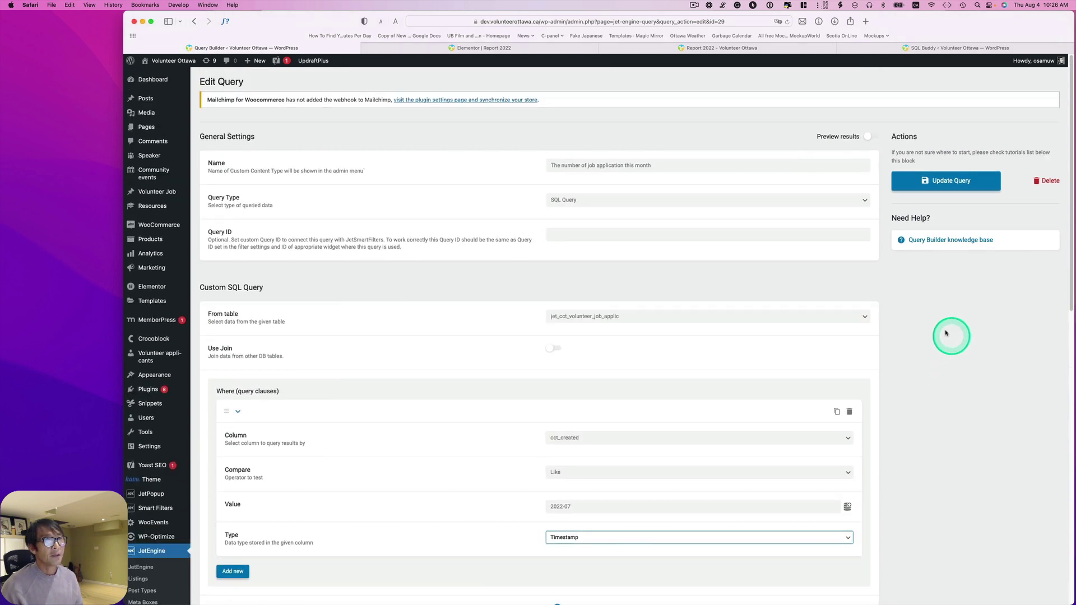
click(869, 138)
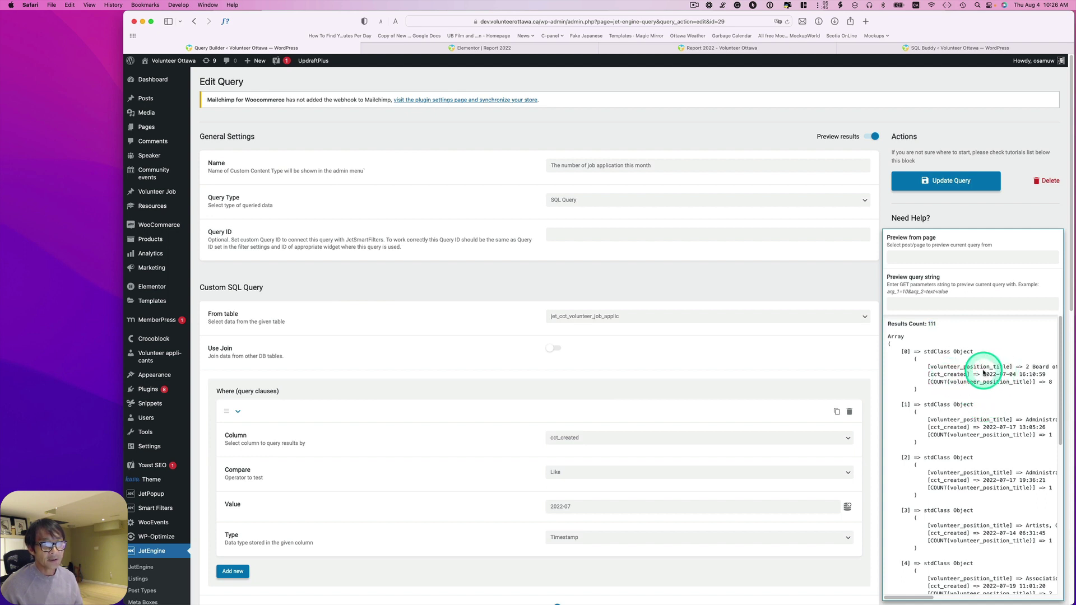
scroll(1044, 368, down, 1)
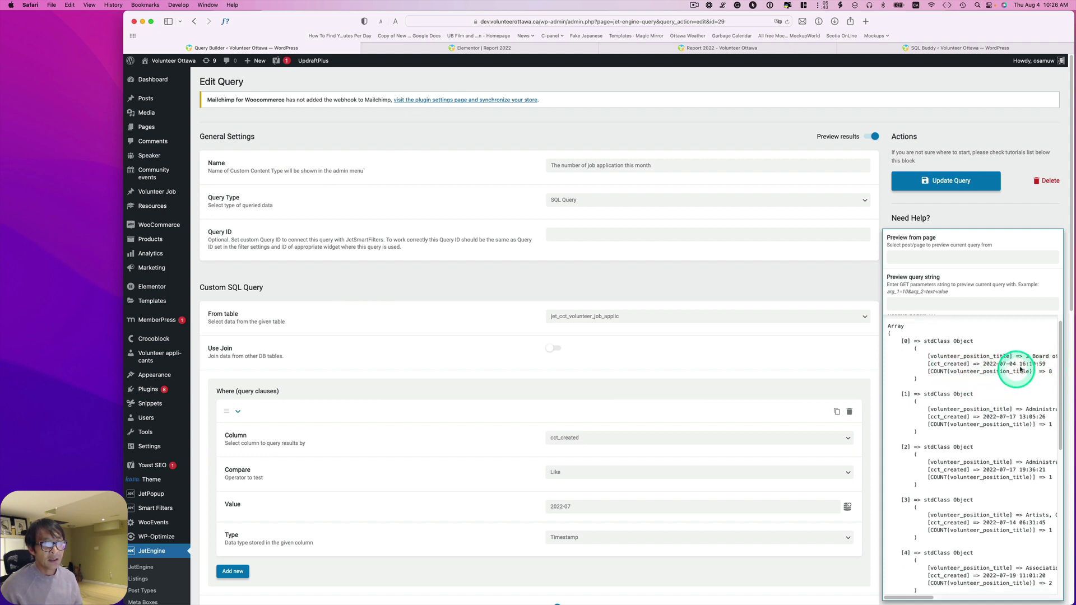
scroll(1027, 361, right, 2)
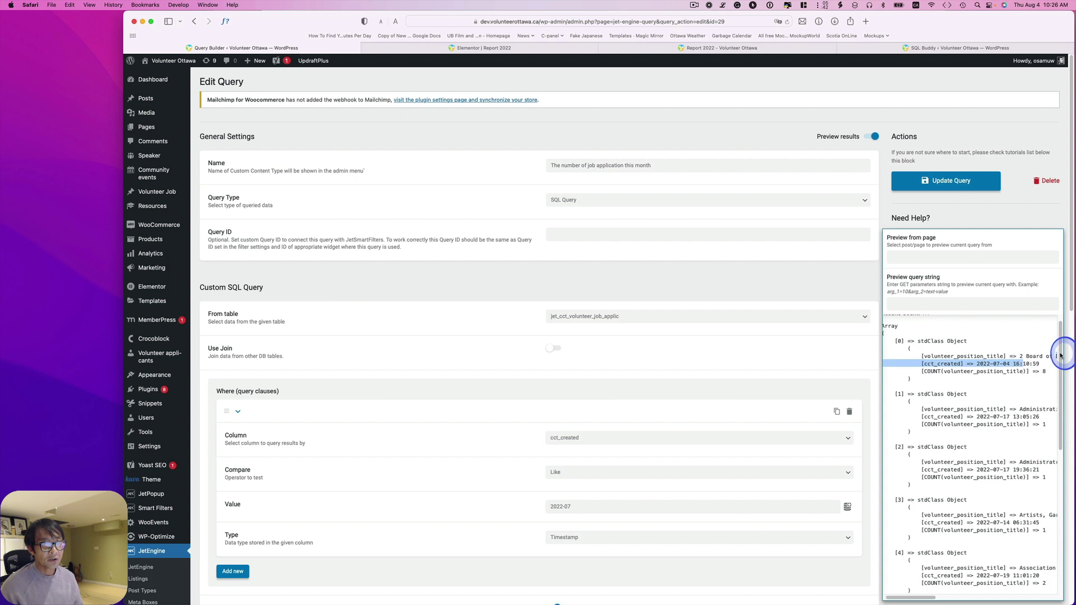
double_click(1034, 371)
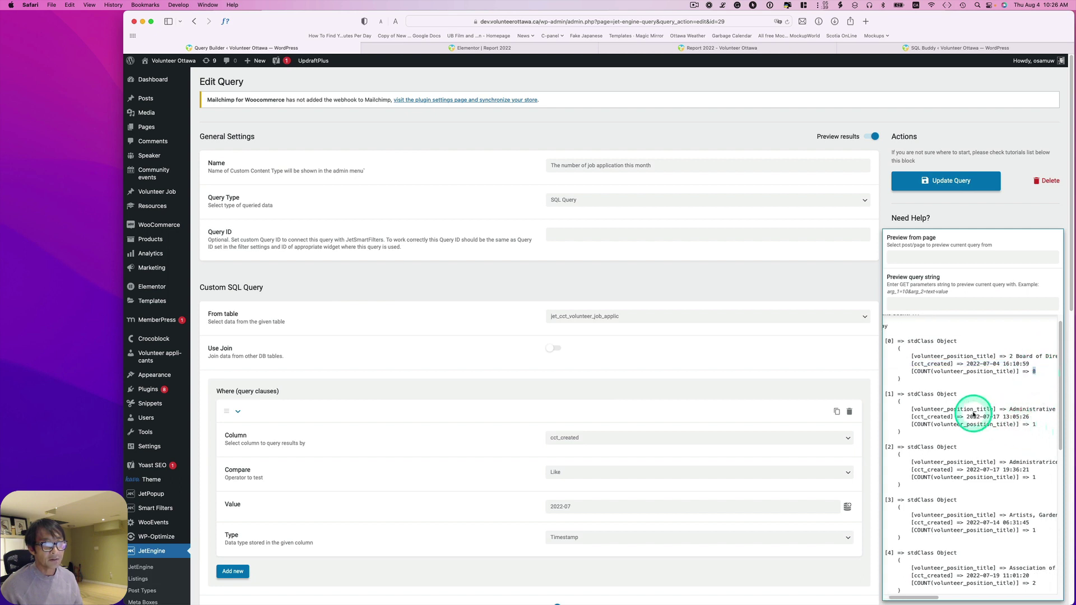
scroll(1036, 443, down, 10)
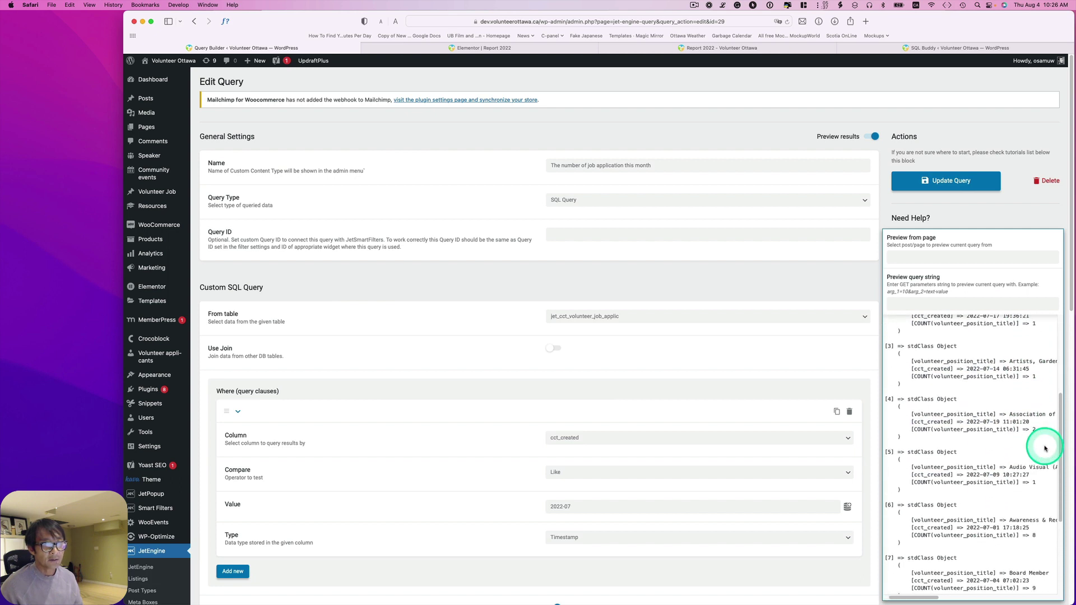
scroll(1044, 448, down, 5)
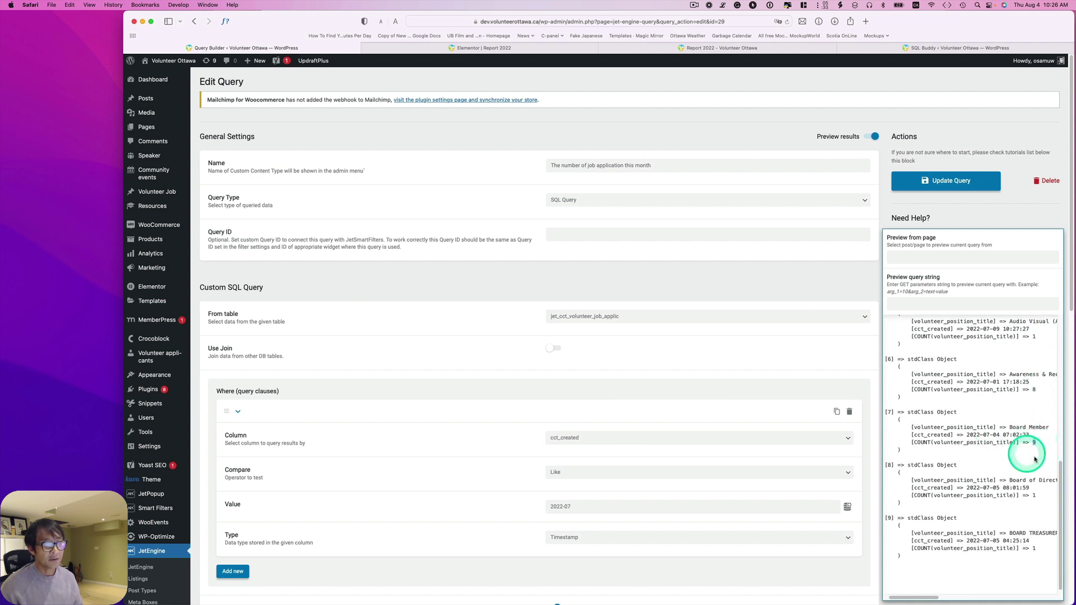
scroll(924, 458, up, 11)
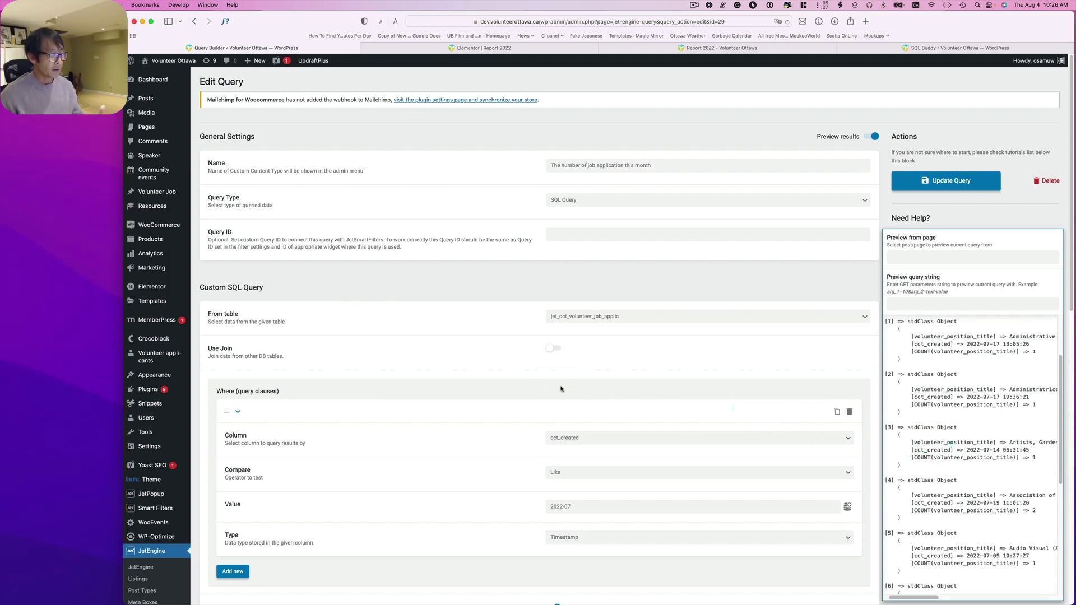
Open the Monthly job application chart for editing in Charts Builder.
scroll(174, 482, down, 5)
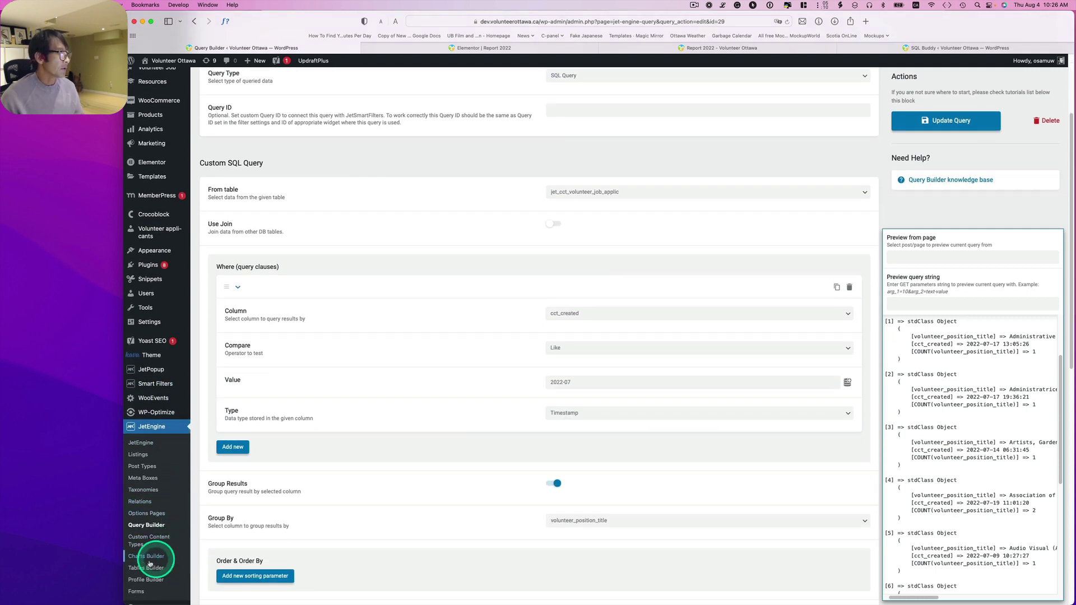
click(137, 560)
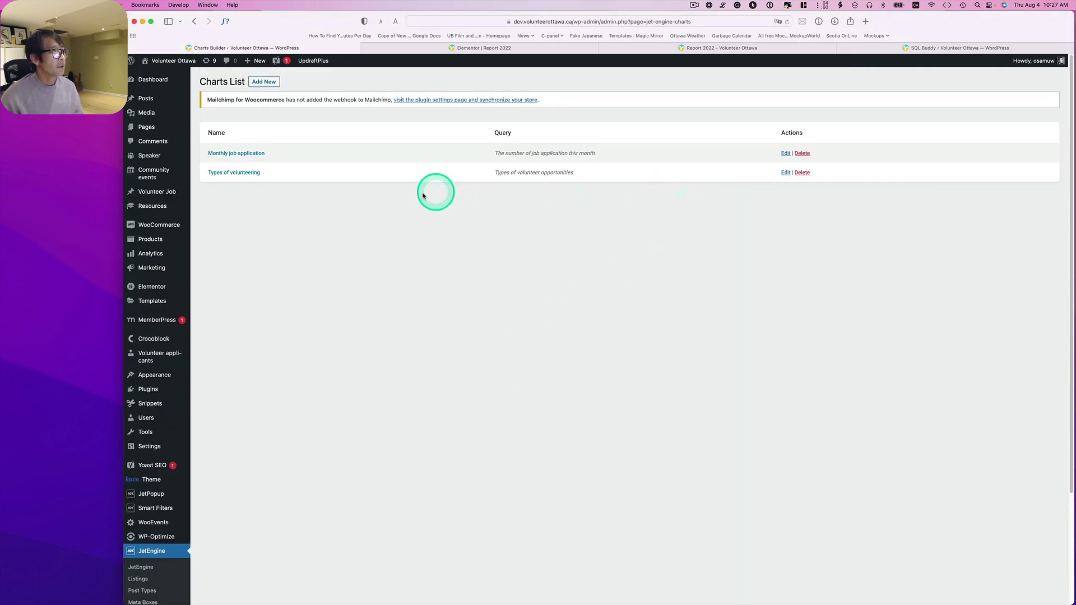
click(784, 155)
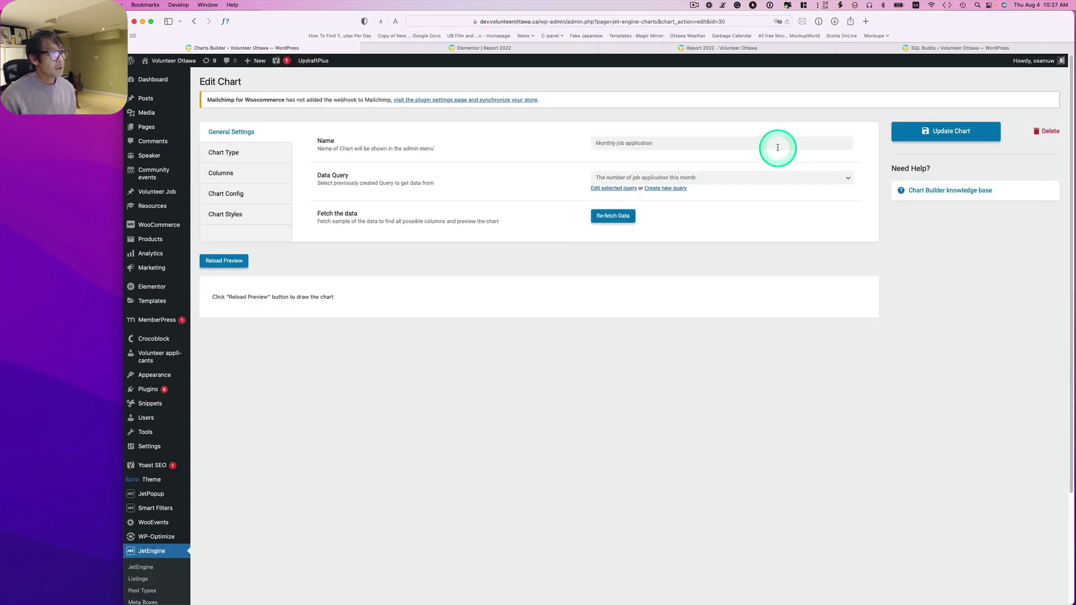
Select "The number of job application this month" as the chart's data query and re-fetch its data.
click(669, 143)
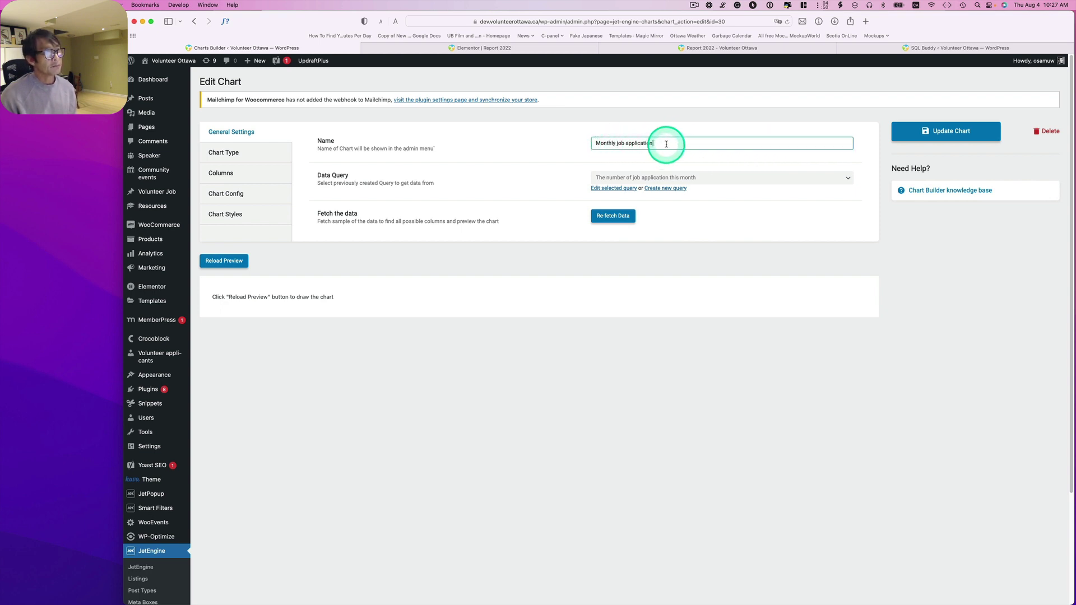
drag(667, 144, 584, 140)
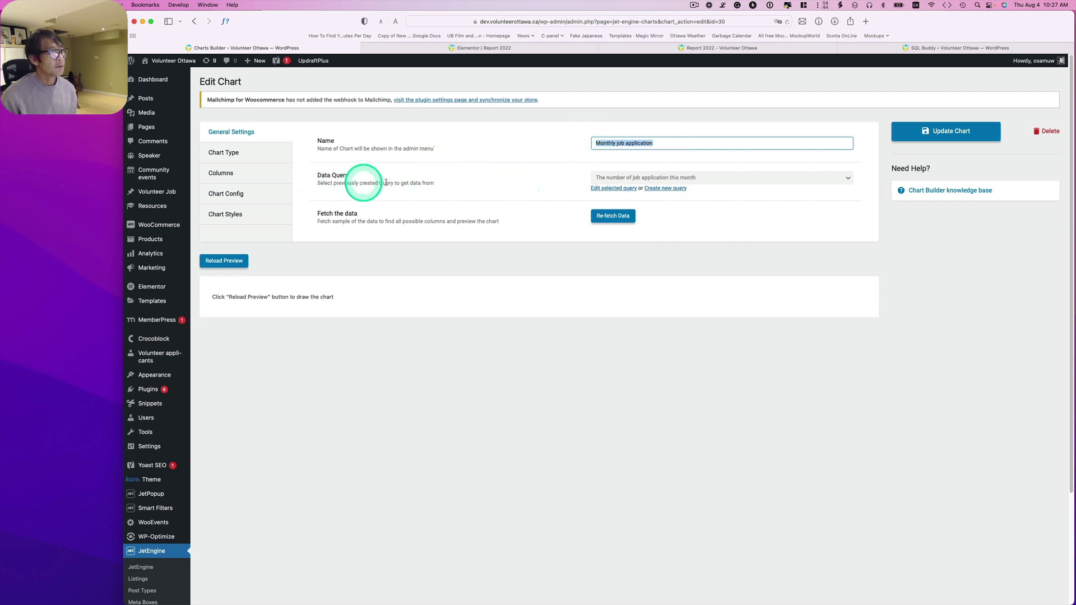
click(635, 178)
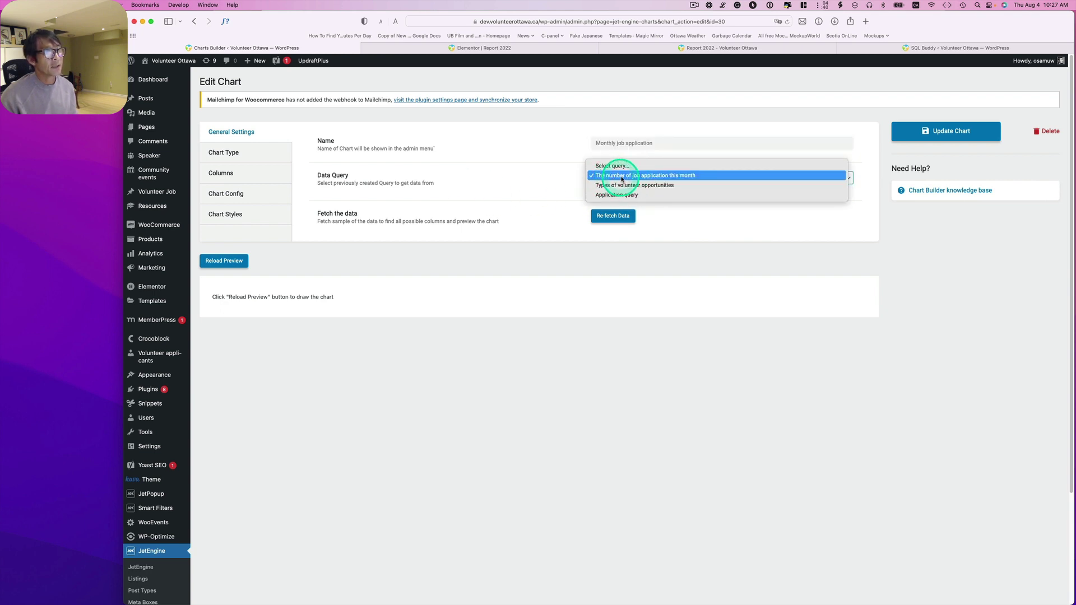
click(677, 178)
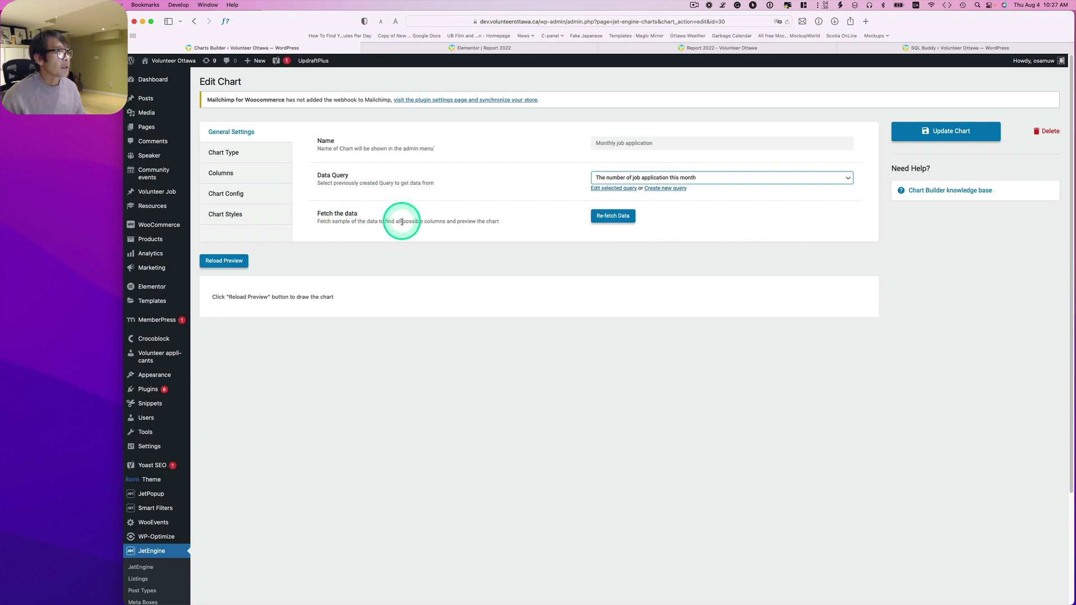
click(604, 223)
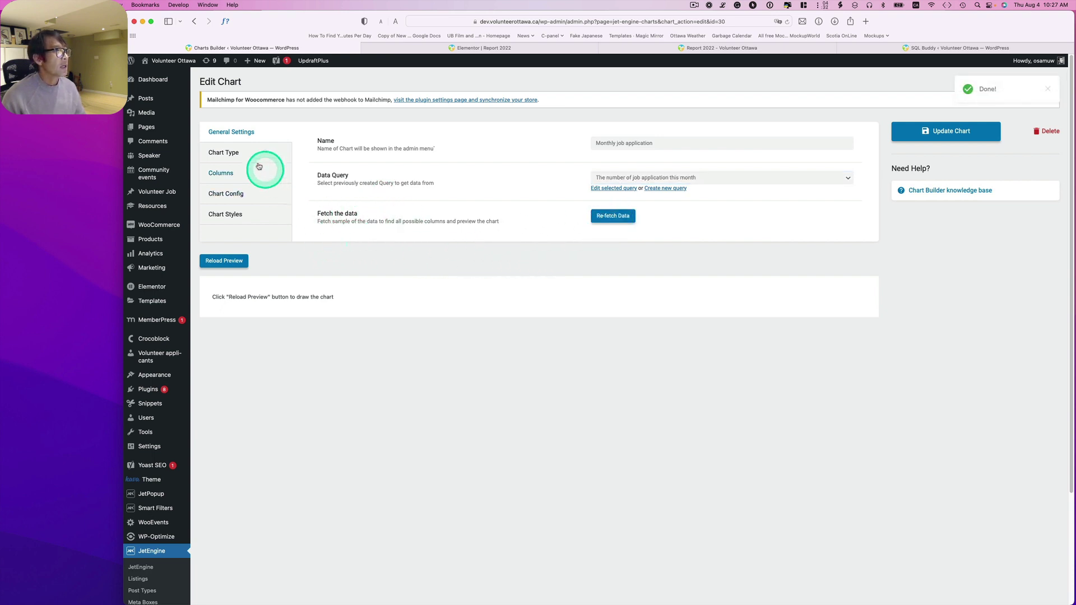
Review the chart types and set the Title column's source to Fetched Column with volunteer_position_title.
click(243, 152)
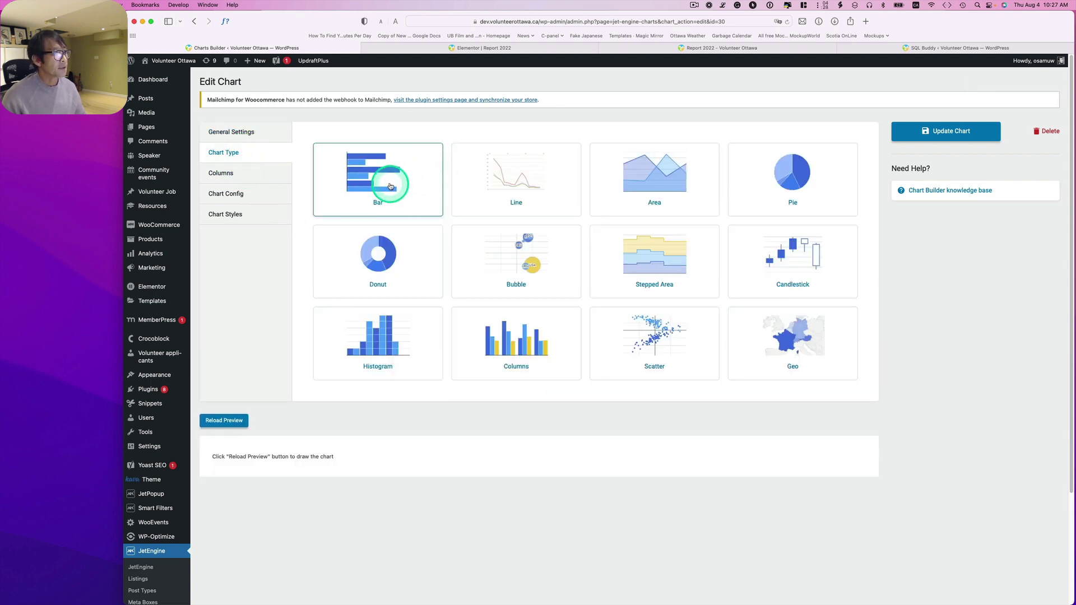
click(250, 175)
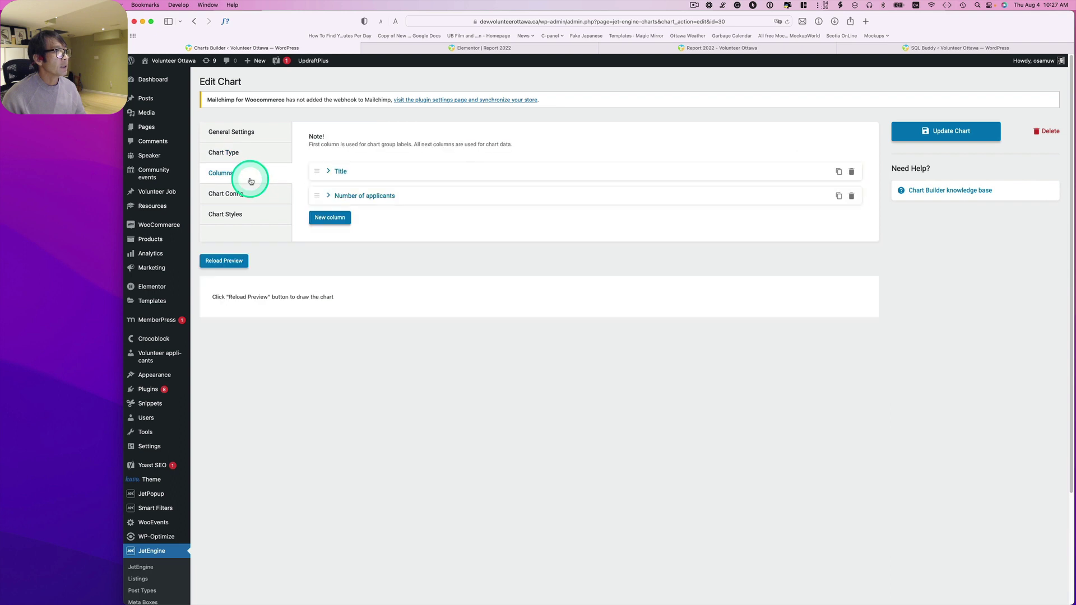
click(340, 172)
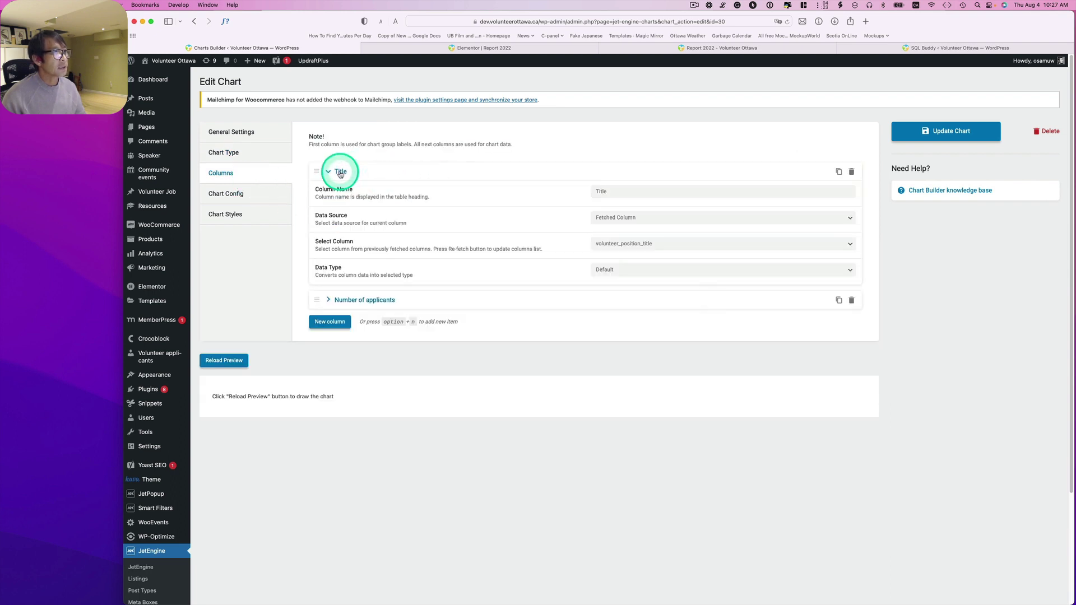
double_click(614, 194)
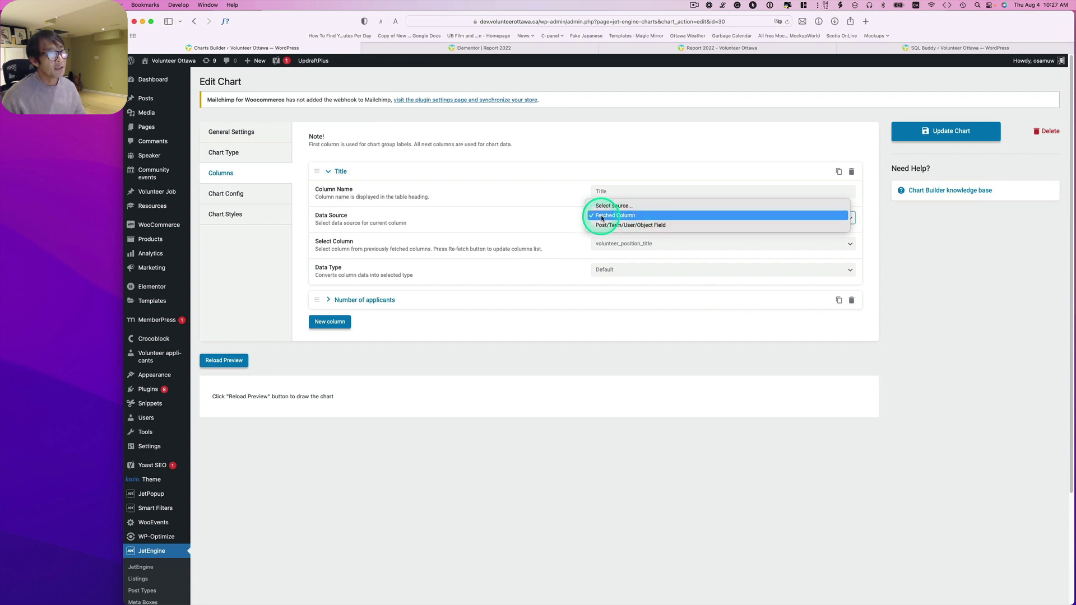
click(614, 217)
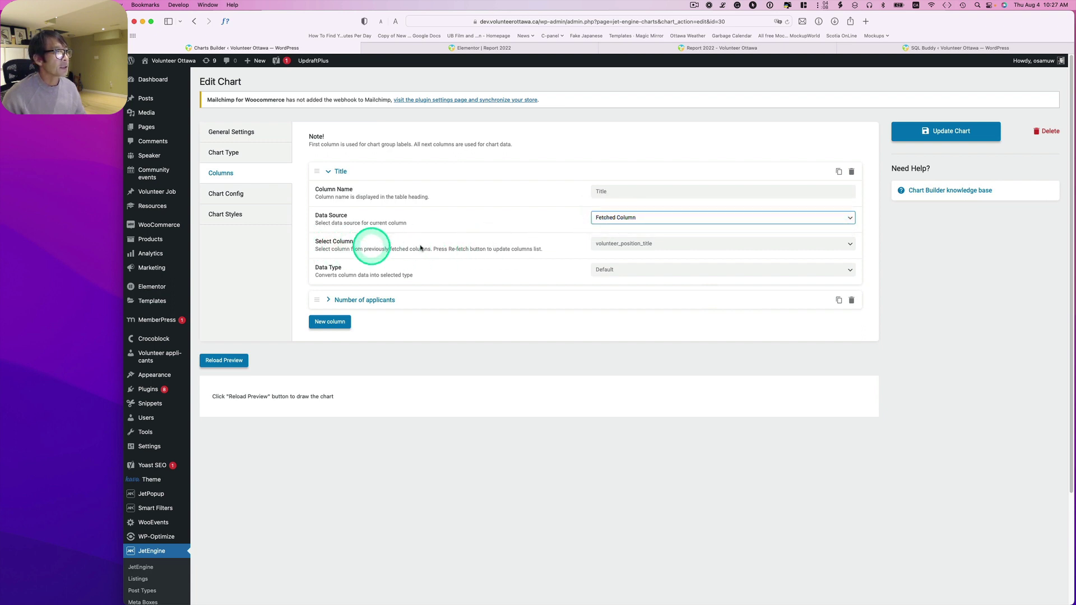
click(663, 250)
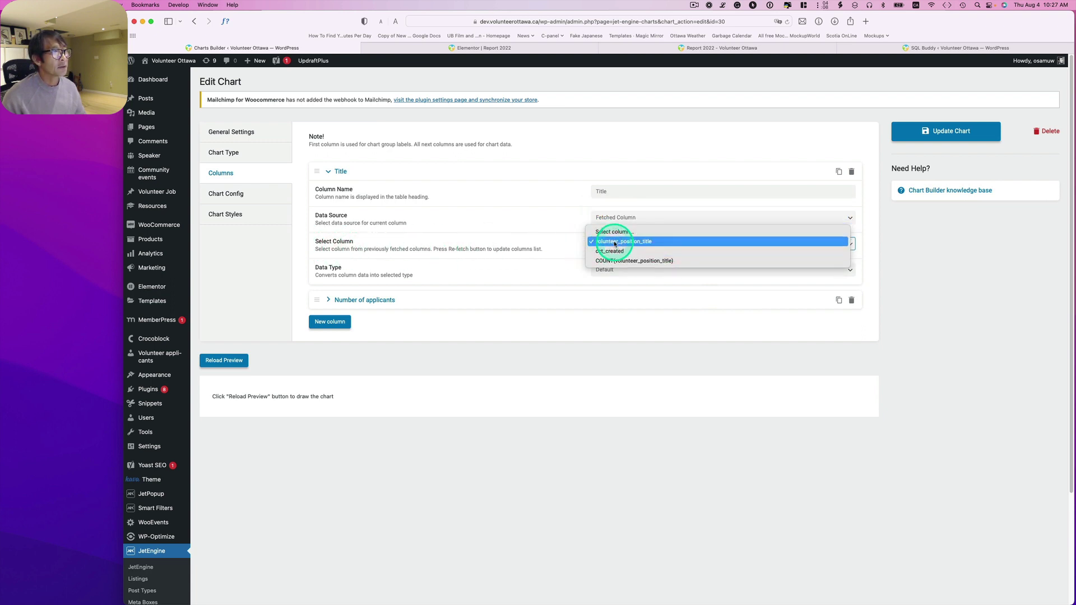
click(646, 244)
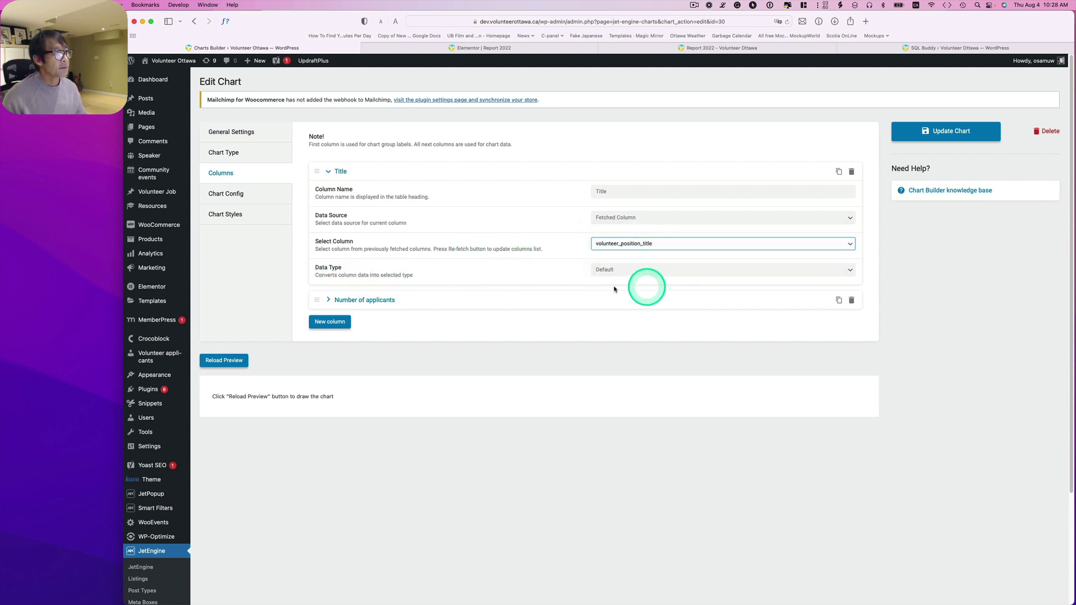
Set the Number of applicants column's source to Fetched Column with COUNT(volunteer_position_title) and update the chart.
click(356, 301)
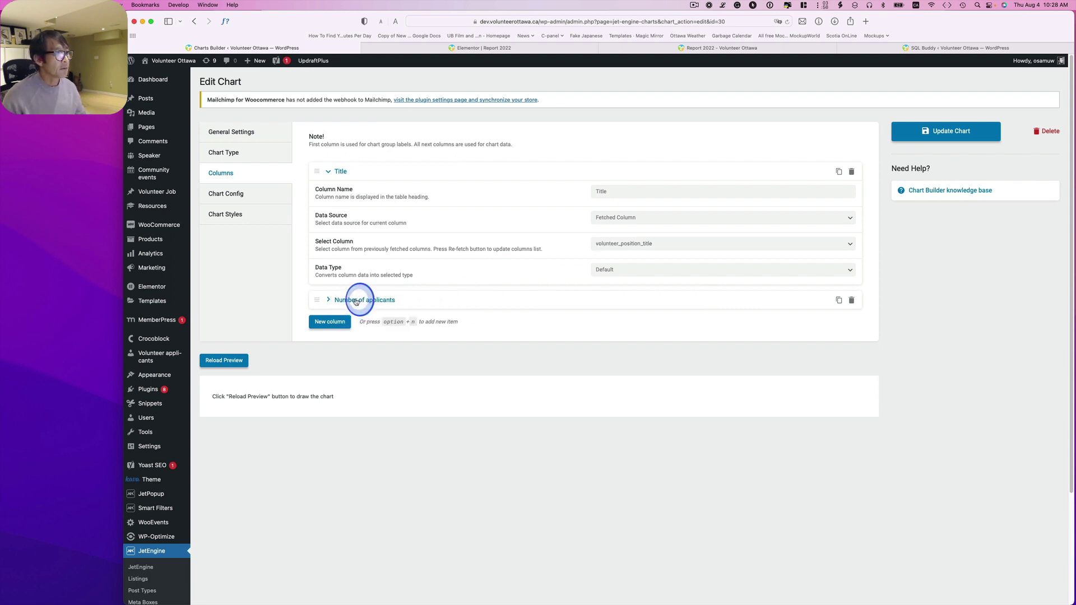
click(612, 322)
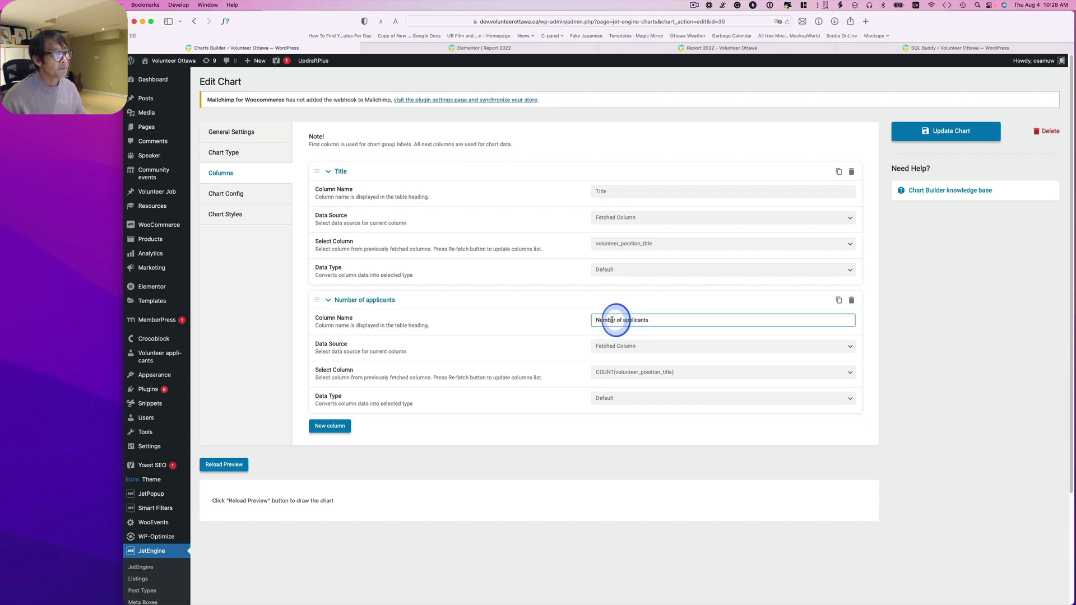
click(634, 346)
click(613, 344)
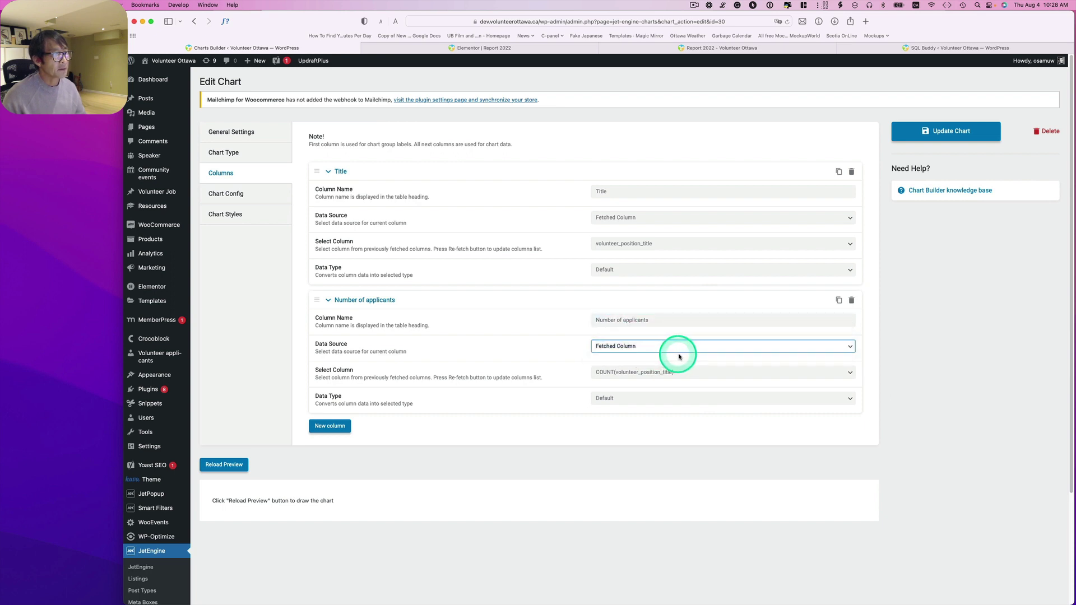
click(625, 374)
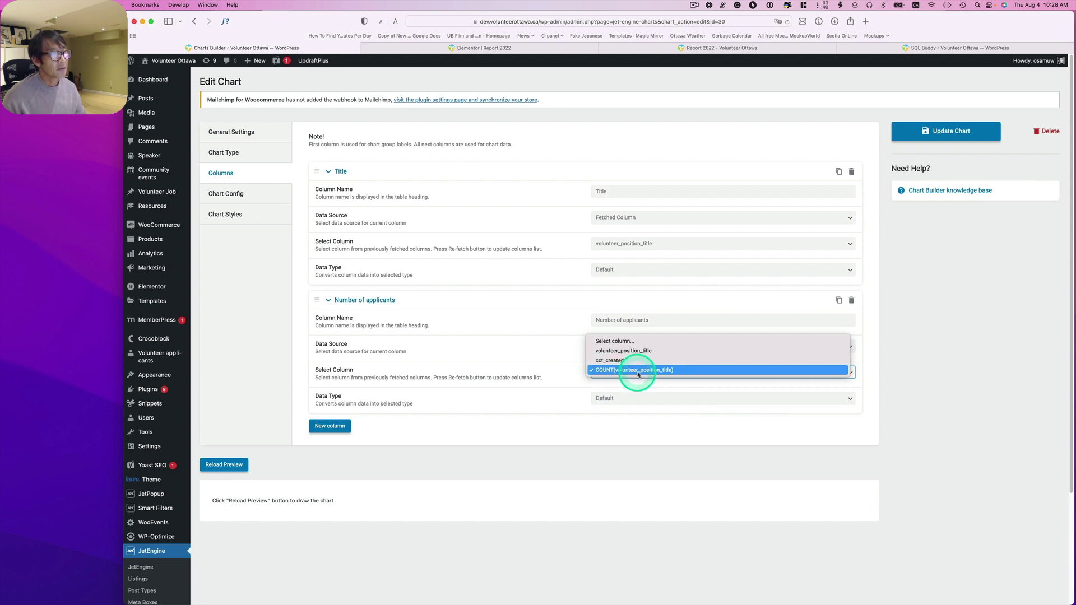
click(666, 372)
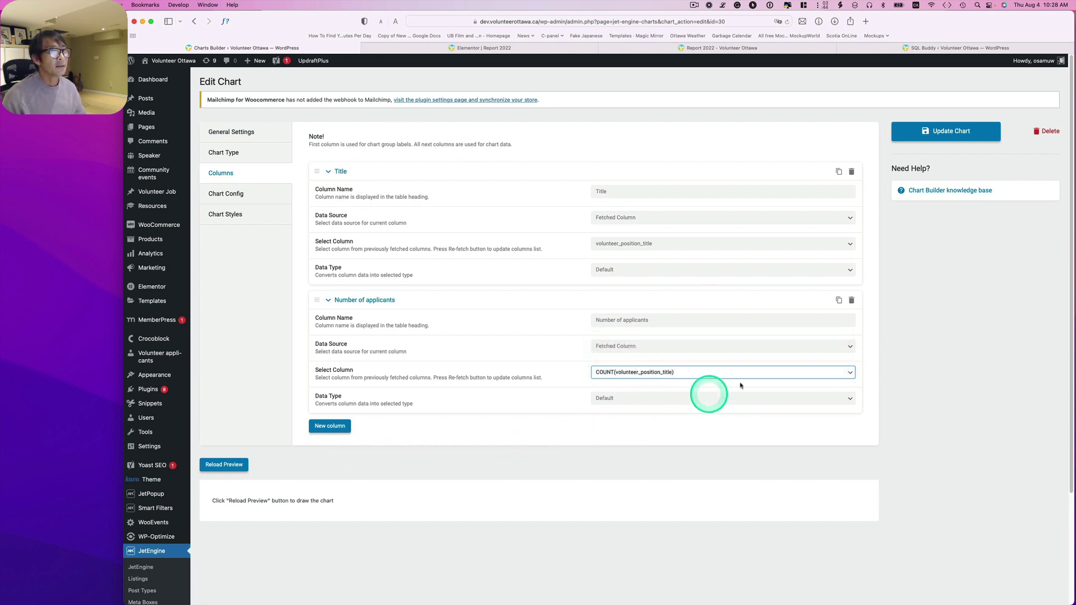
click(917, 140)
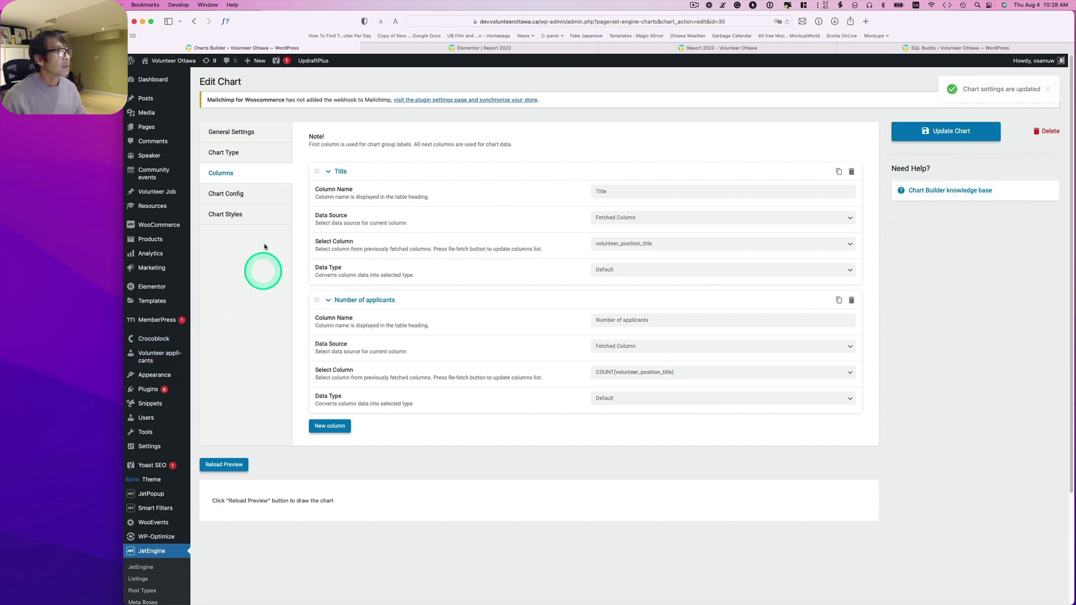
Check the chart's canvas dimensions, reload its preview to examine the applicant bars, and update the chart.
click(229, 217)
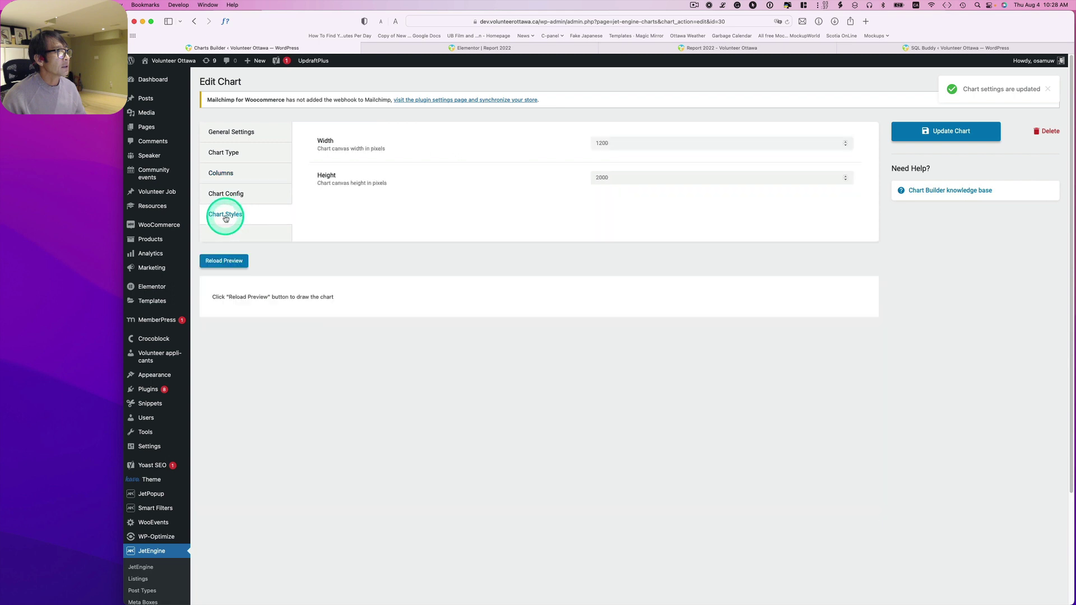
double_click(618, 149)
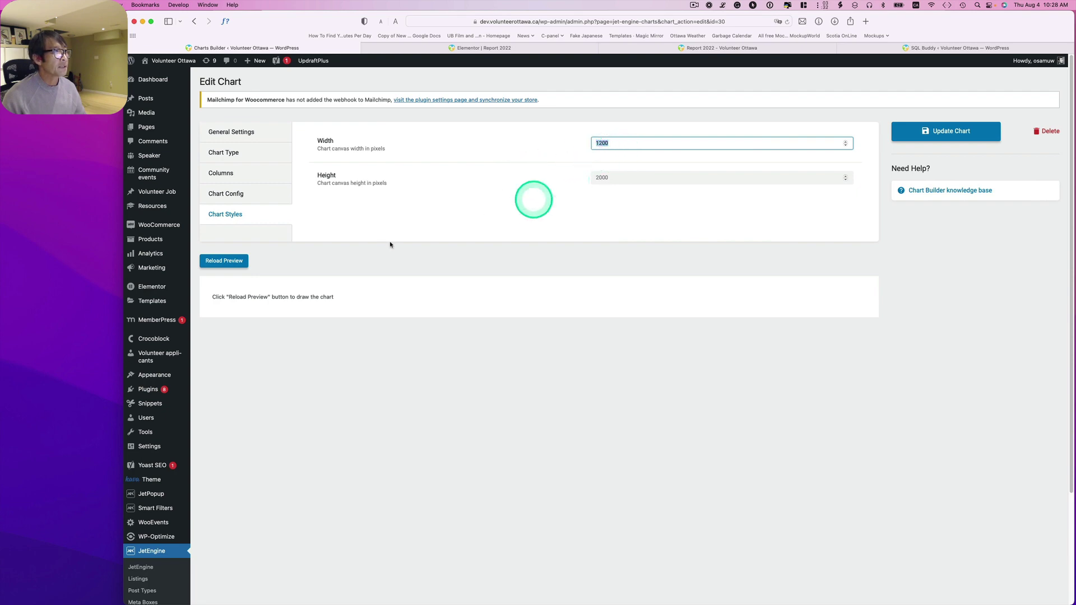
click(237, 264)
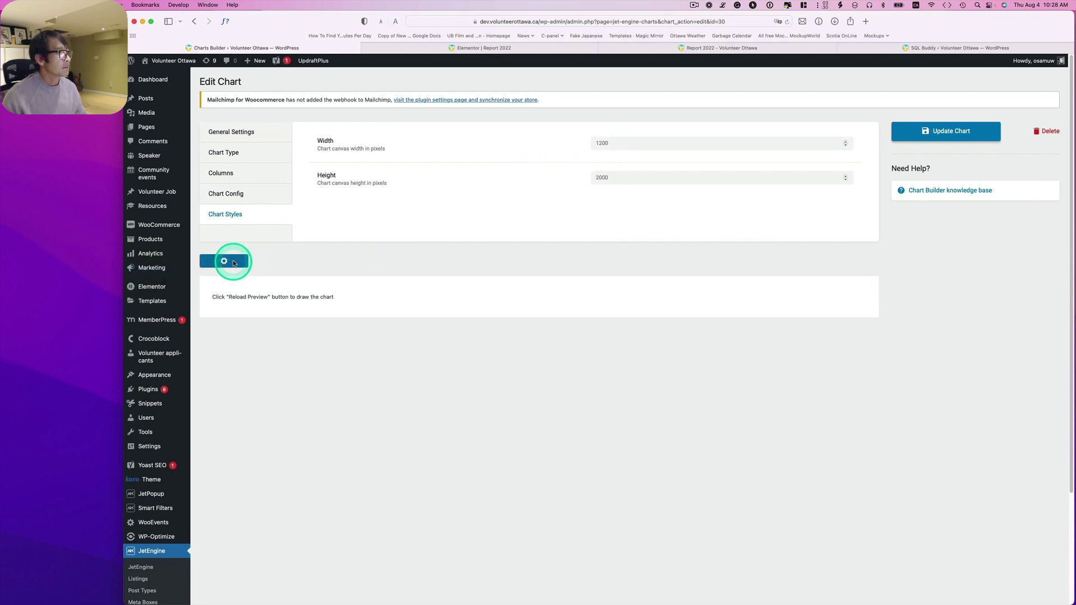
scroll(501, 457, down, 8)
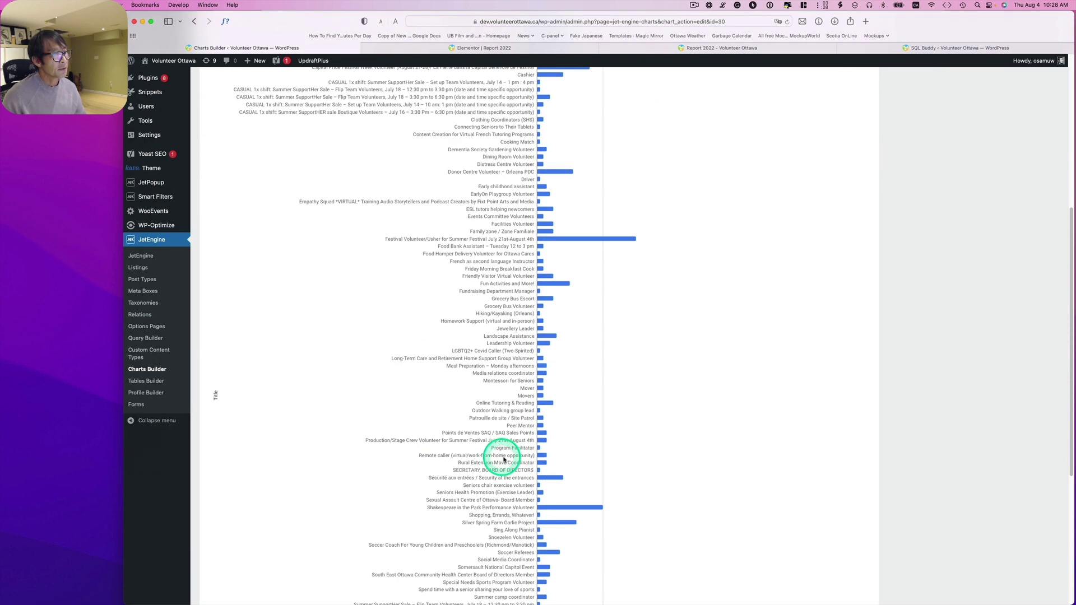
scroll(504, 459, down, 6)
scroll(504, 460, up, 8)
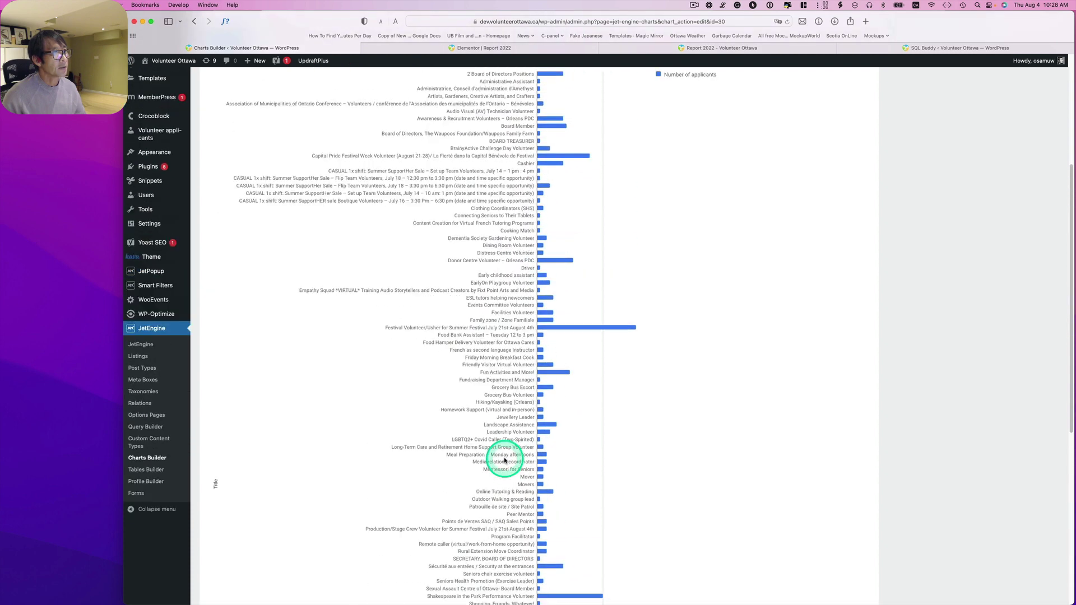
scroll(572, 300, up, 3)
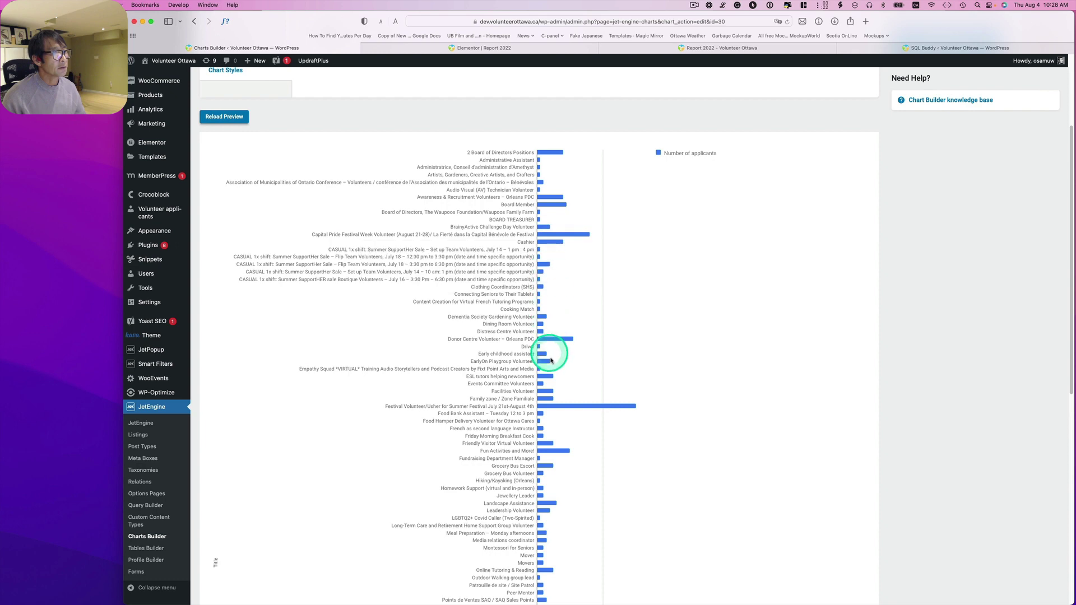
scroll(790, 418, up, 5)
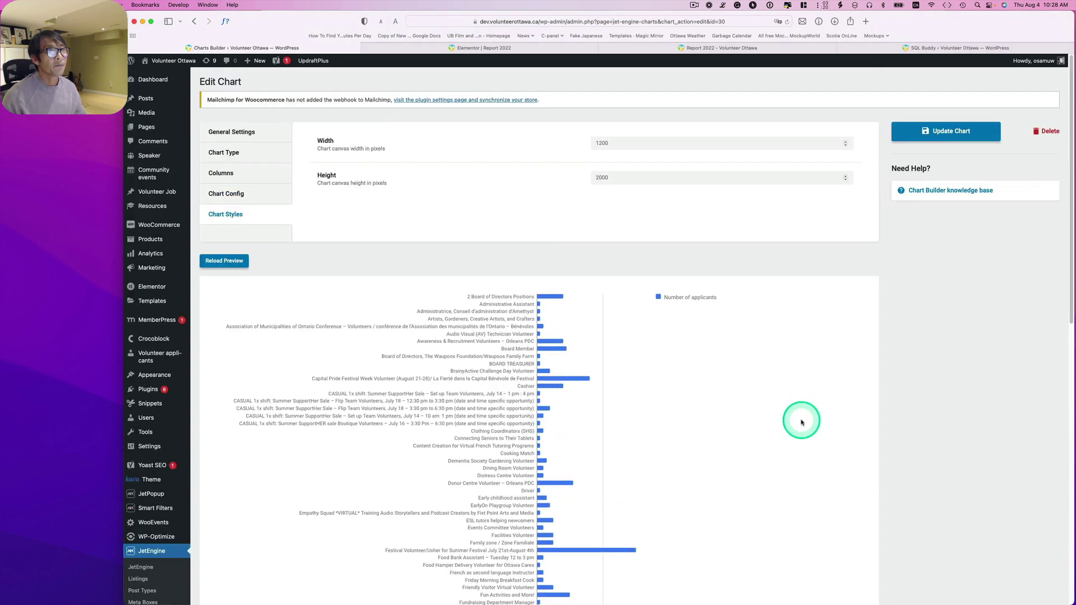
click(948, 133)
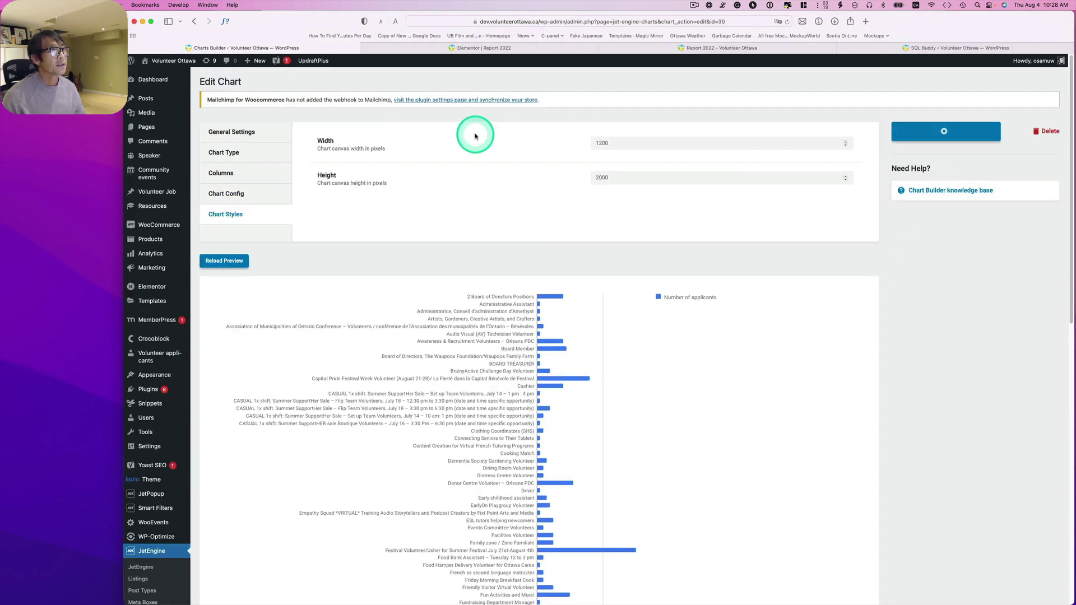
On the Report 2022 page in Elementor, add a Dynamic Chart beneath the applicants heading and assign it the Monthly job application chart.
click(476, 46)
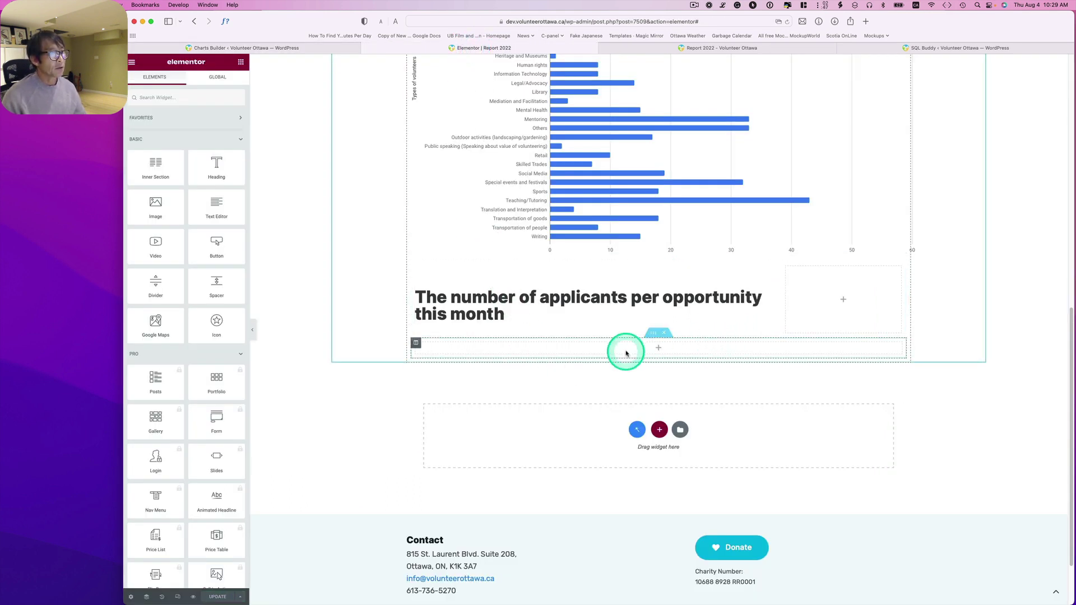
click(207, 96)
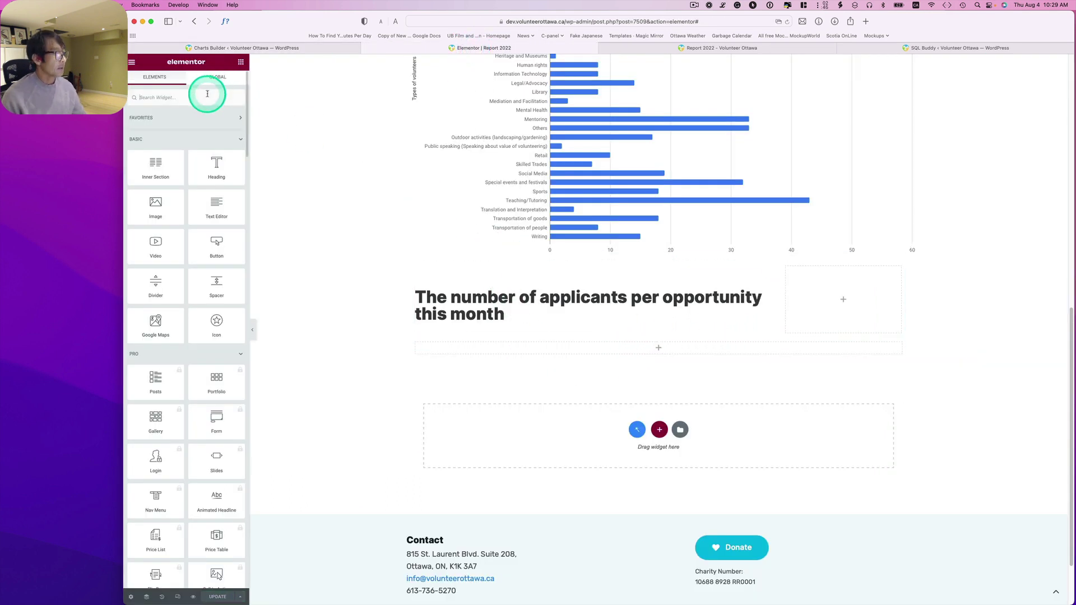
text(chart)
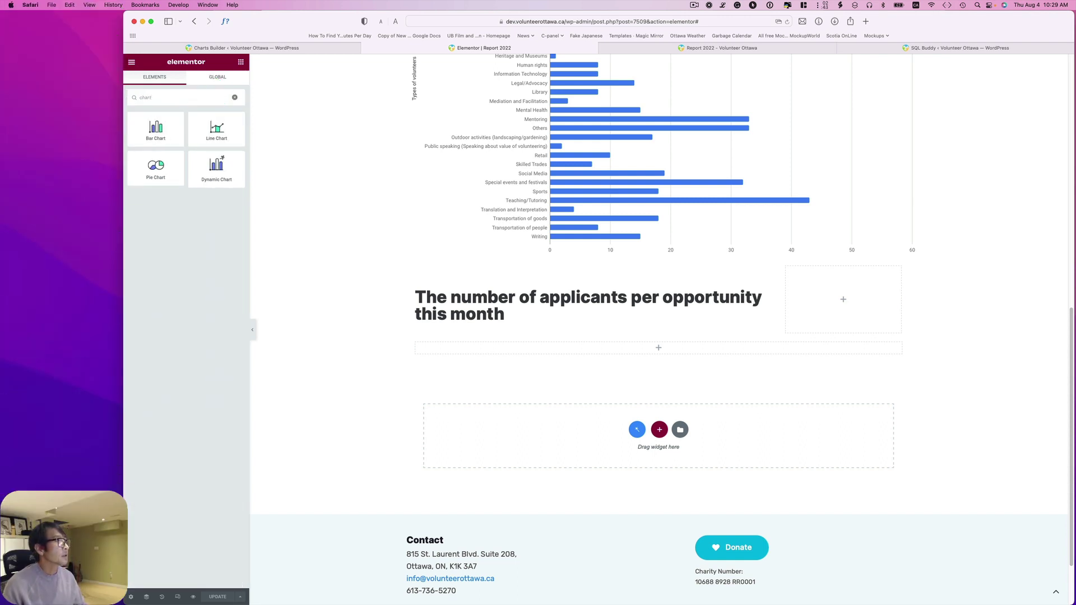
drag(213, 173, 590, 353)
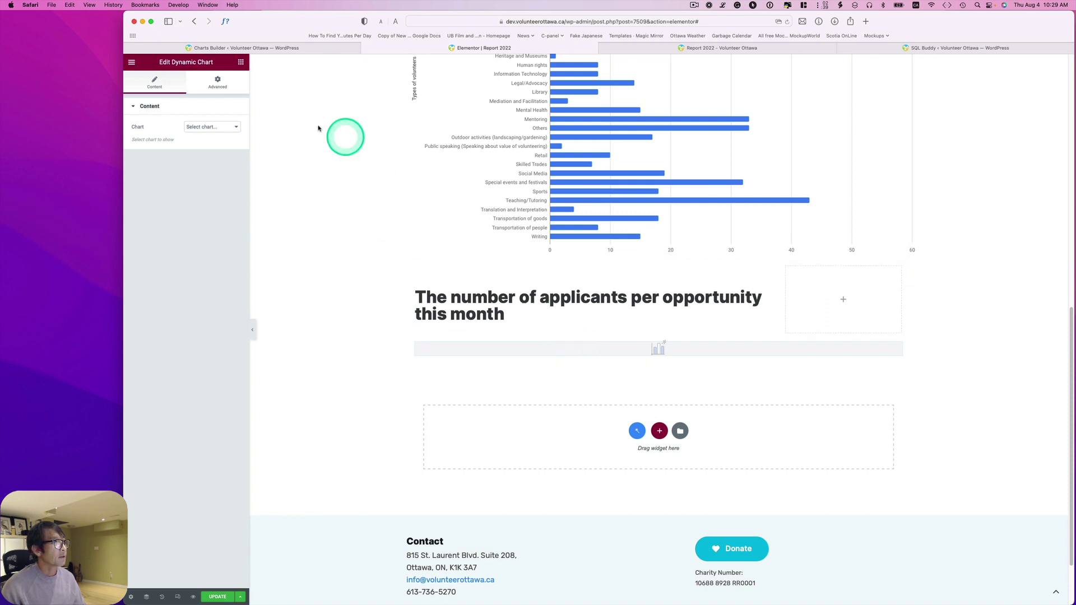
click(213, 127)
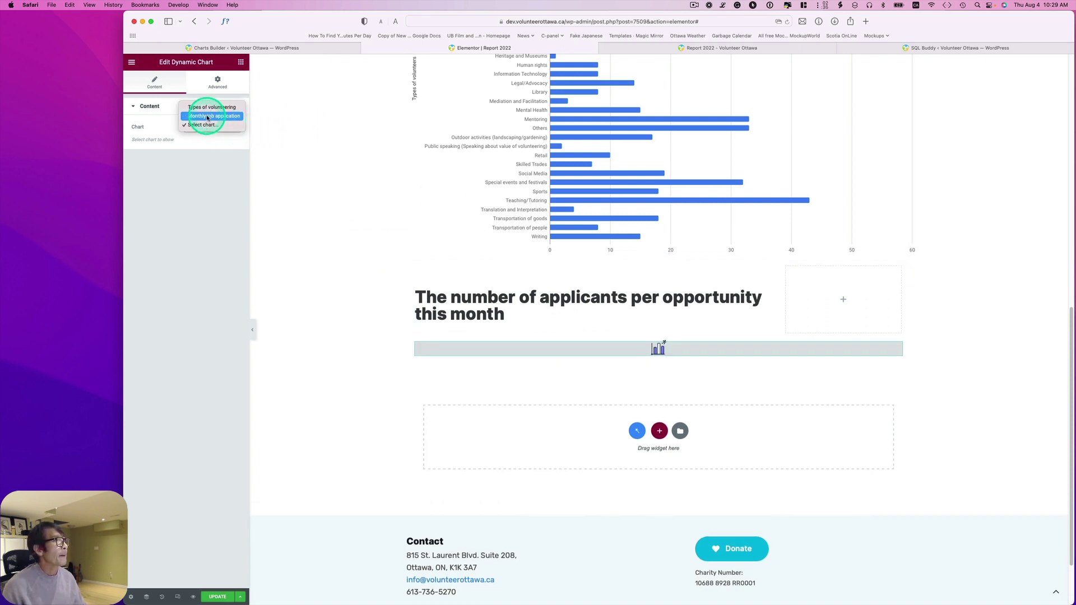
click(217, 117)
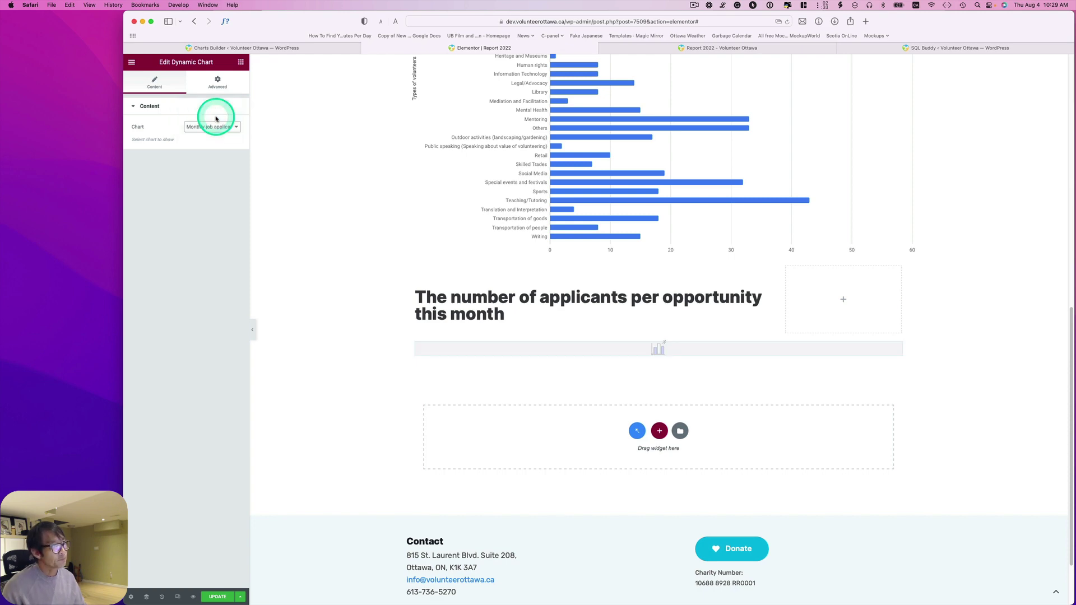
click(624, 396)
scroll(644, 392, down, 3)
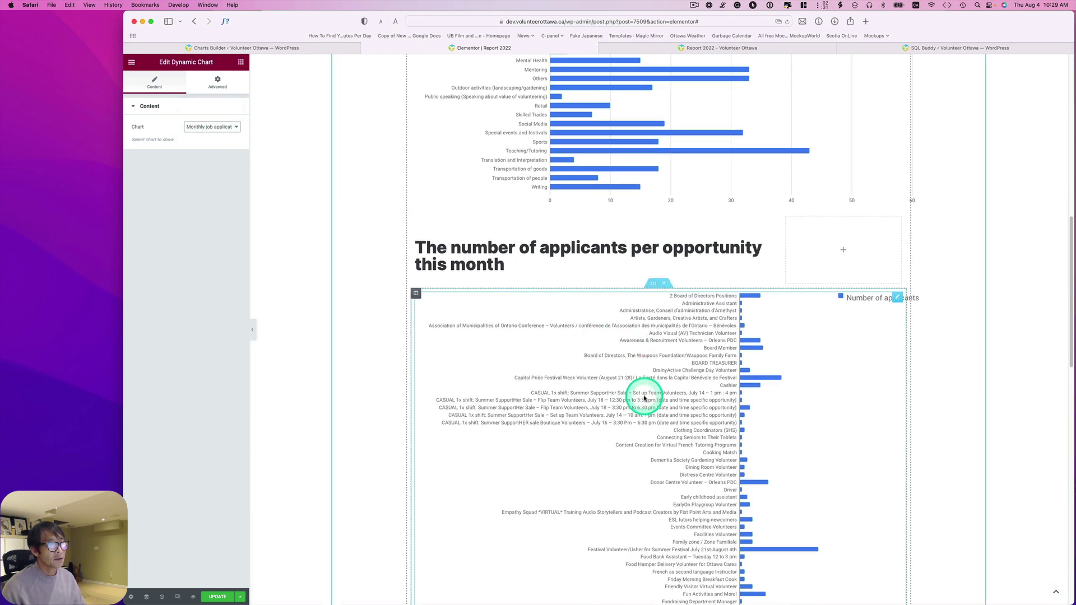
scroll(644, 397, down, 15)
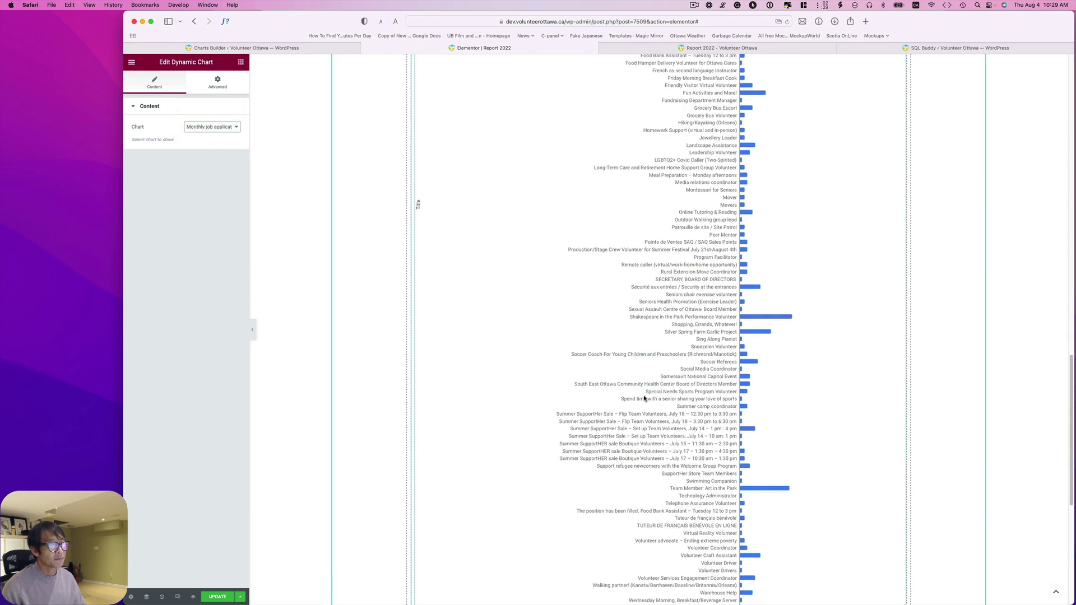
scroll(644, 398, up, 10)
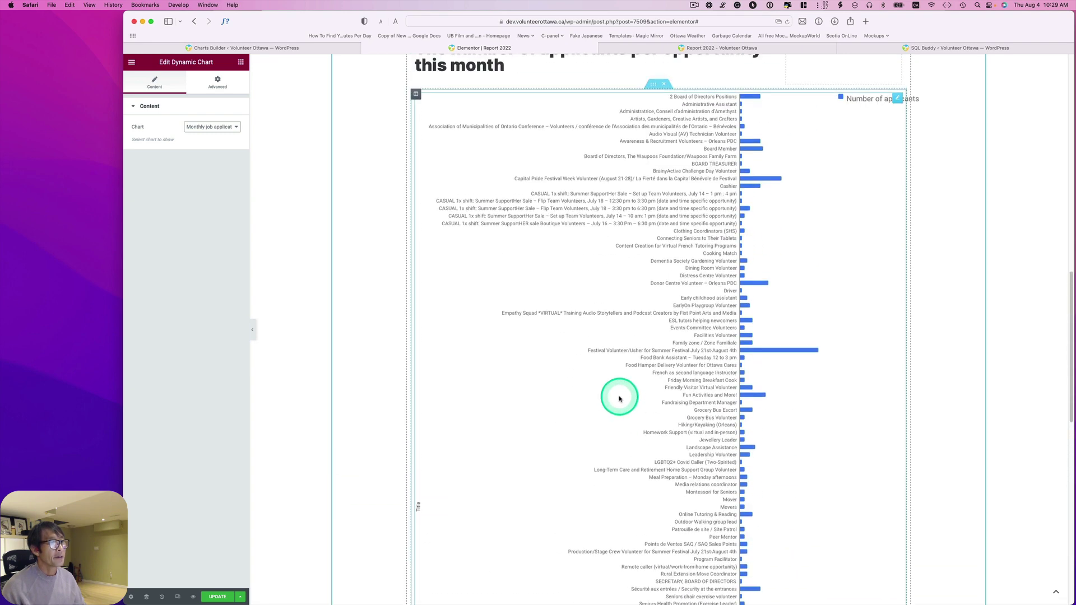
scroll(614, 396, up, 2)
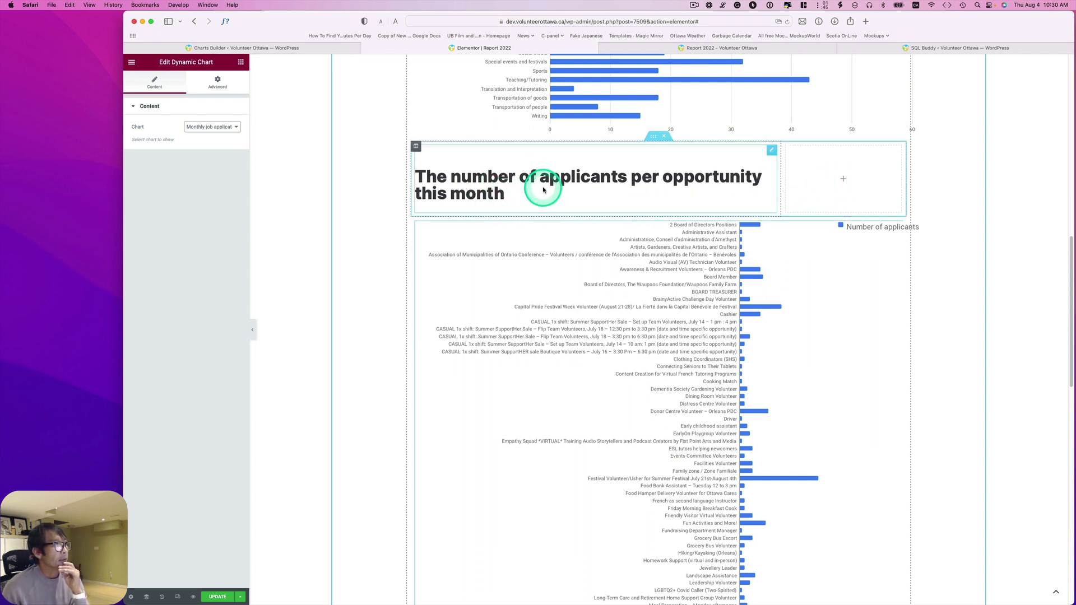
Open the query "The number of job application this month" in Query Builder and preview its results count.
click(288, 49)
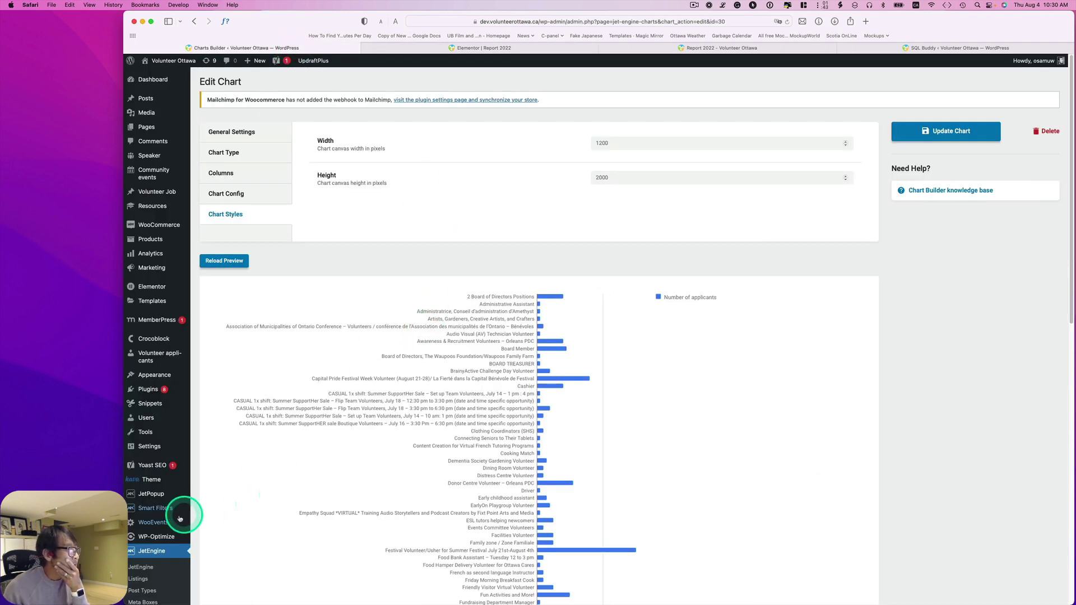
scroll(180, 517, down, 5)
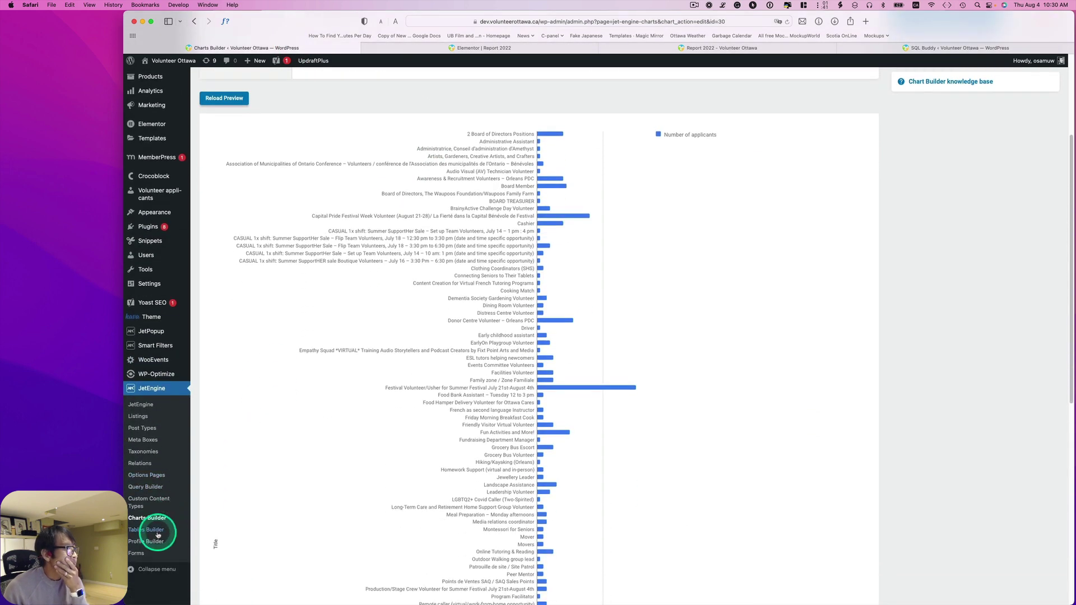
click(154, 487)
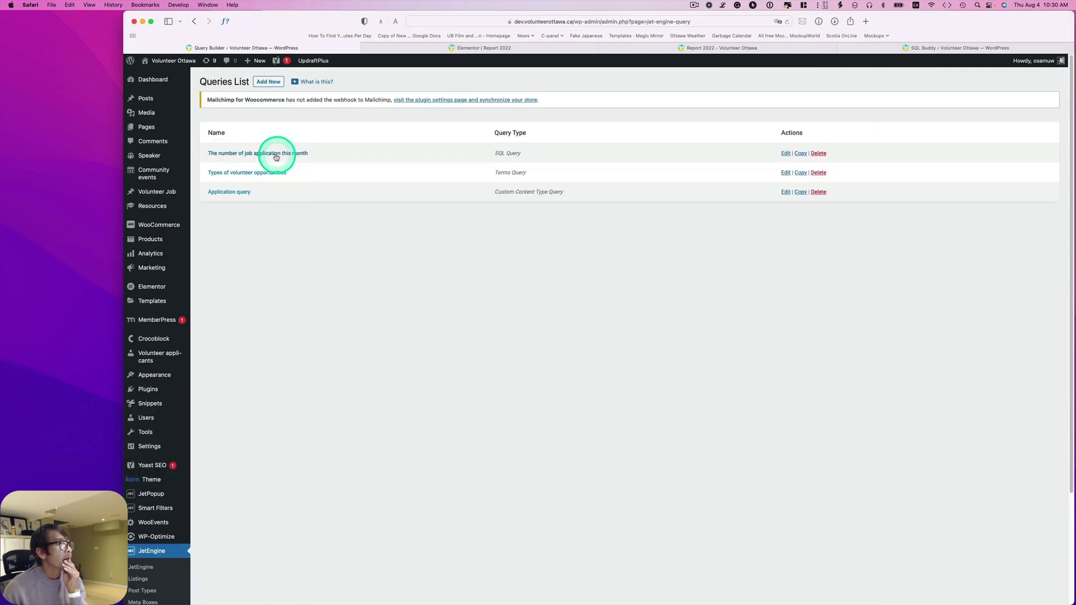
click(274, 154)
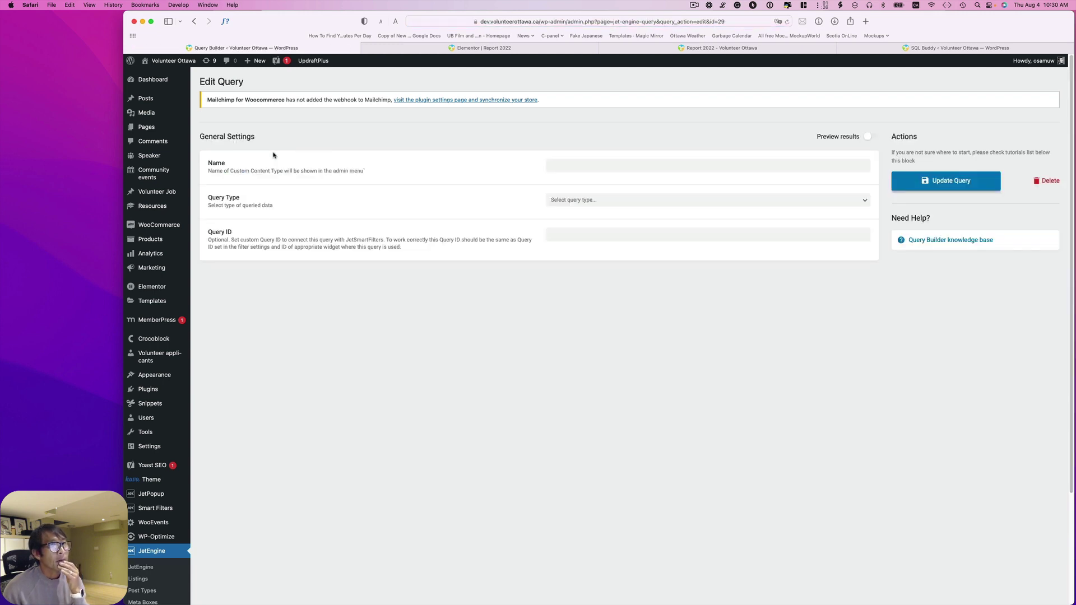
click(874, 140)
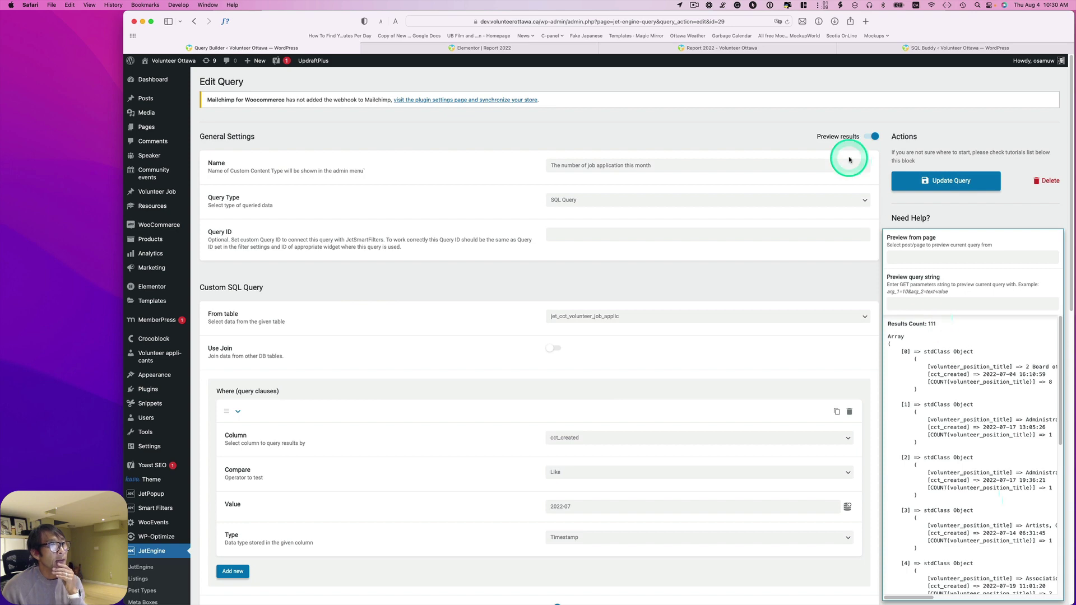
Back in the Report 2022 page's Elementor editor, add a Counter widget to the empty column beside the applicants heading.
click(710, 50)
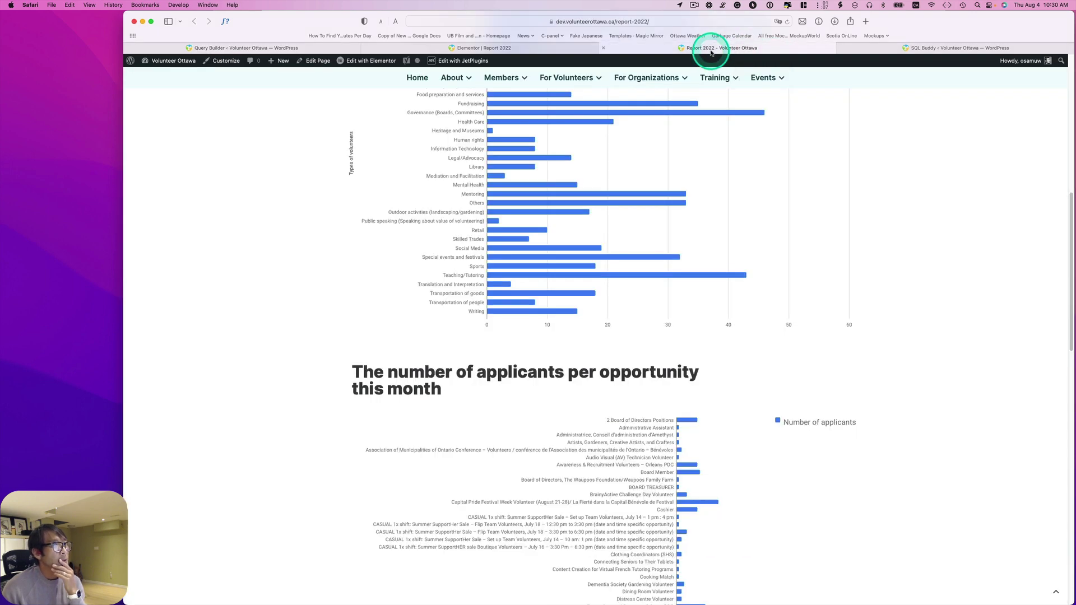
click(548, 47)
click(558, 351)
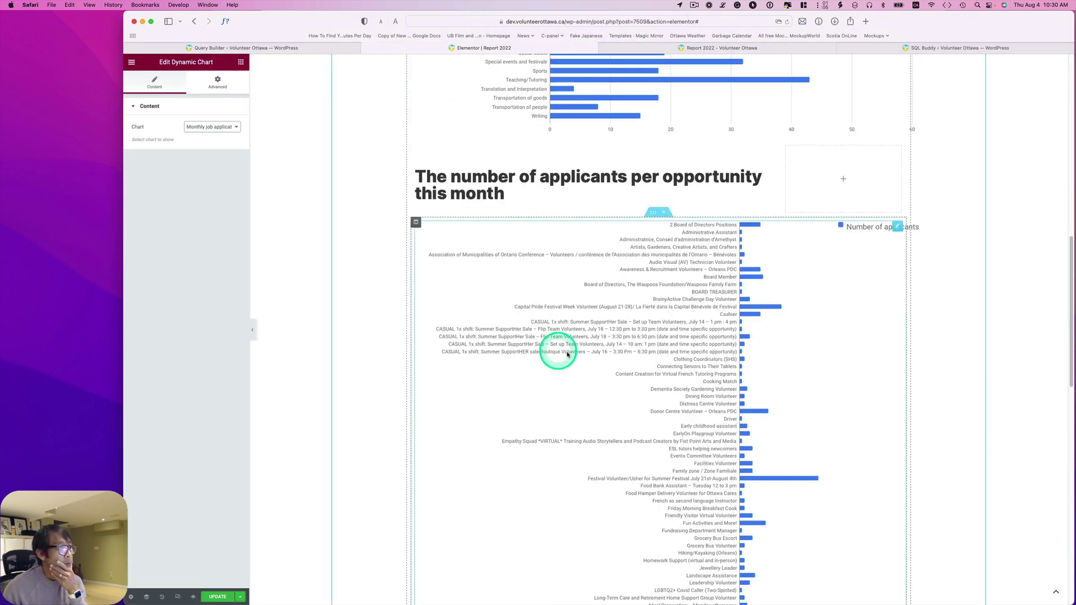
click(853, 181)
click(359, 75)
click(197, 96)
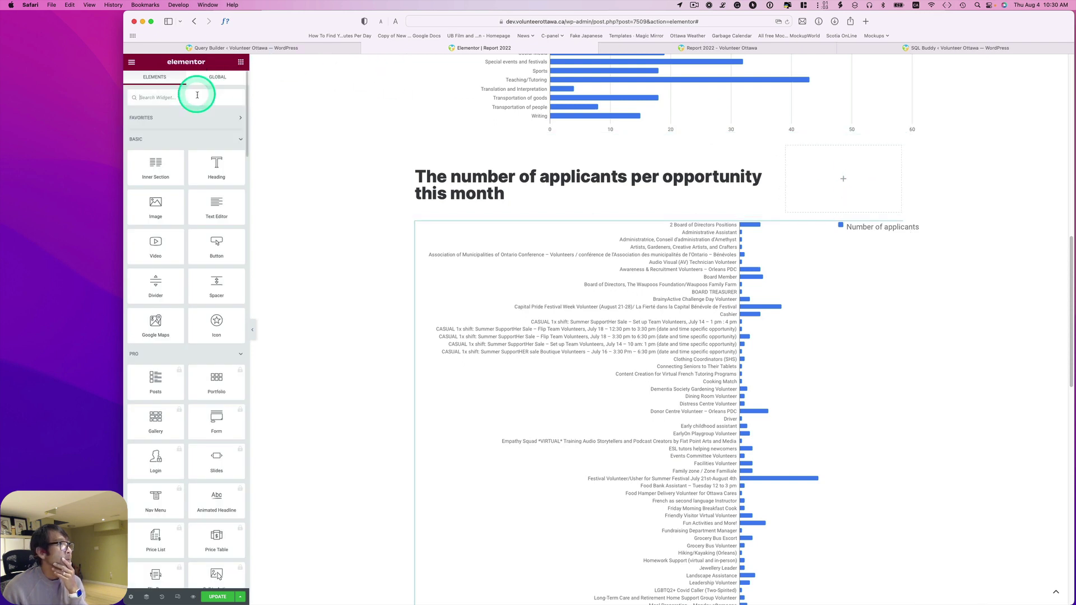
text(c)
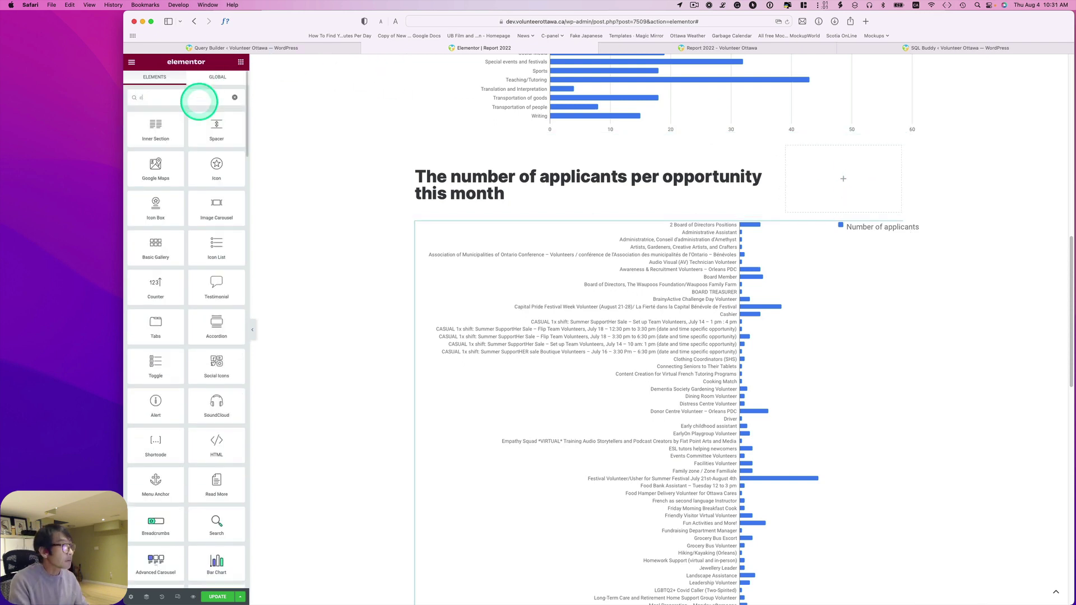
text(oun)
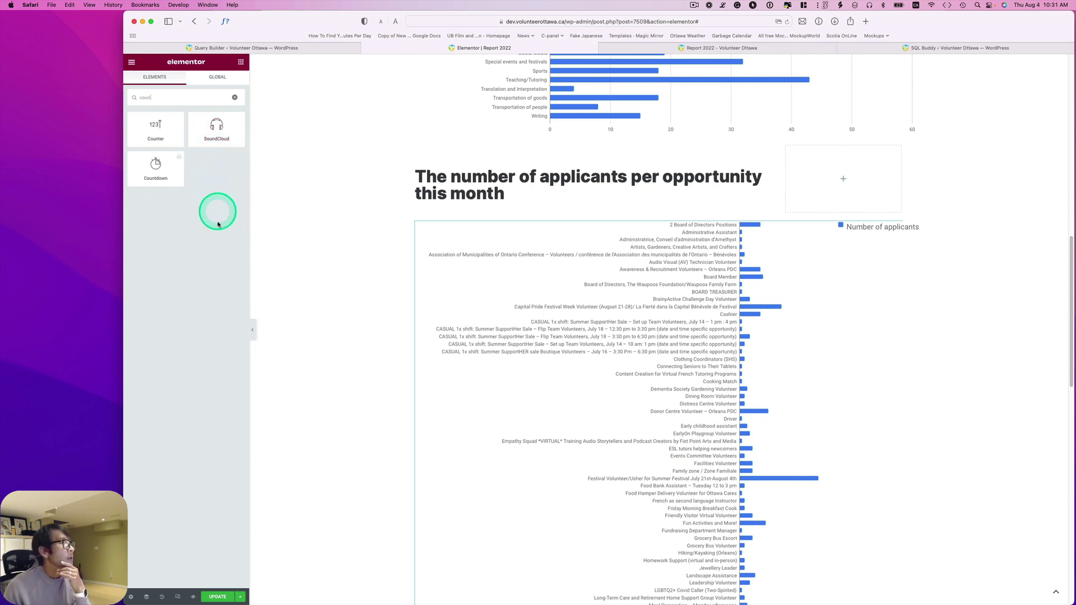
drag(156, 128, 835, 190)
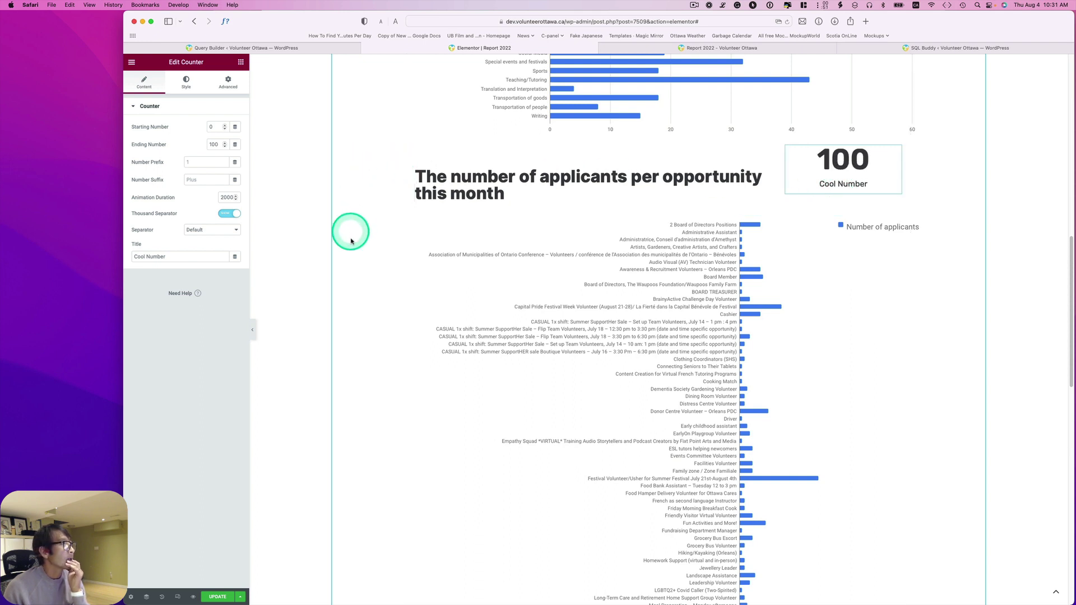
Try to link the Counter's ending number to Query Results Count from the query "The number of job application this month".
click(235, 145)
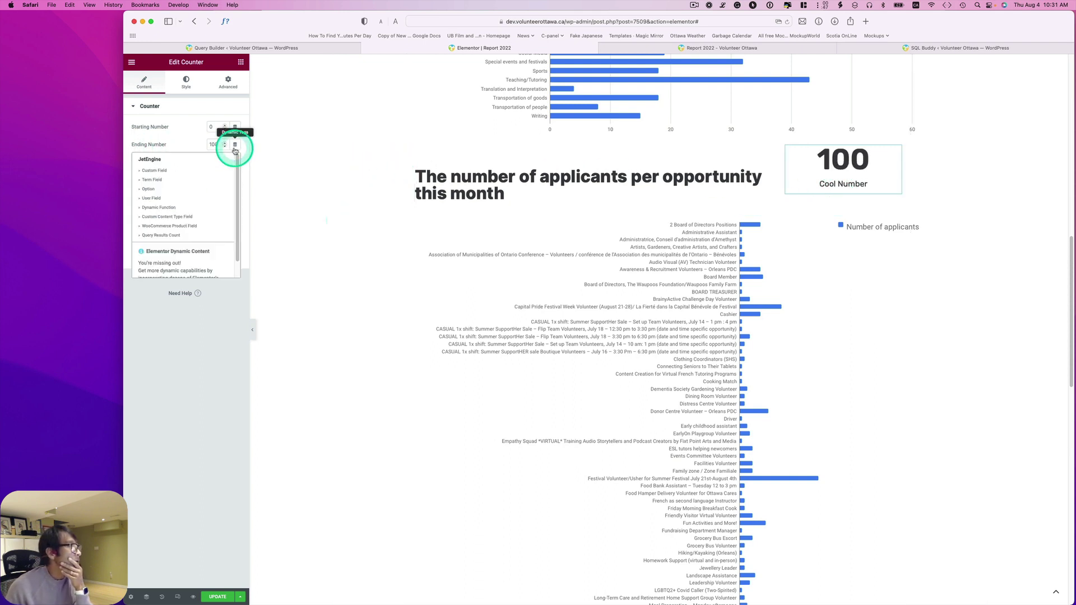
click(179, 236)
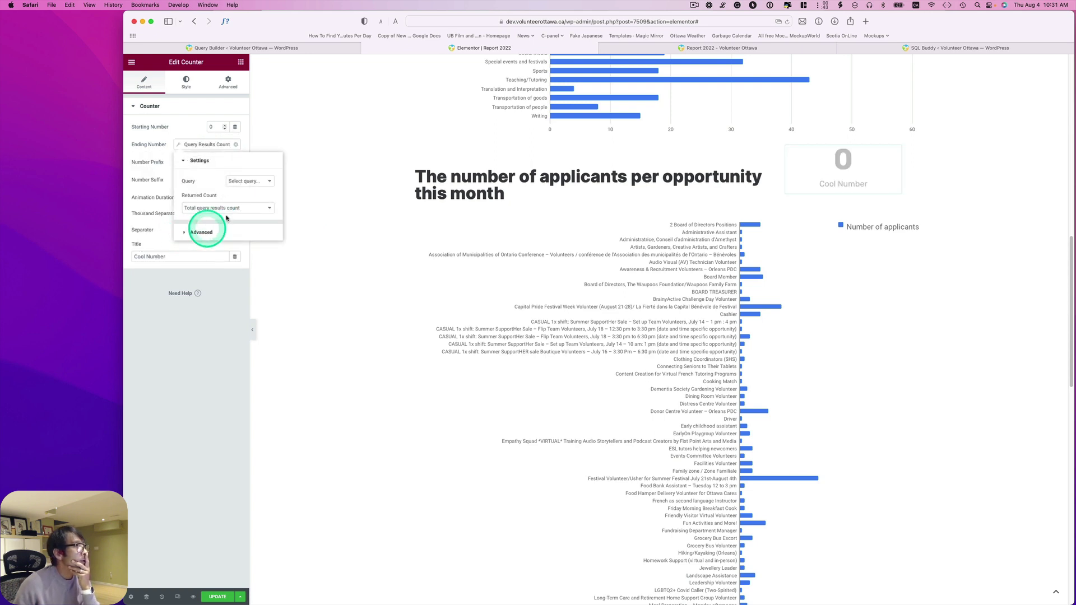
click(249, 181)
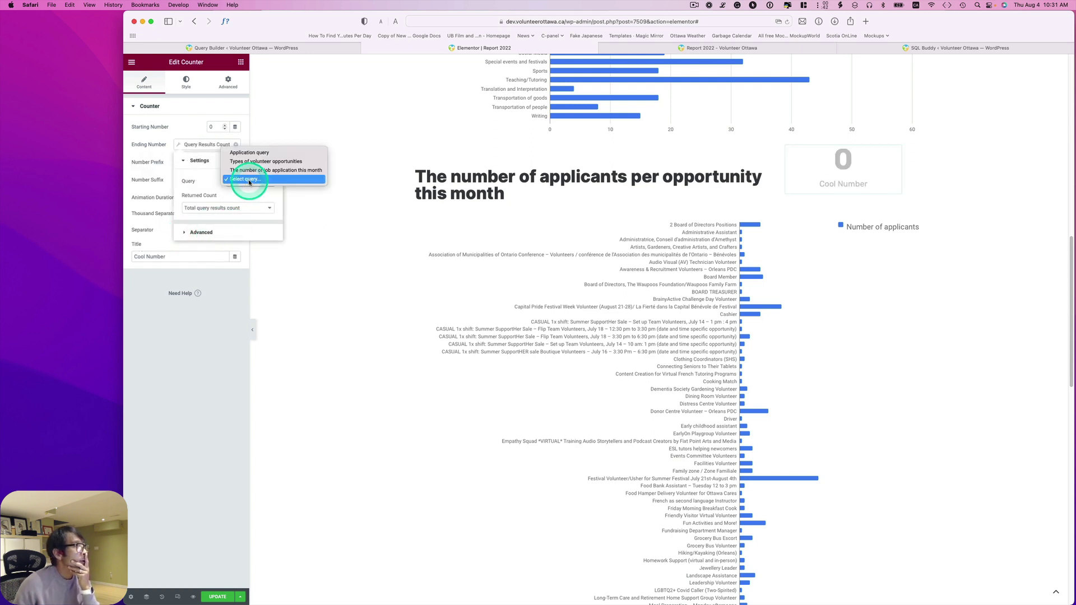
click(294, 170)
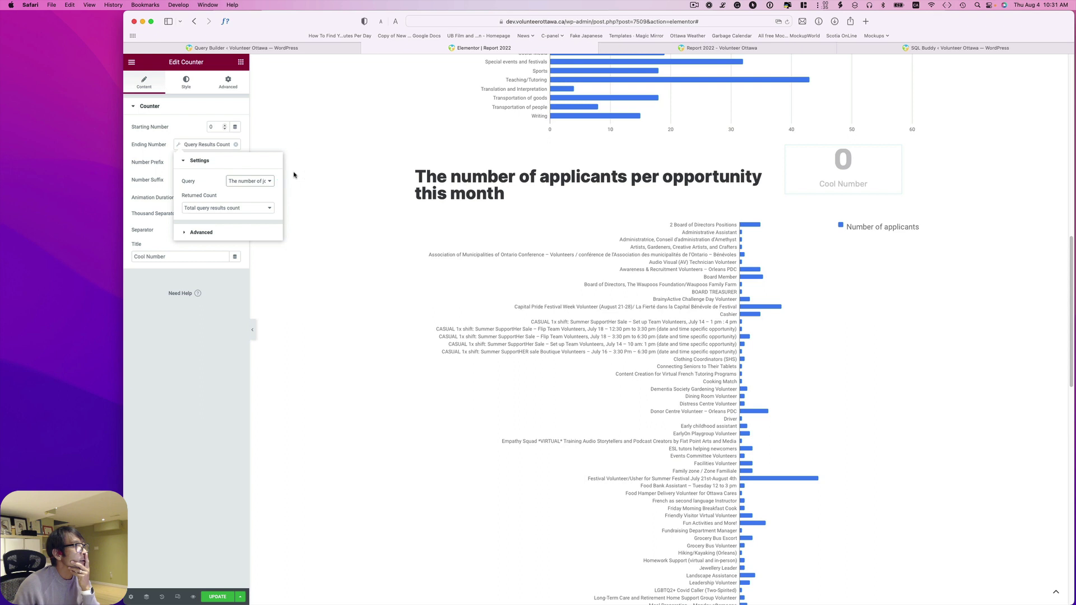
Try the currently visible query results count (per page) as the Counter's returned count, and recheck its settings.
click(215, 210)
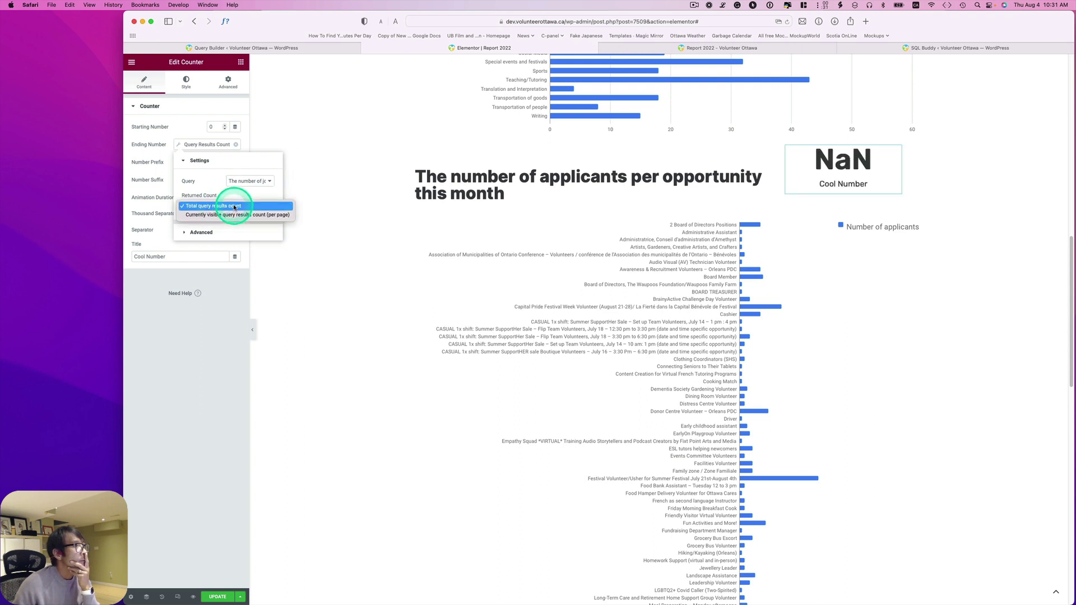
click(236, 215)
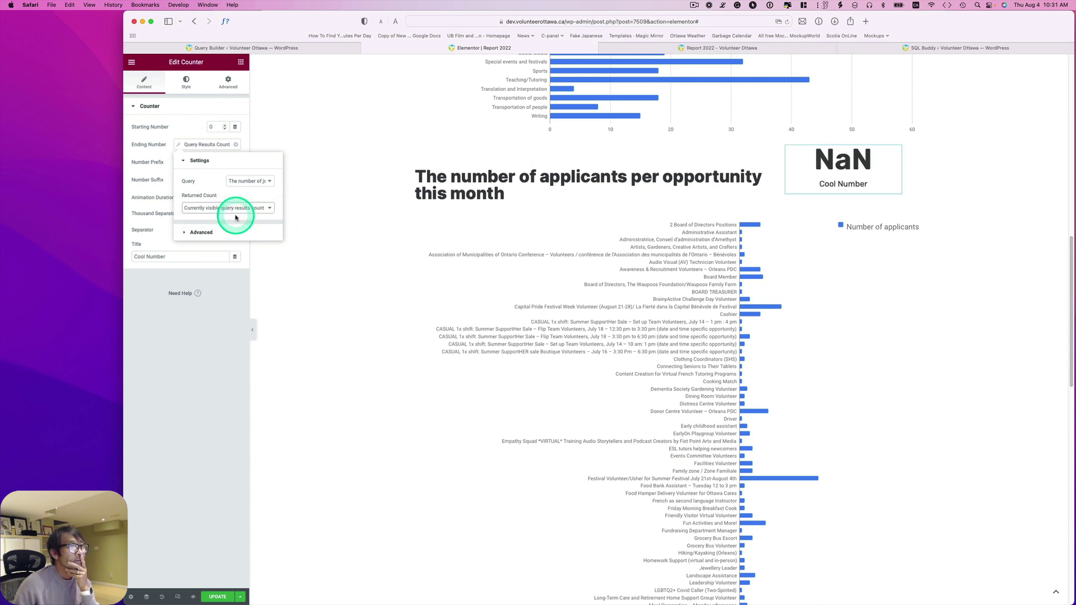
click(864, 179)
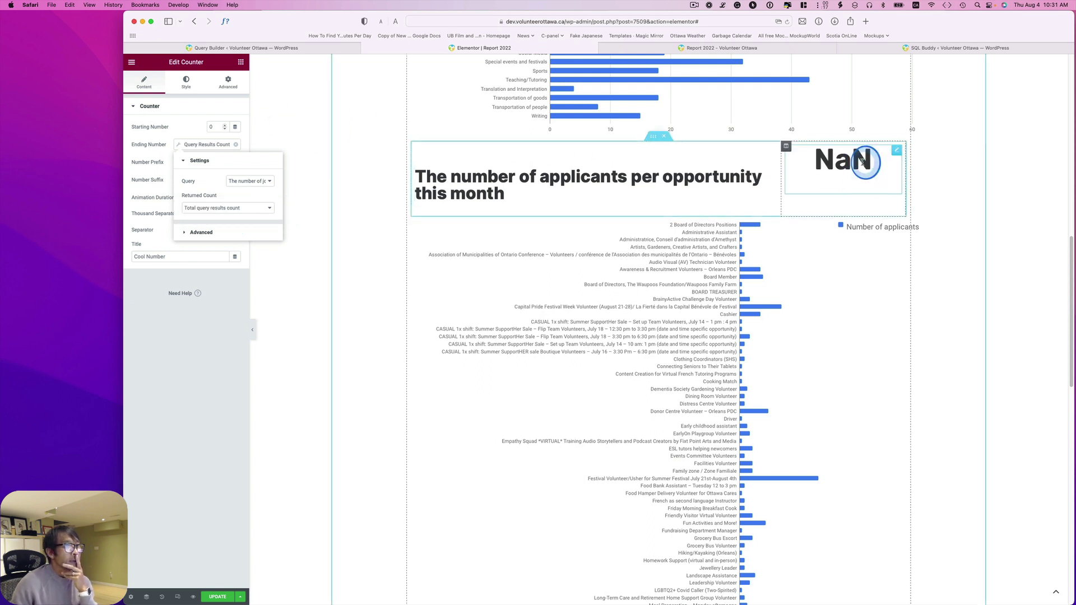
click(368, 133)
click(240, 106)
click(327, 164)
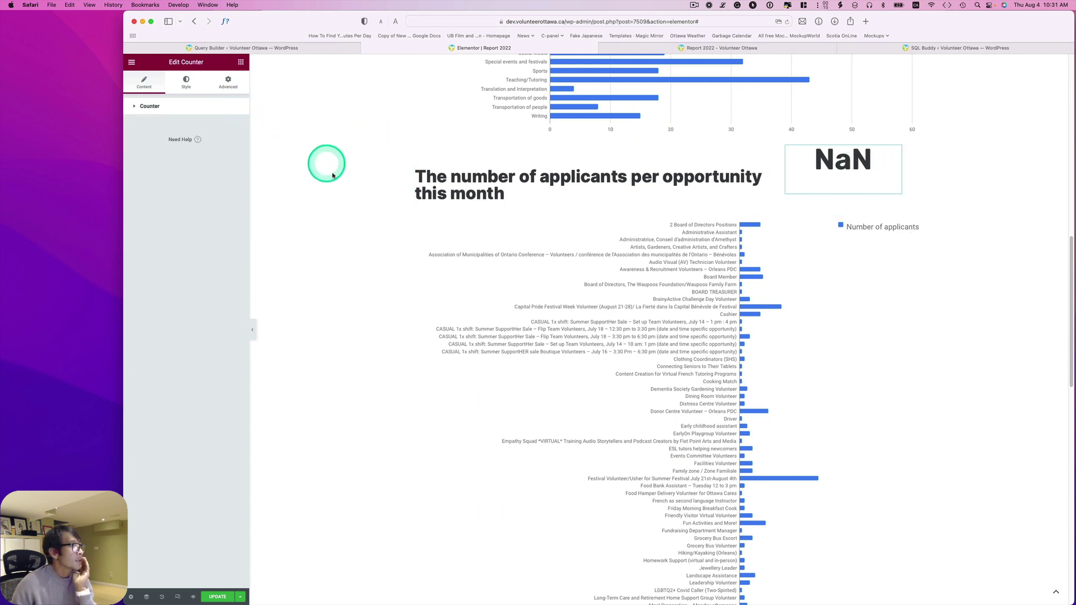
click(850, 163)
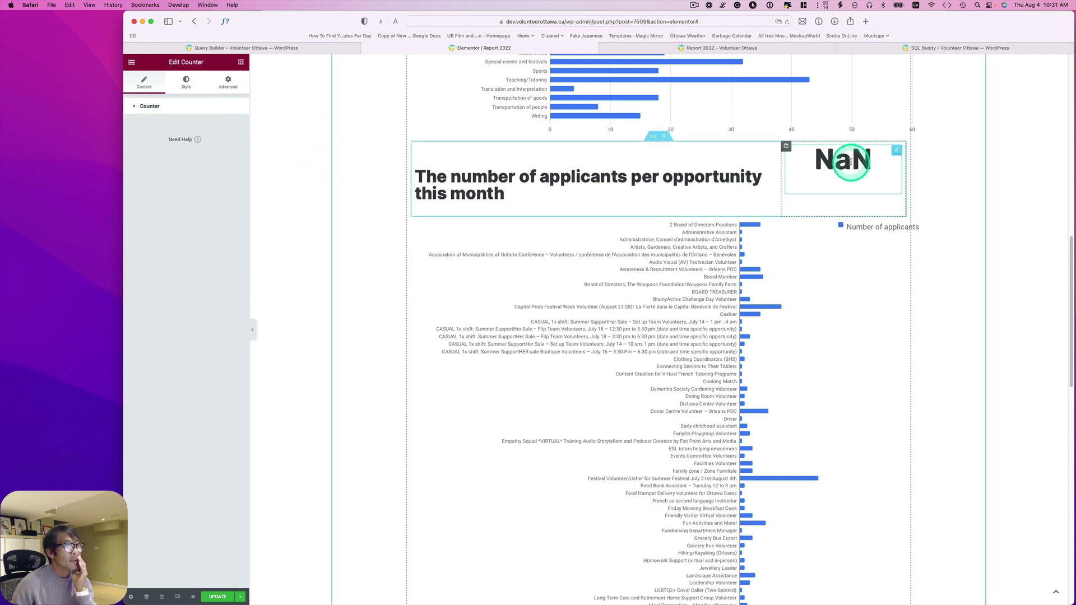
click(891, 152)
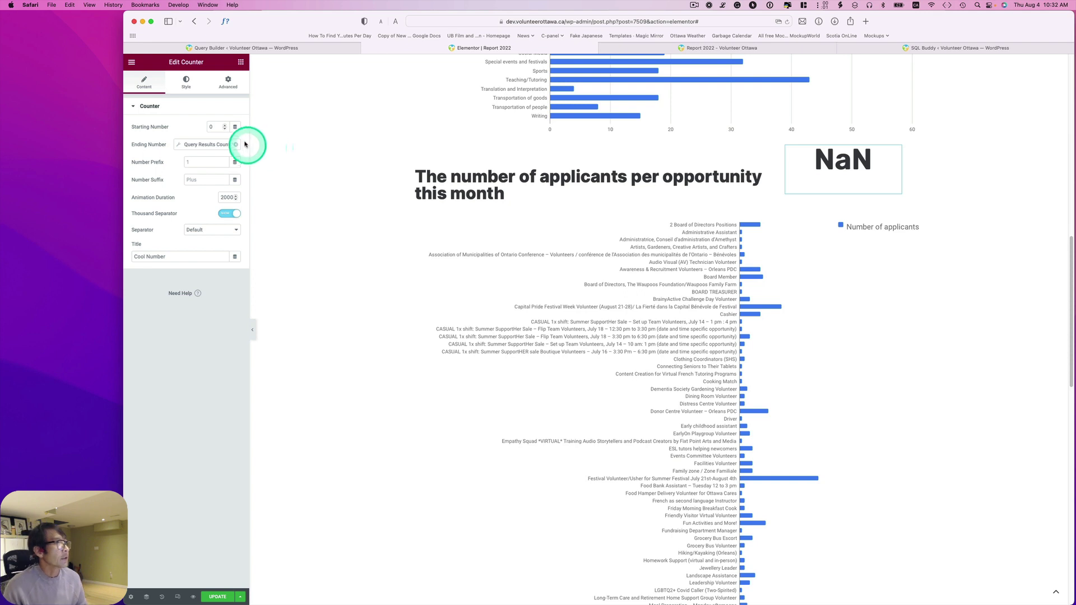
Replace the Counter beside the applicants heading with a new Heading widget.
click(240, 63)
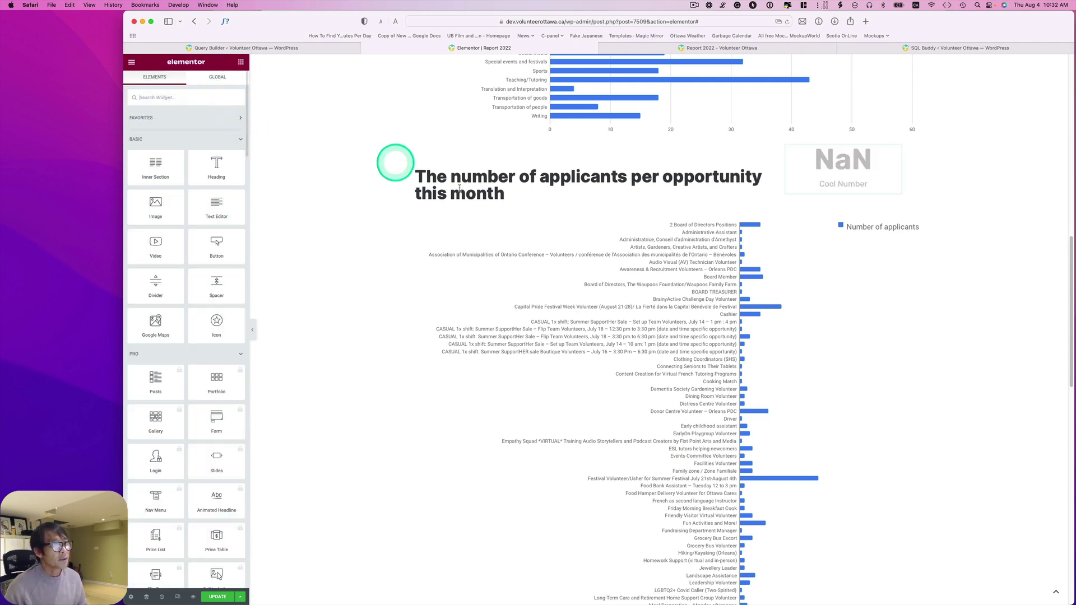
right_click(895, 152)
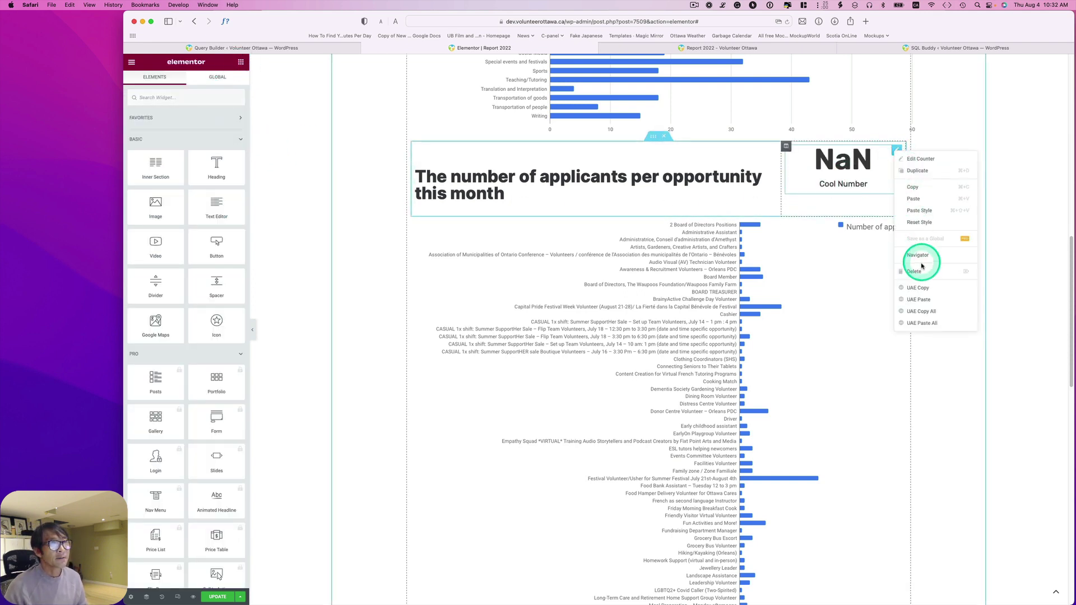
click(919, 260)
drag(223, 168, 846, 178)
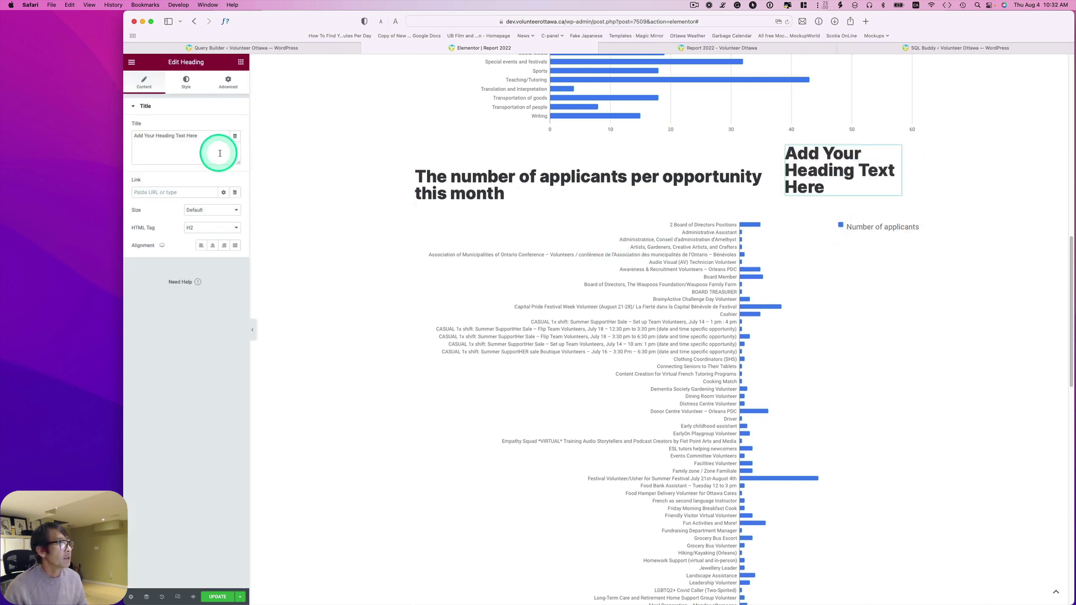
Link the new heading's title to Query Results Count from the query "The number of job application this month", using the total results count.
click(234, 136)
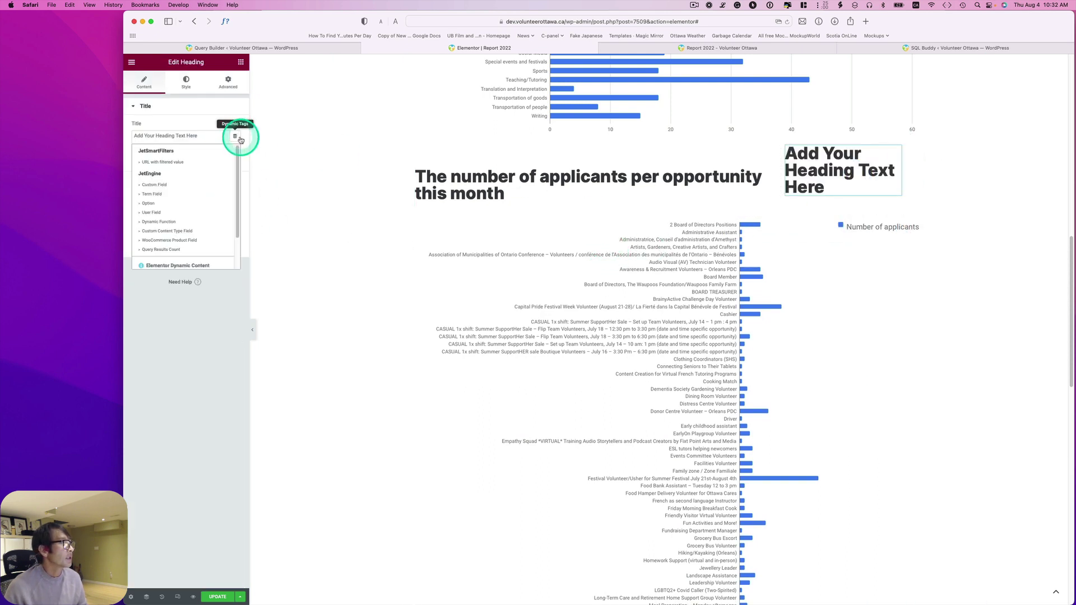
scroll(235, 200, down, 5)
scroll(235, 200, down, 2)
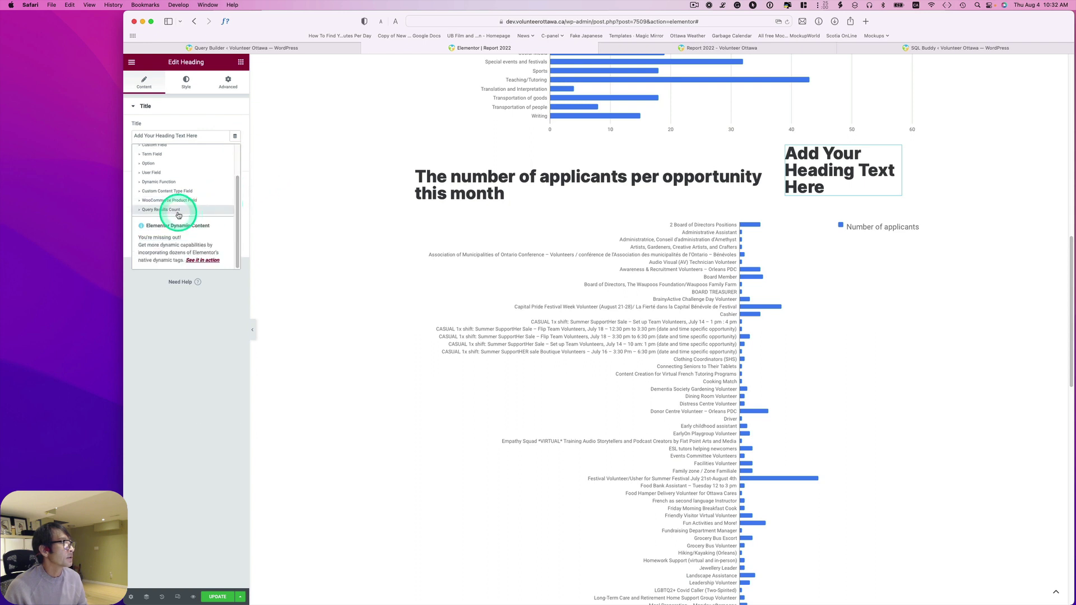
click(176, 212)
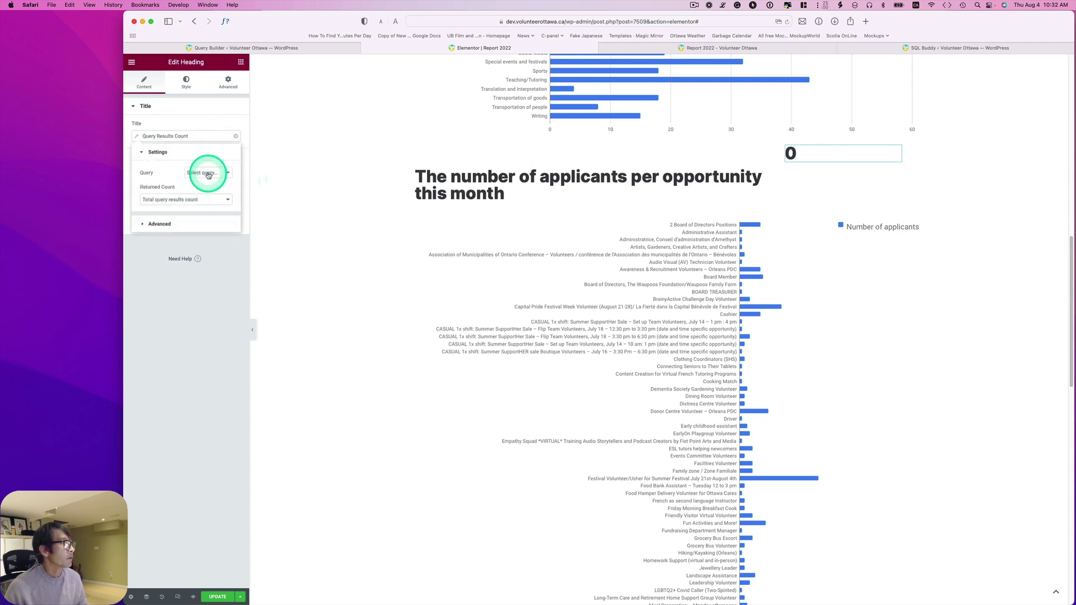
click(208, 173)
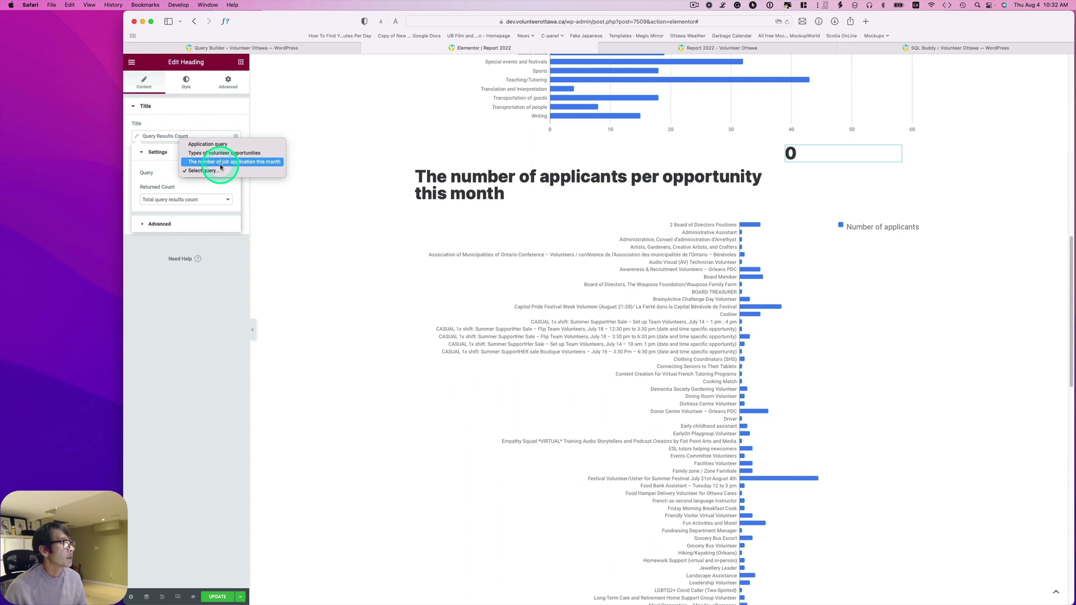
click(221, 165)
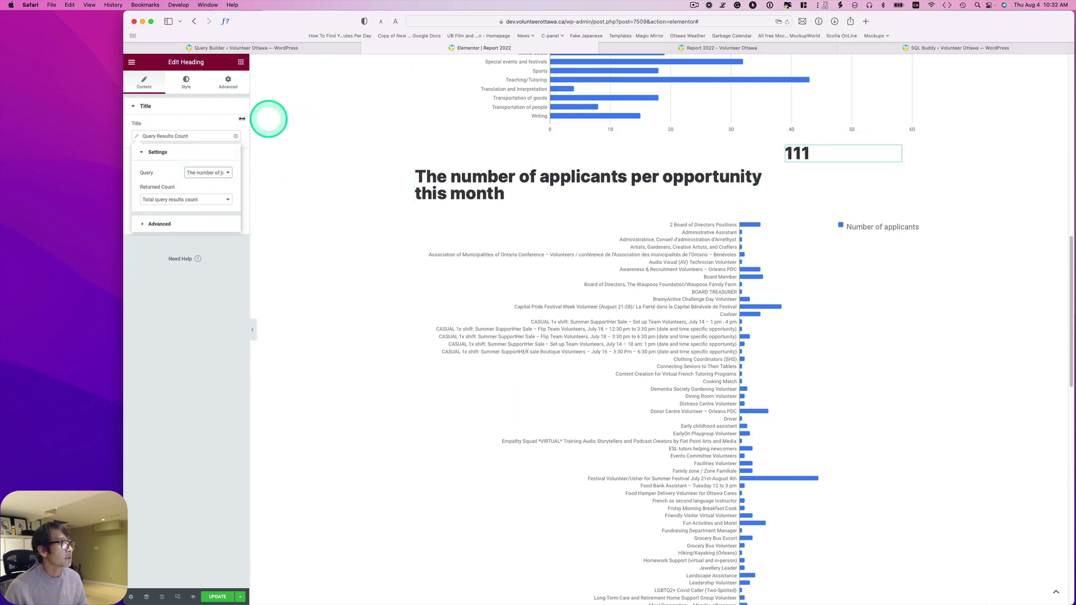
Try the Event Date global font on the count heading.
click(186, 83)
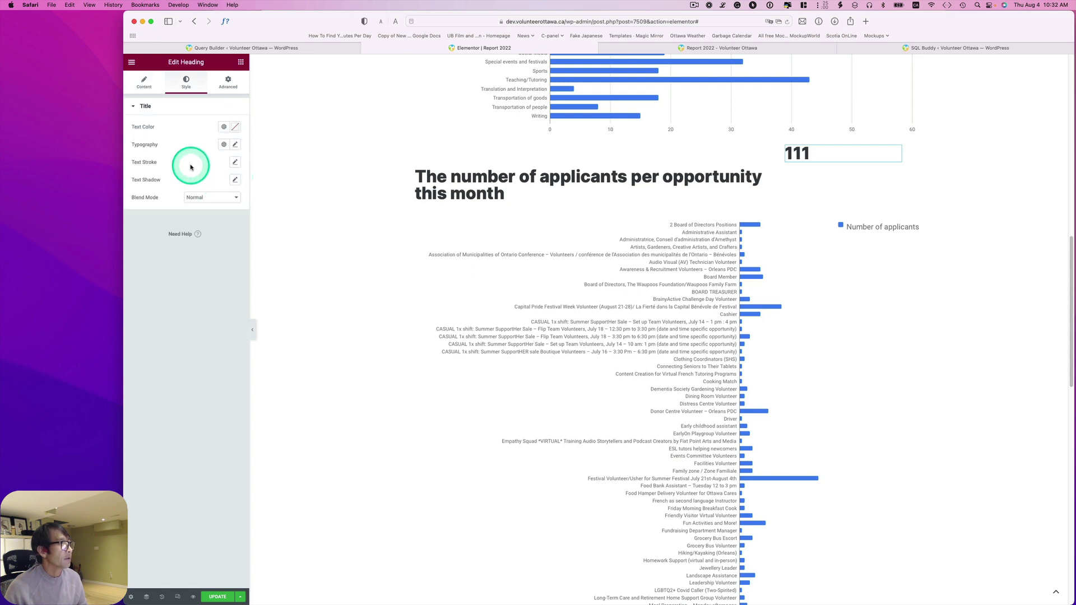
click(225, 146)
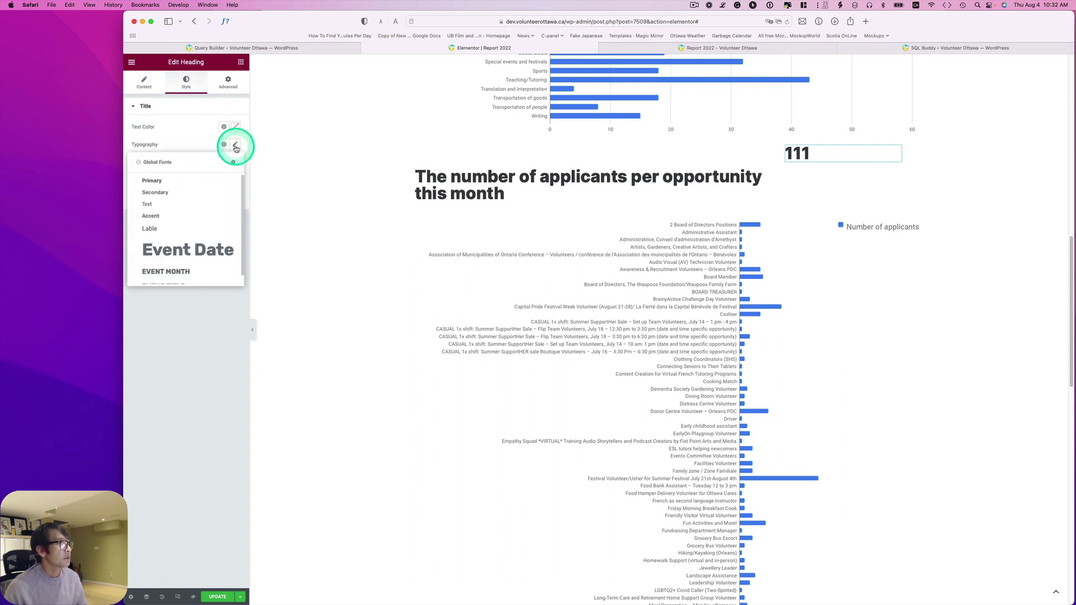
click(236, 146)
click(224, 147)
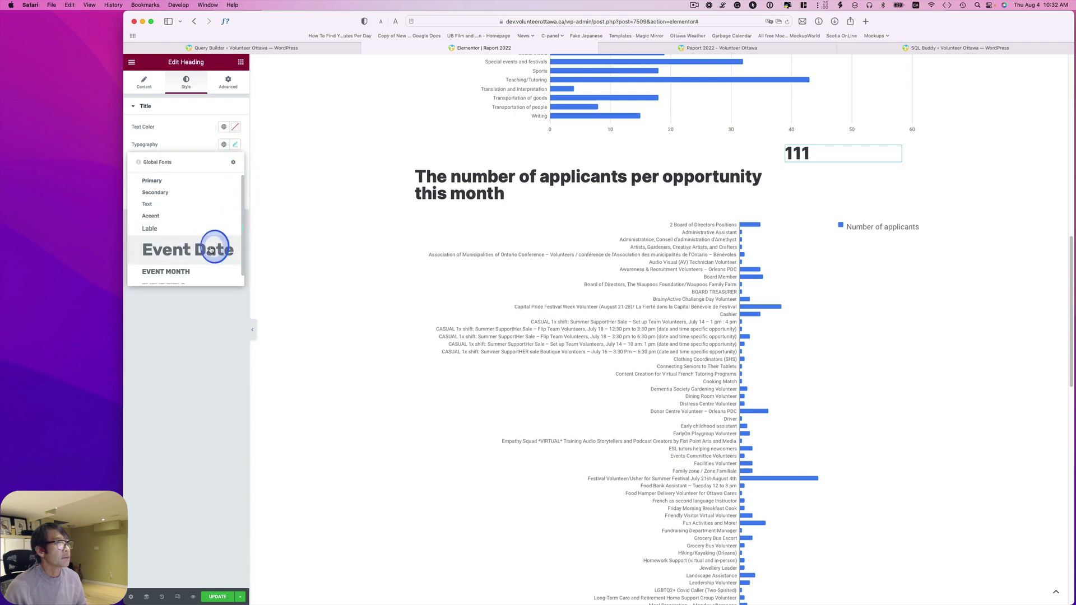
click(220, 242)
Set the count heading's custom typography size to 81 px.
click(225, 146)
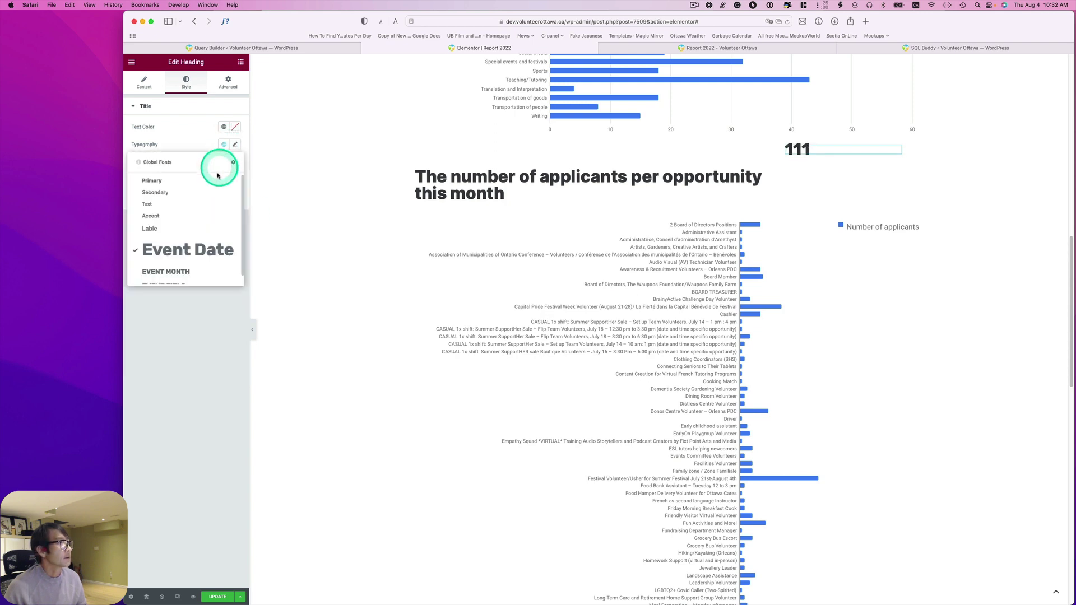
click(235, 146)
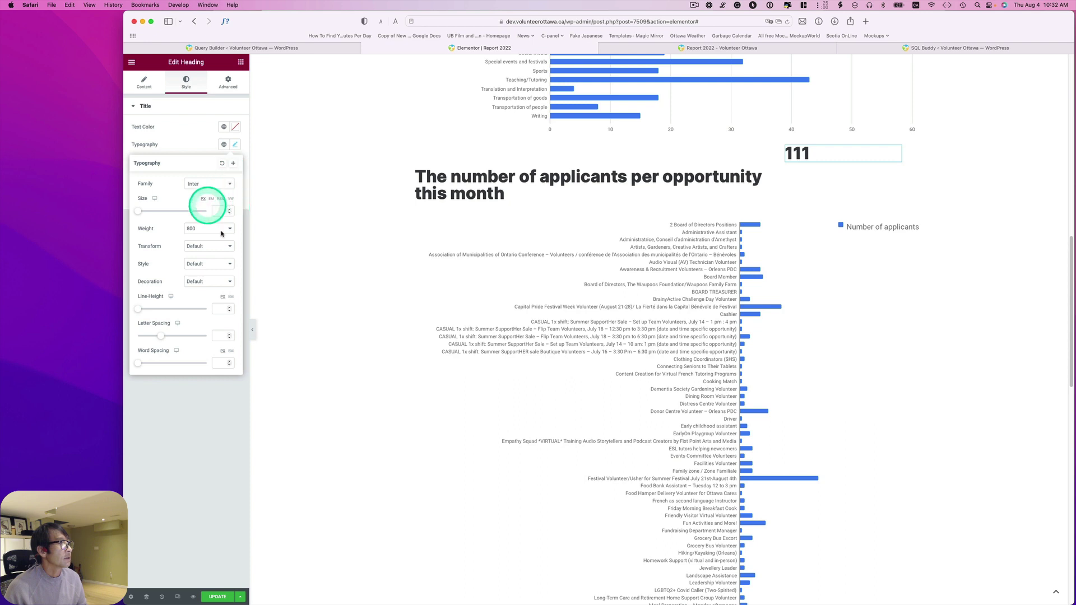
drag(139, 211, 166, 212)
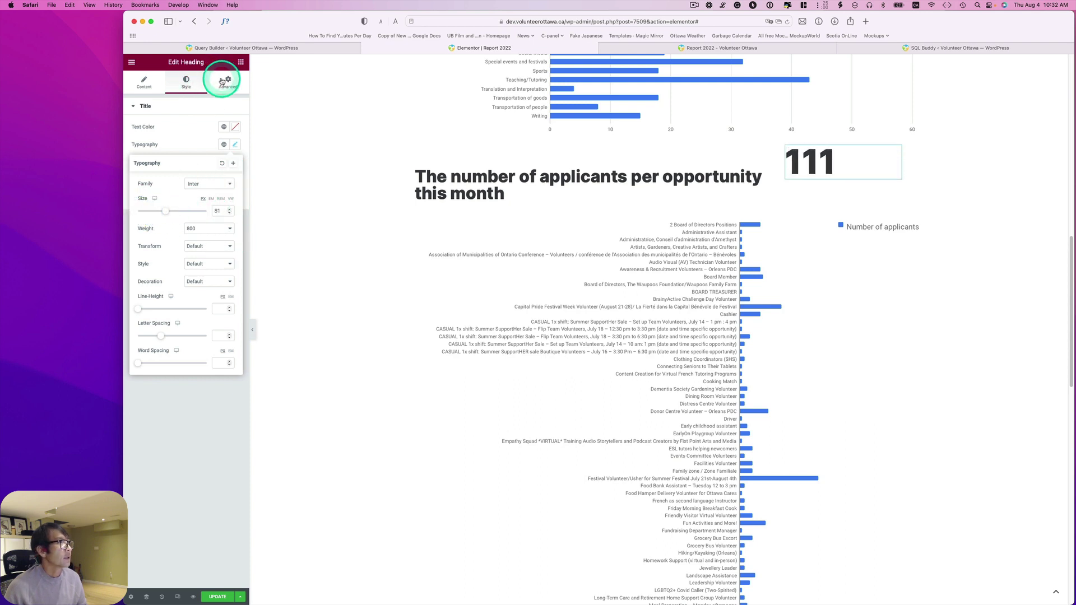
Unlink the count heading's padding values and set the top padding to 35 px.
click(222, 80)
click(229, 169)
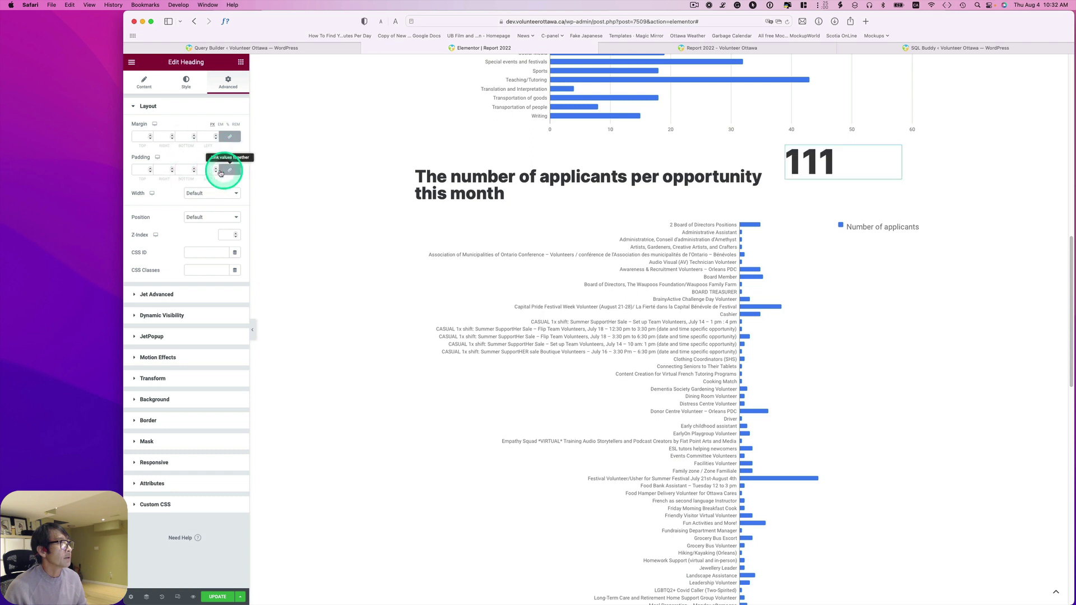
click(140, 169)
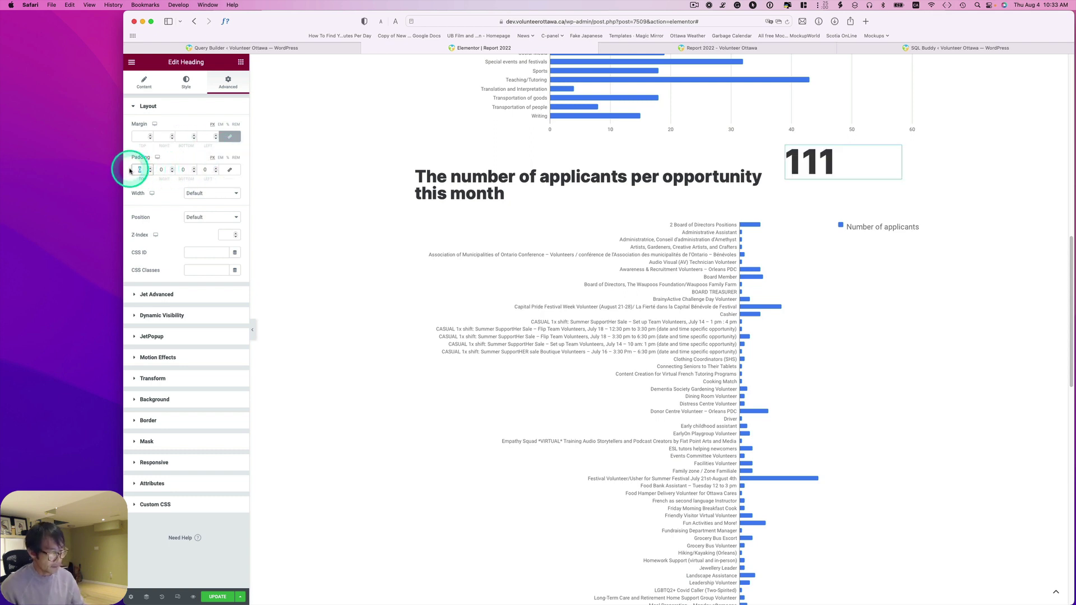
text(22)
click(149, 170)
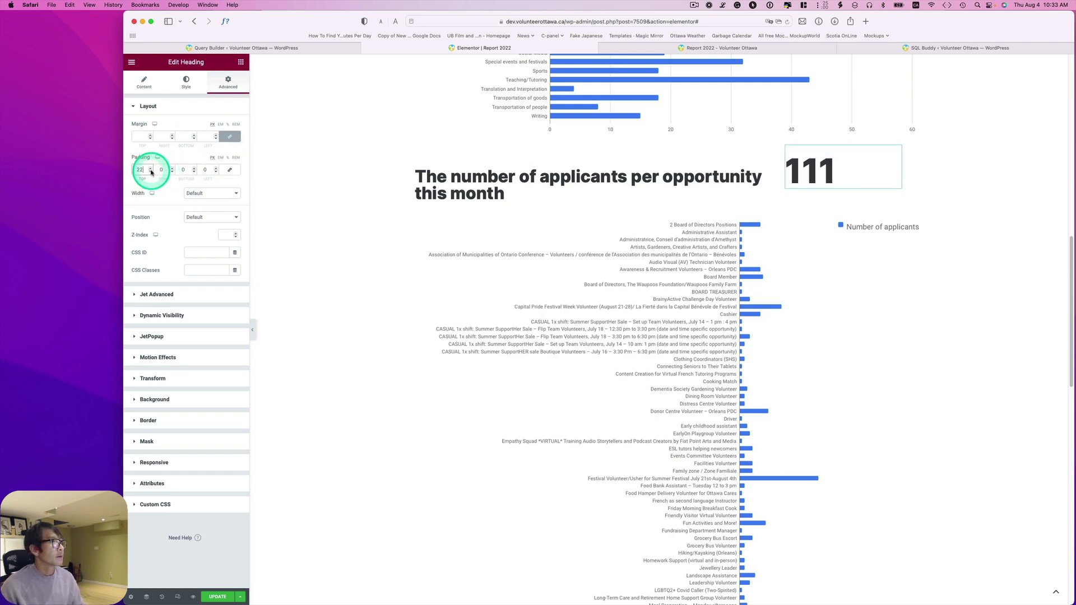
click(150, 169)
click(150, 169)
click(150, 168)
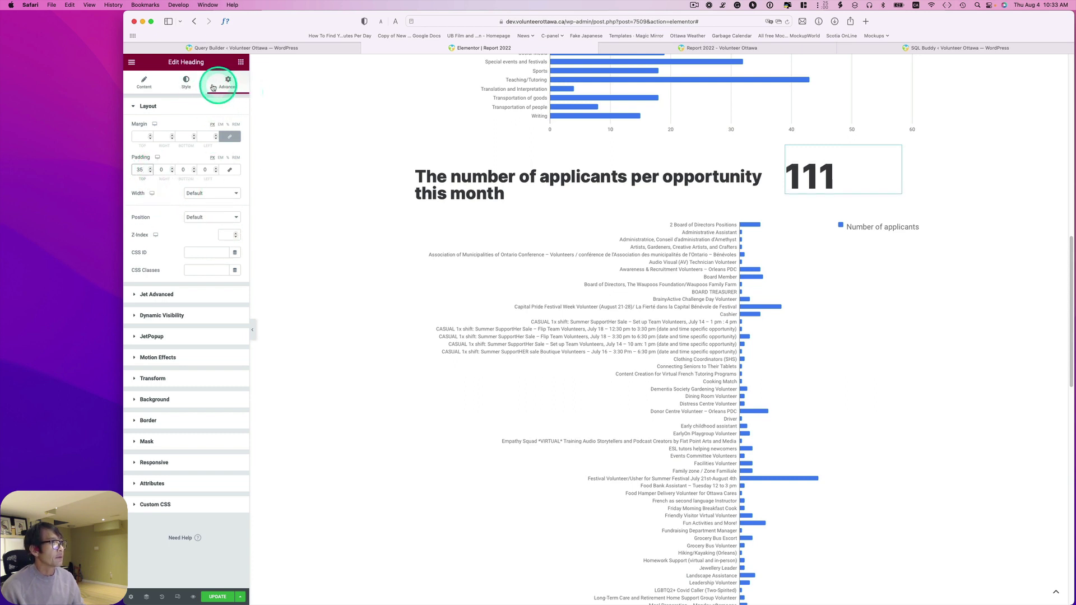
click(144, 83)
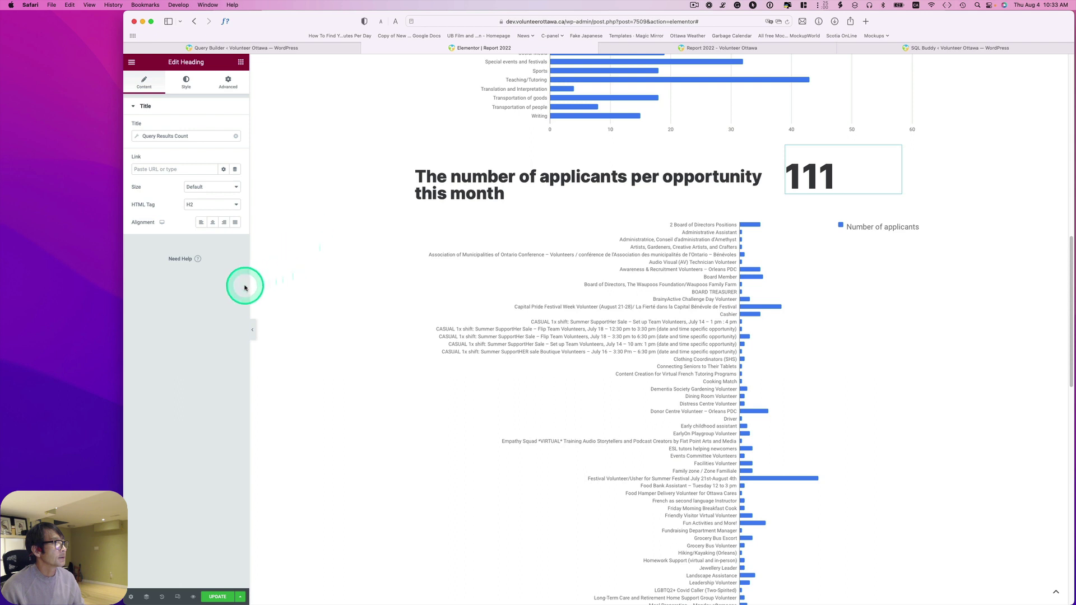
Look over the volunteer opportunity types chart and the monthly applicants chart on the Report 2022 page.
scroll(480, 307, up, 6)
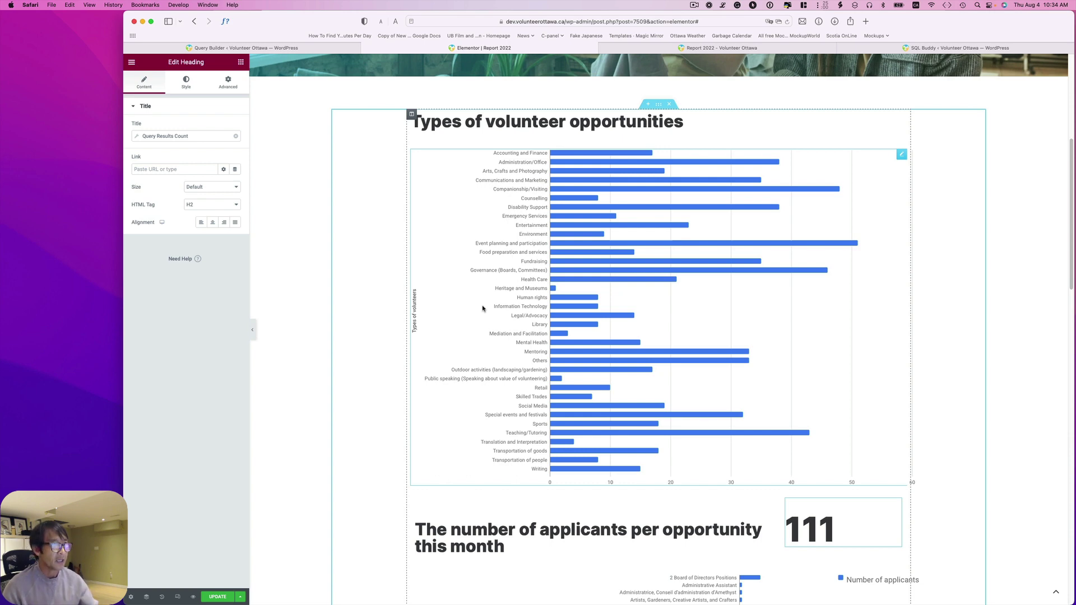
click(424, 255)
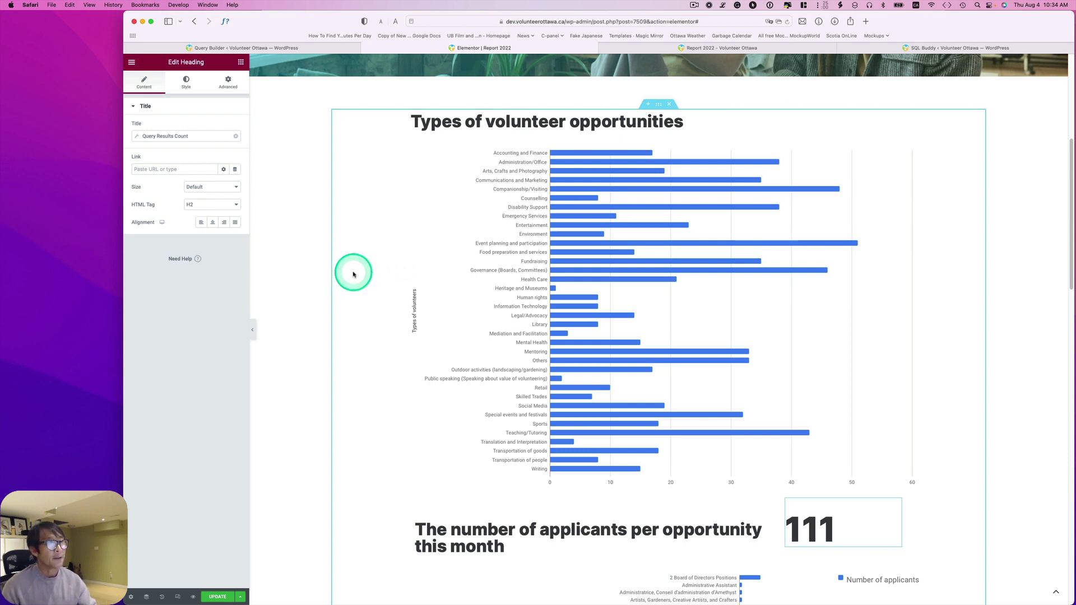
scroll(354, 275, down, 5)
scroll(354, 275, down, 7)
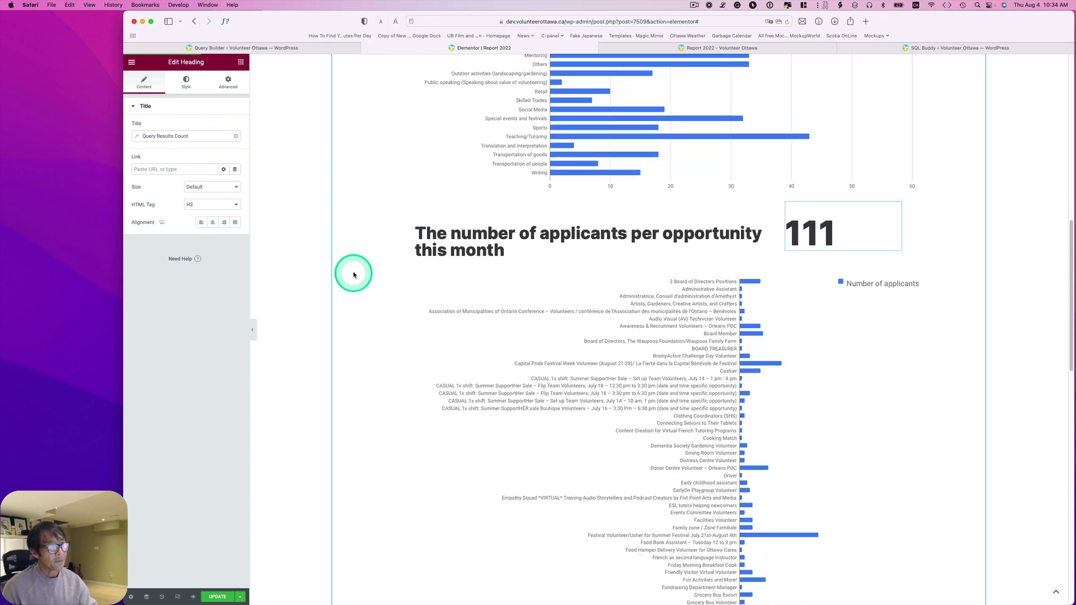
scroll(353, 275, down, 1)
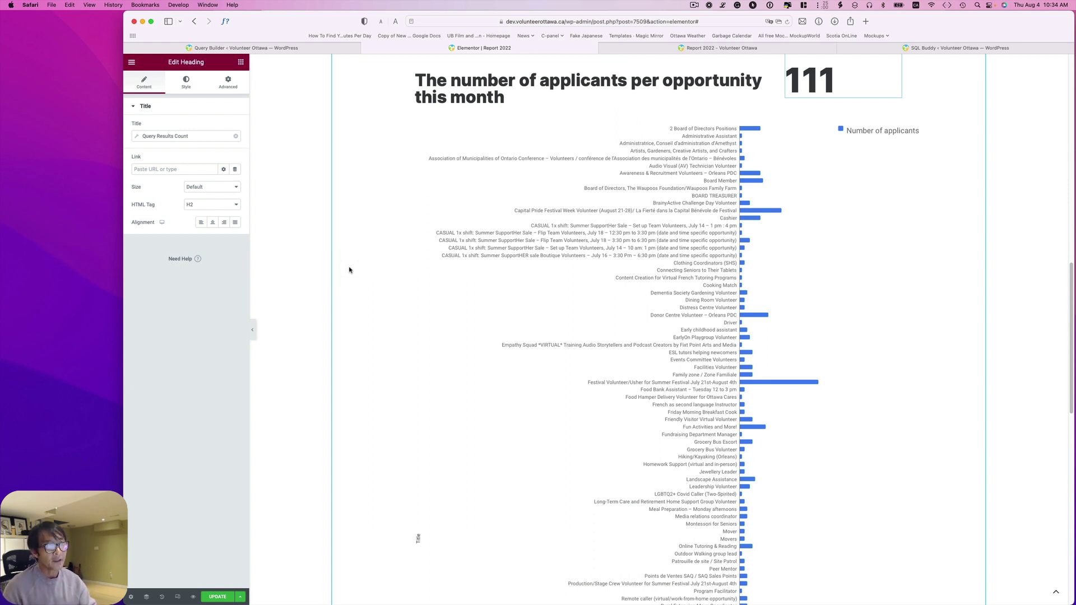
click(320, 320)
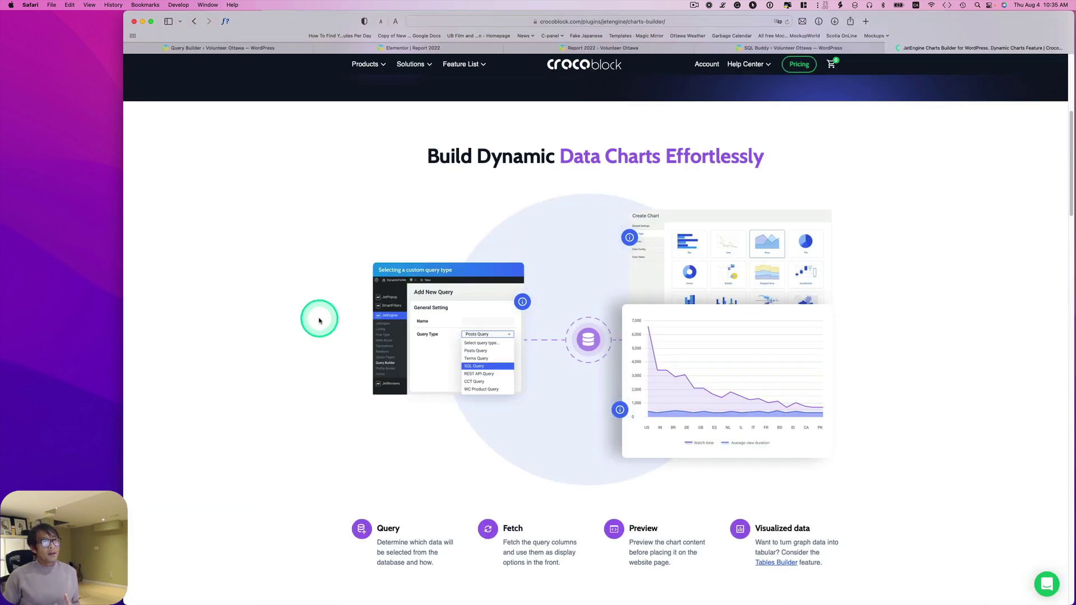